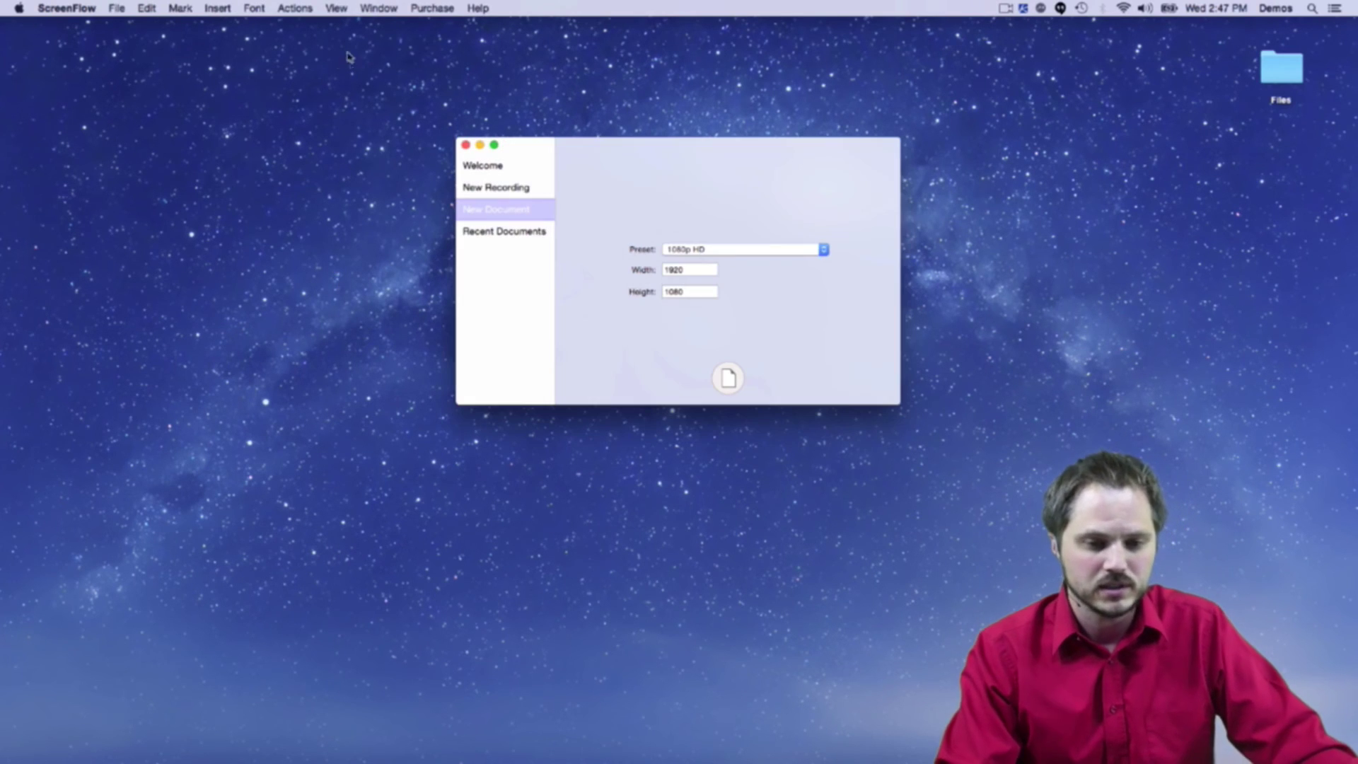
Step: Open the New Recording options and enable audio capture from the Built-in Microphone
left_click(516, 173)
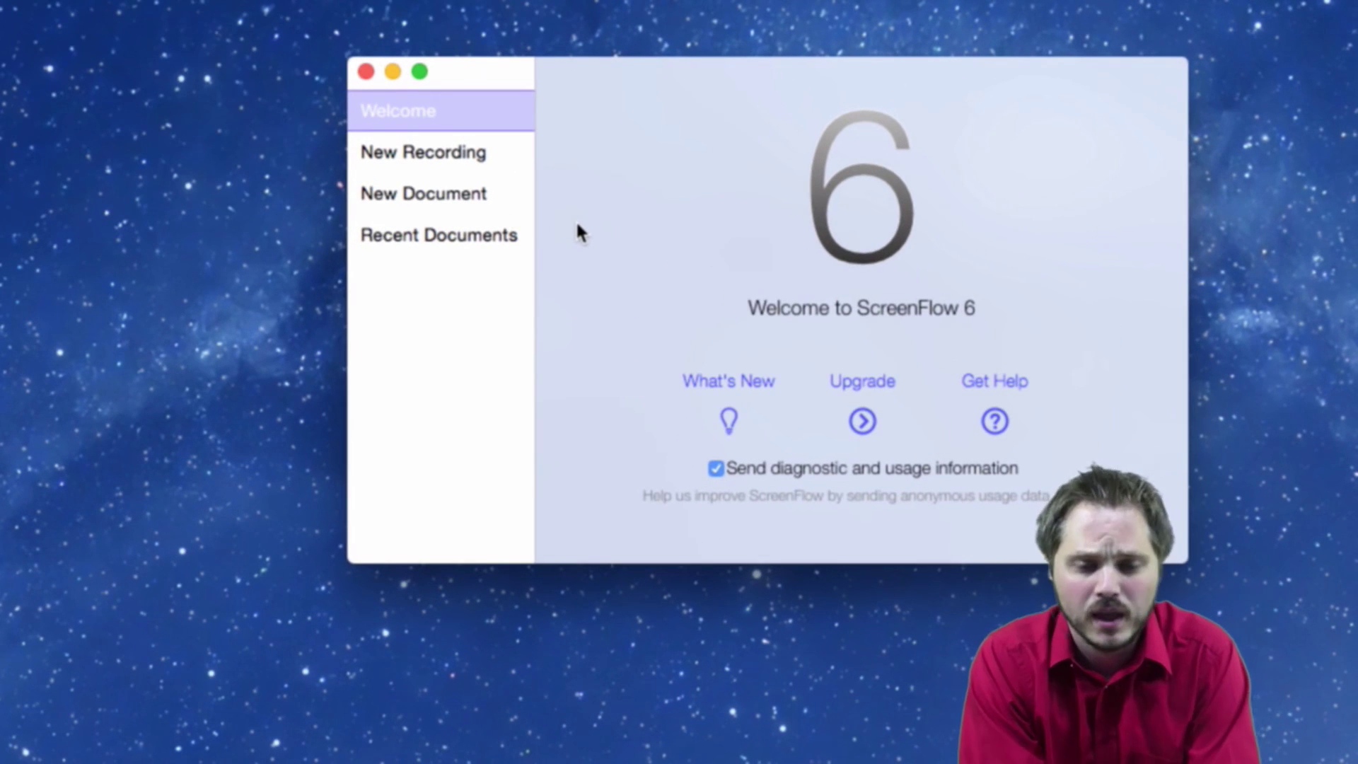
left_click(546, 106)
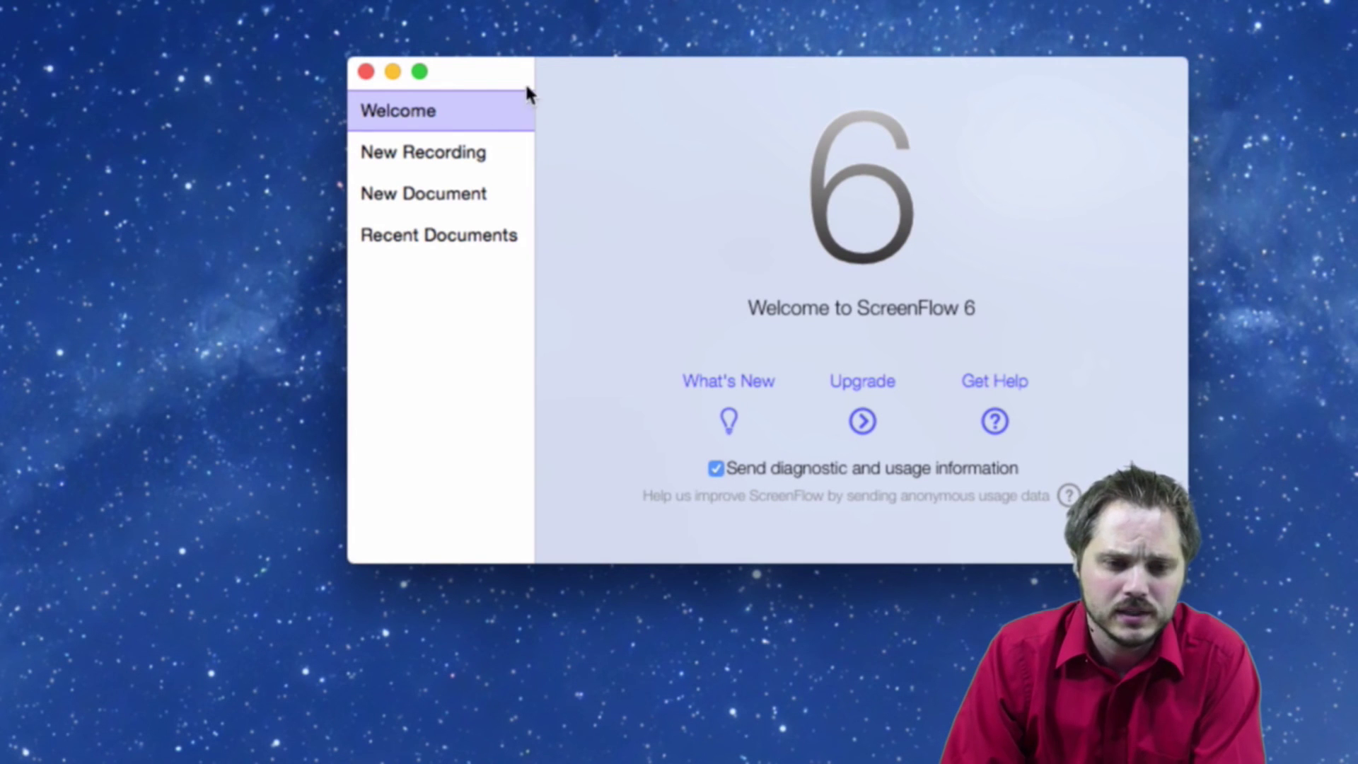
left_click_drag(526, 86, 340, 71)
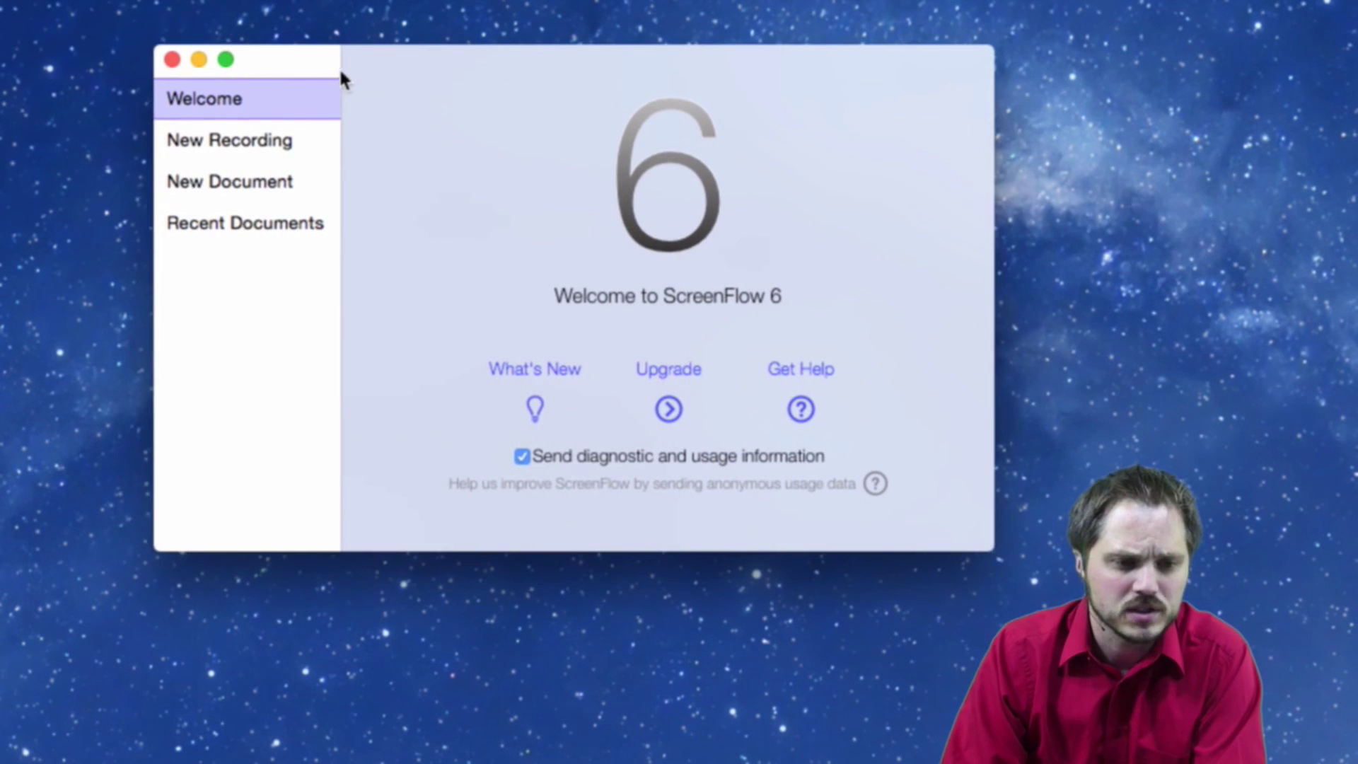
left_click(287, 142)
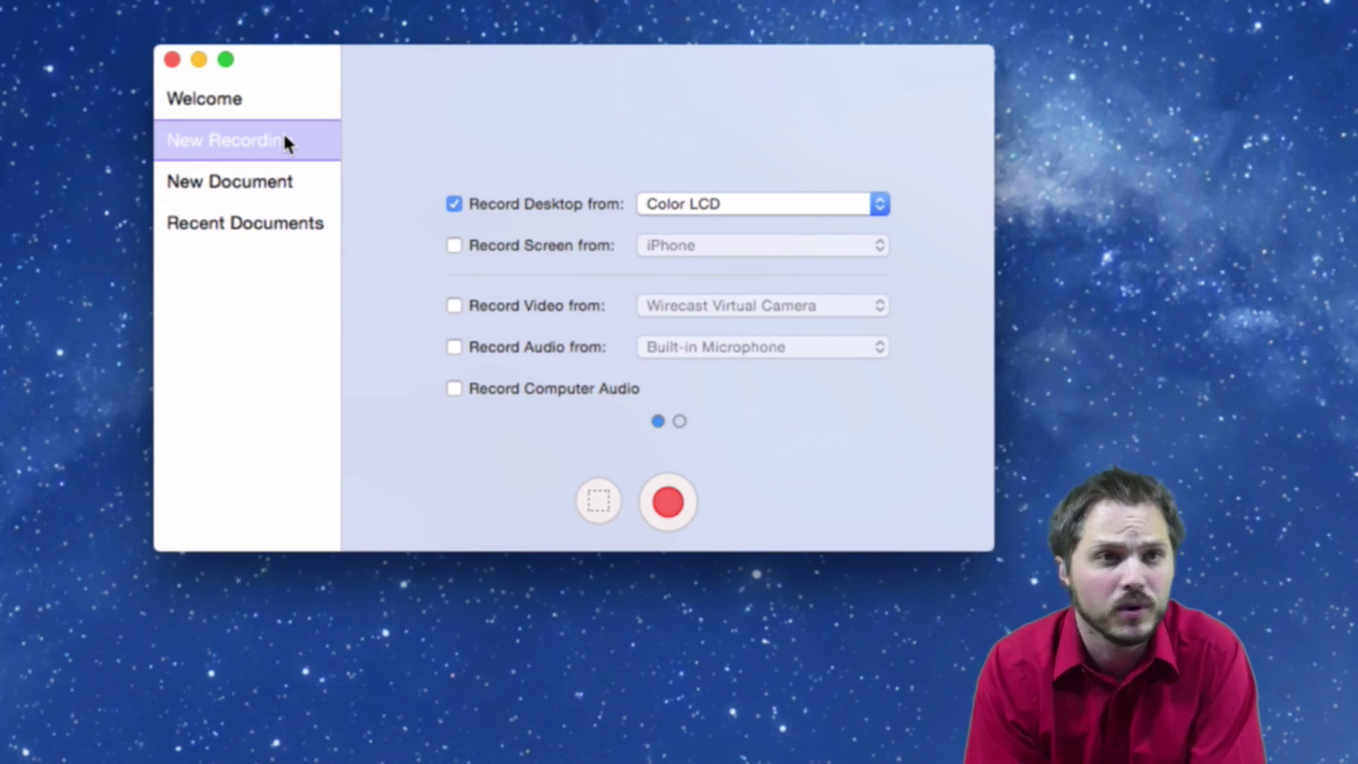
left_click(266, 182)
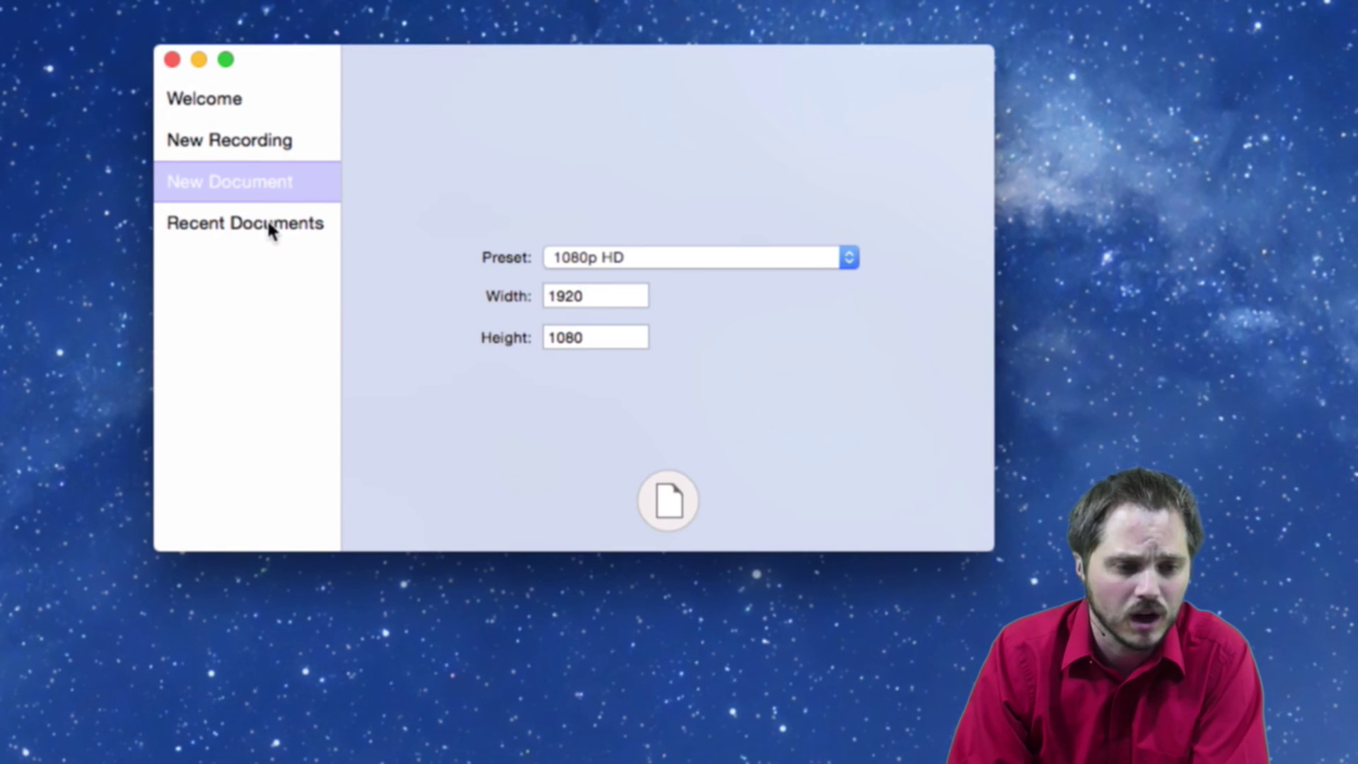
left_click(266, 216)
left_click(265, 181)
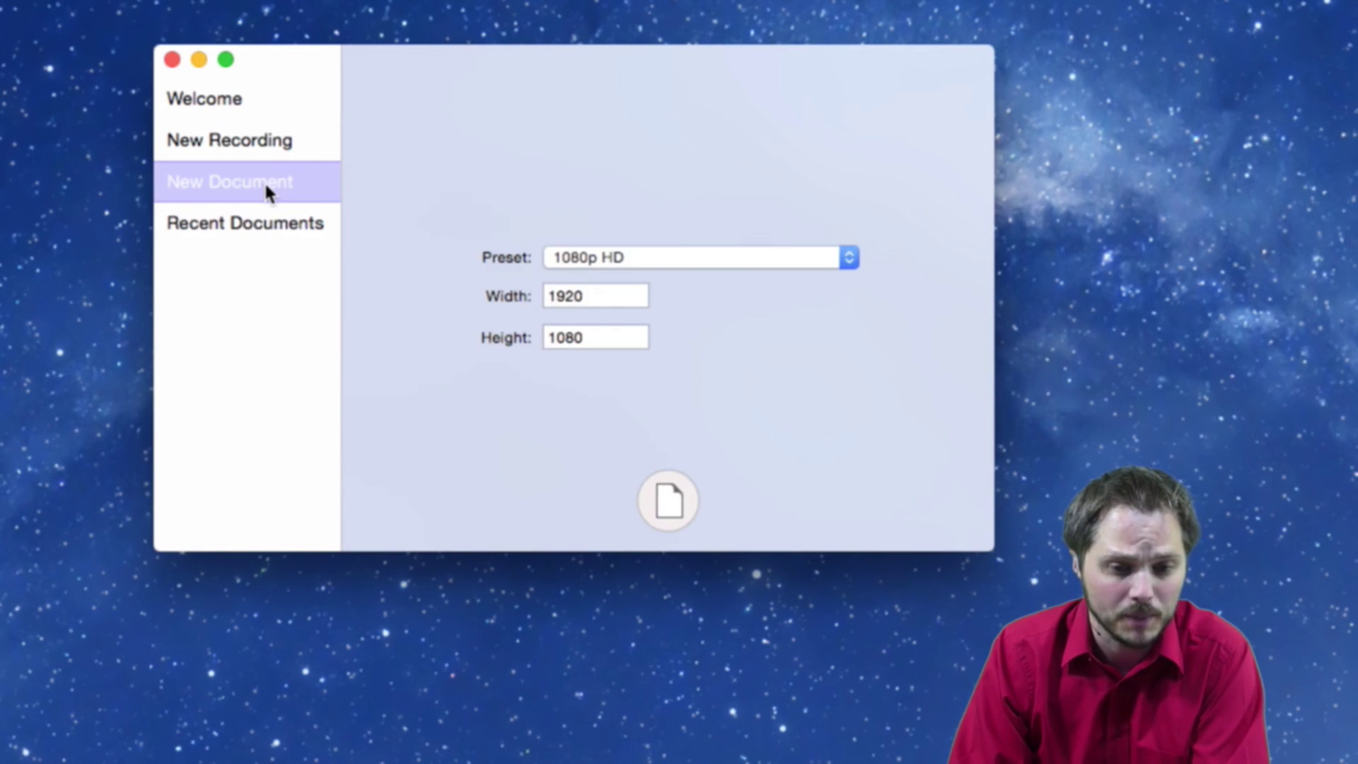
left_click(261, 145)
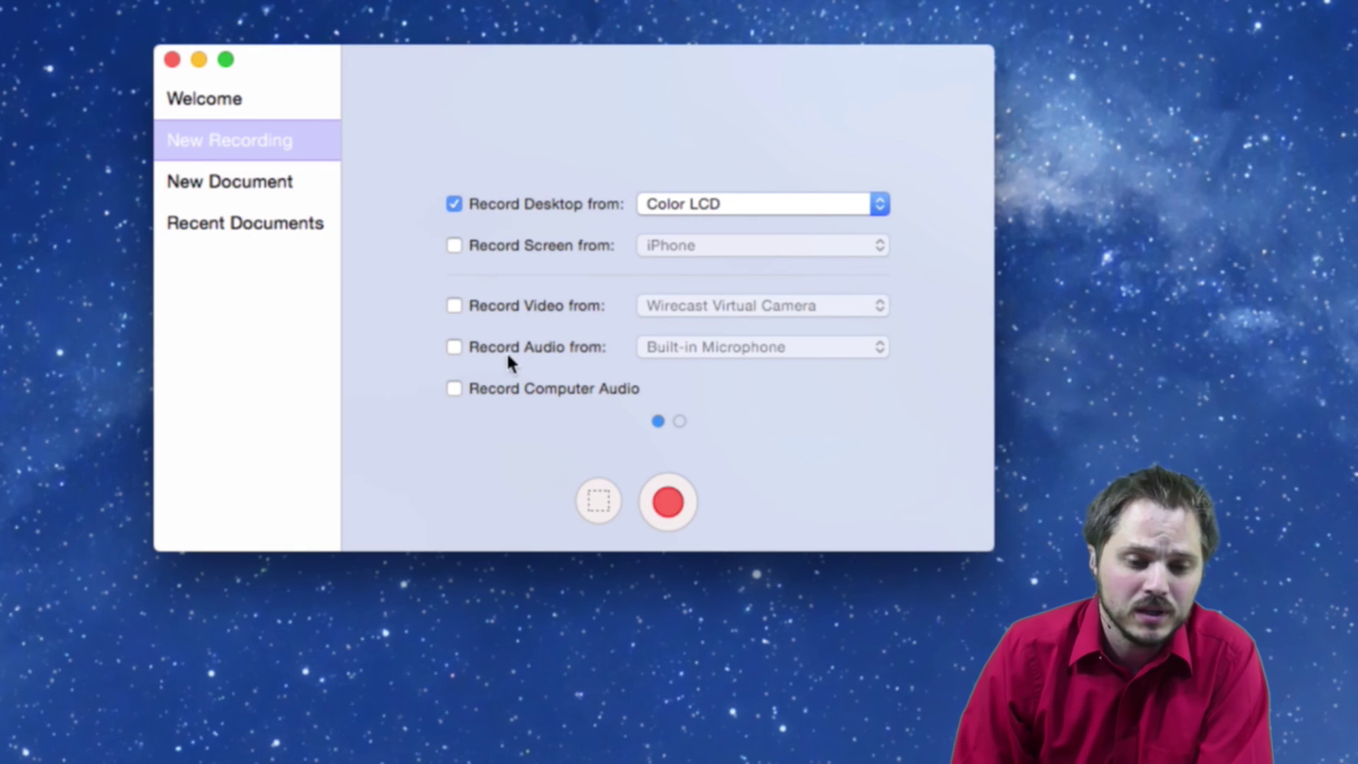
left_click(458, 346)
left_click(729, 322)
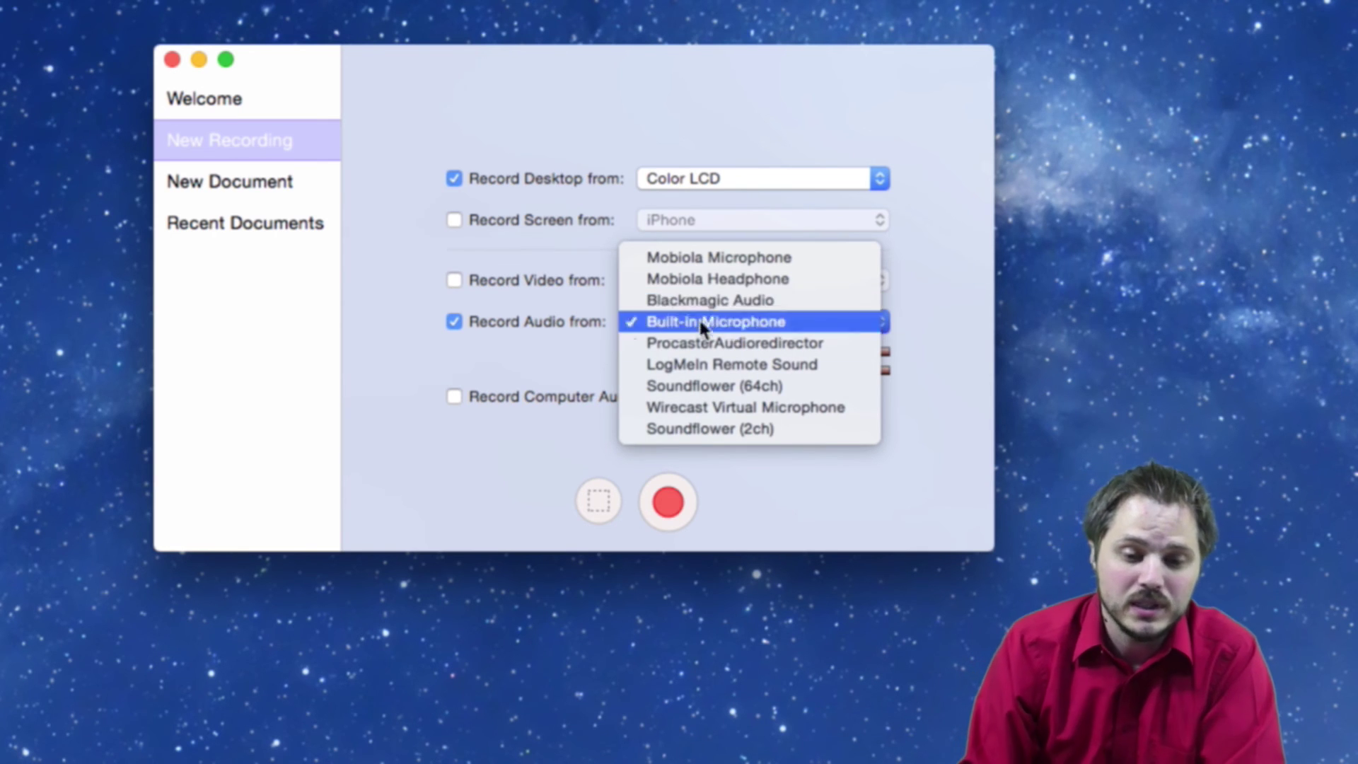
Step: Review the audio input devices and keep Built-in Microphone as the audio source
left_click(575, 343)
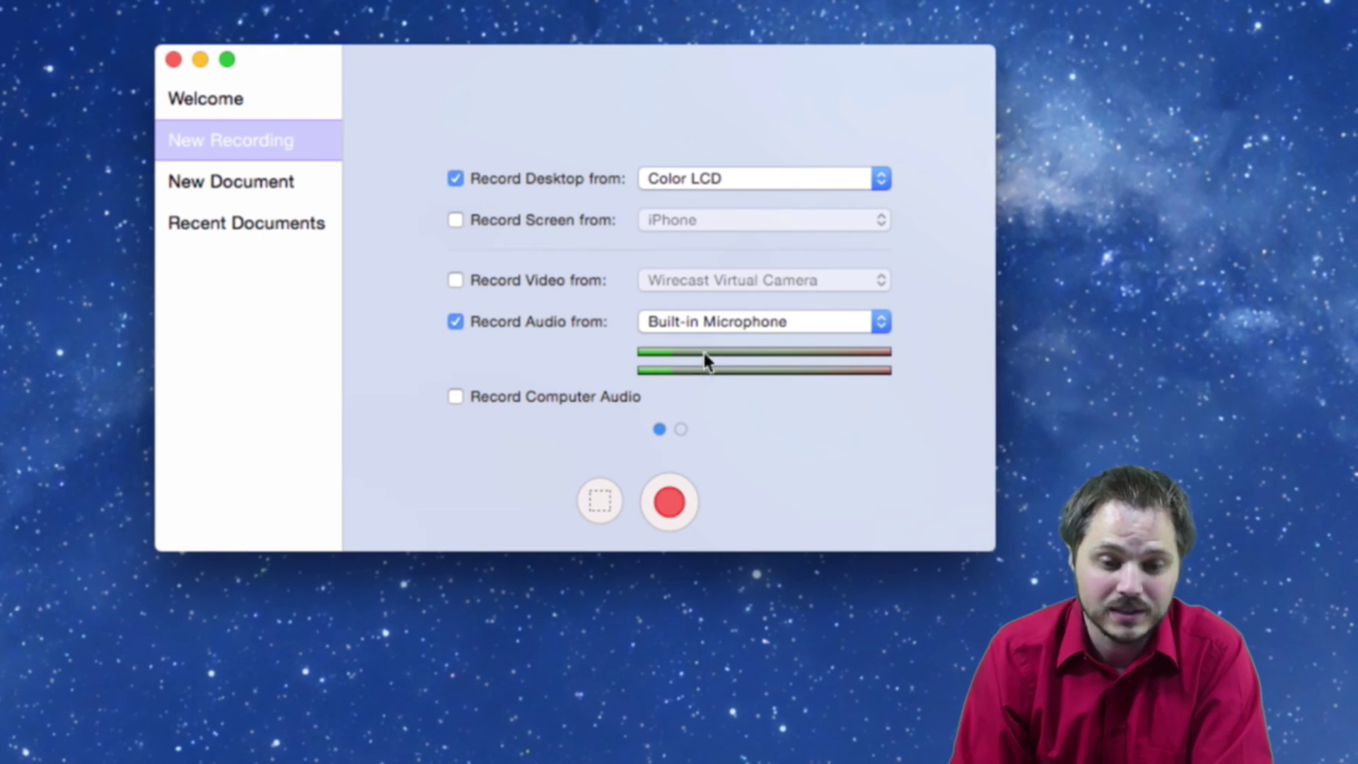
left_click(706, 321)
left_click(567, 355)
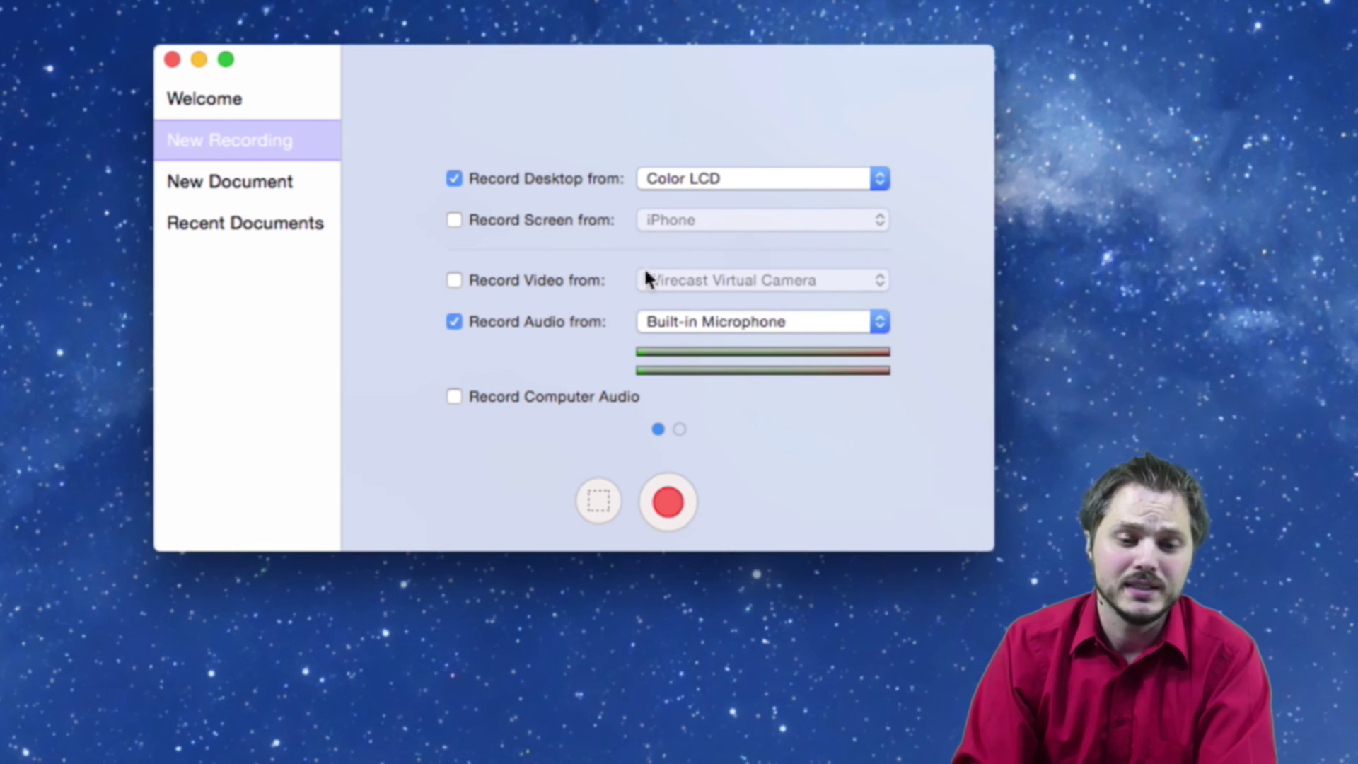
Step: Enable Record Screen from so the connected iPhone's screen is captured too
mouse_move(702, 223)
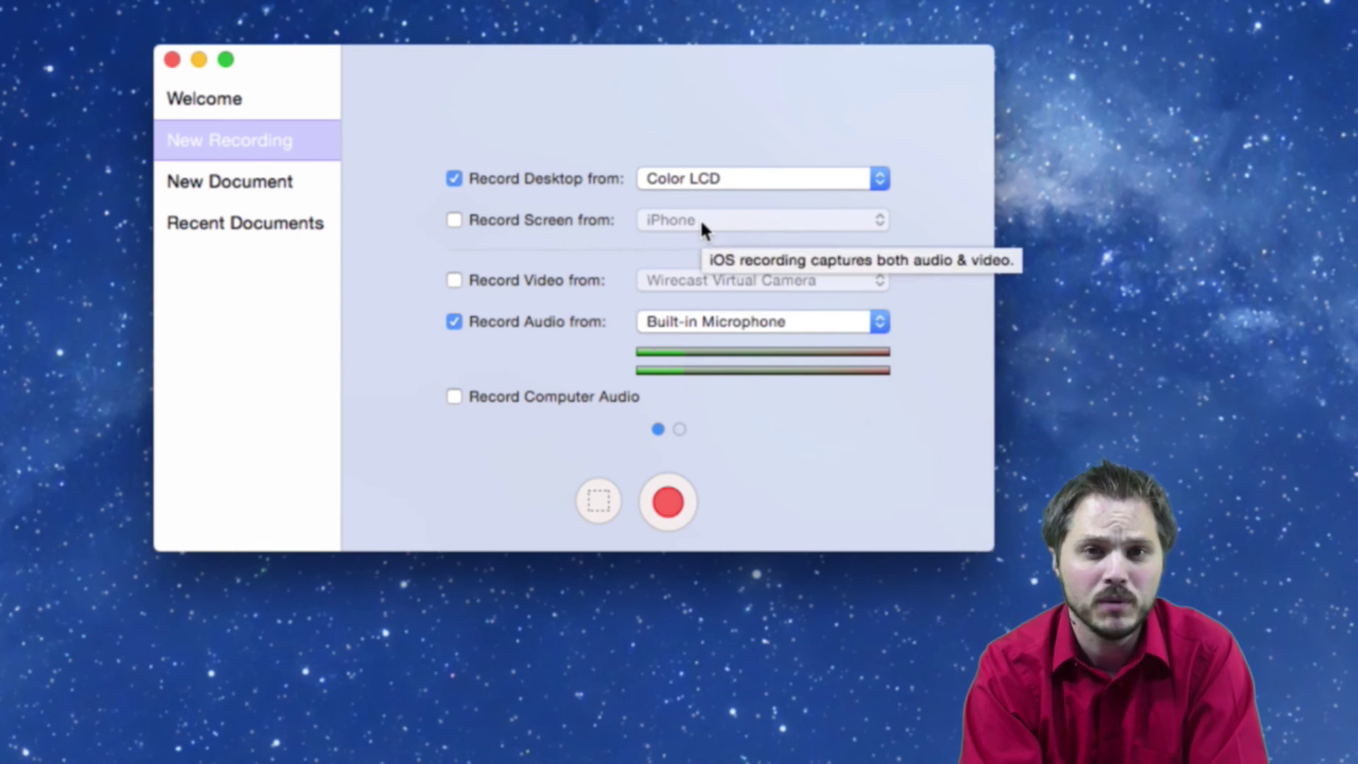
left_click(481, 220)
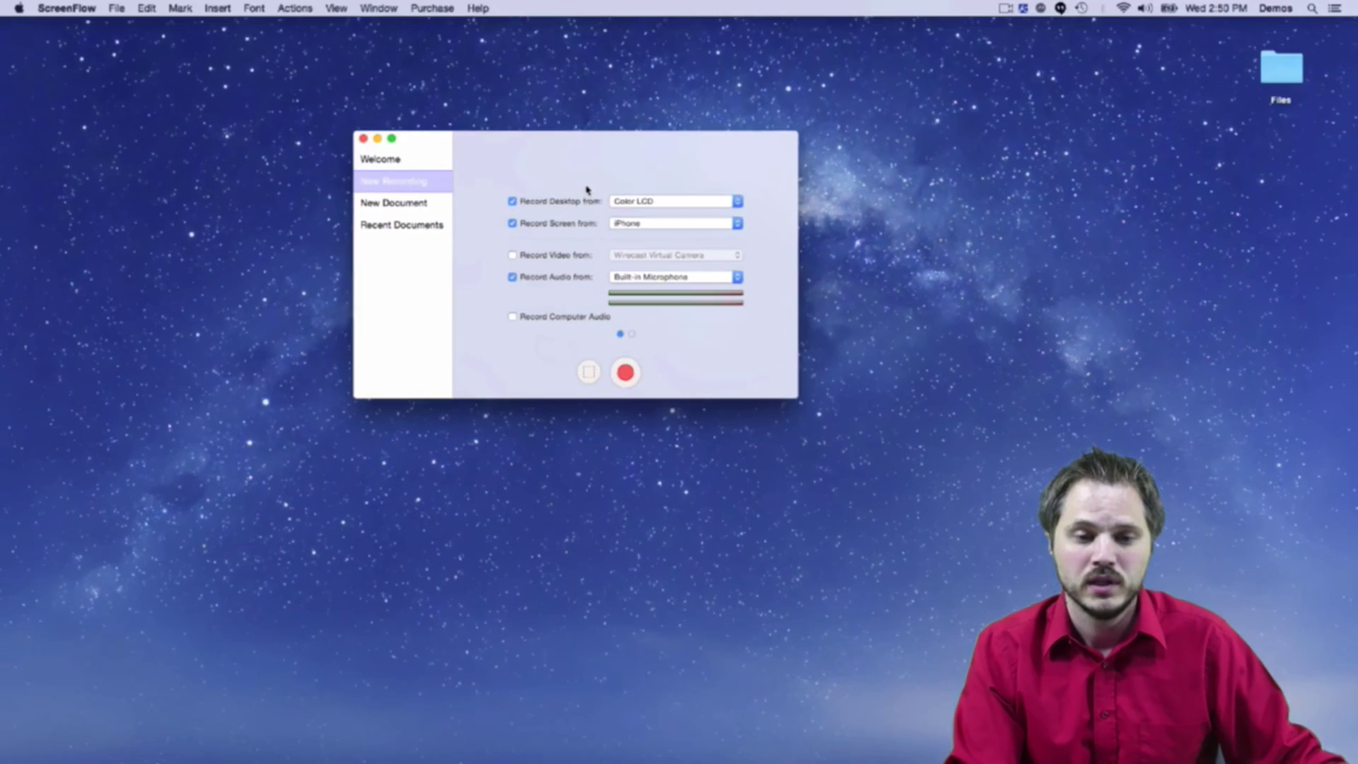
Step: Show the Recording Monitor from the ScreenFlow menu-bar icon
left_click_drag(560, 157, 583, 255)
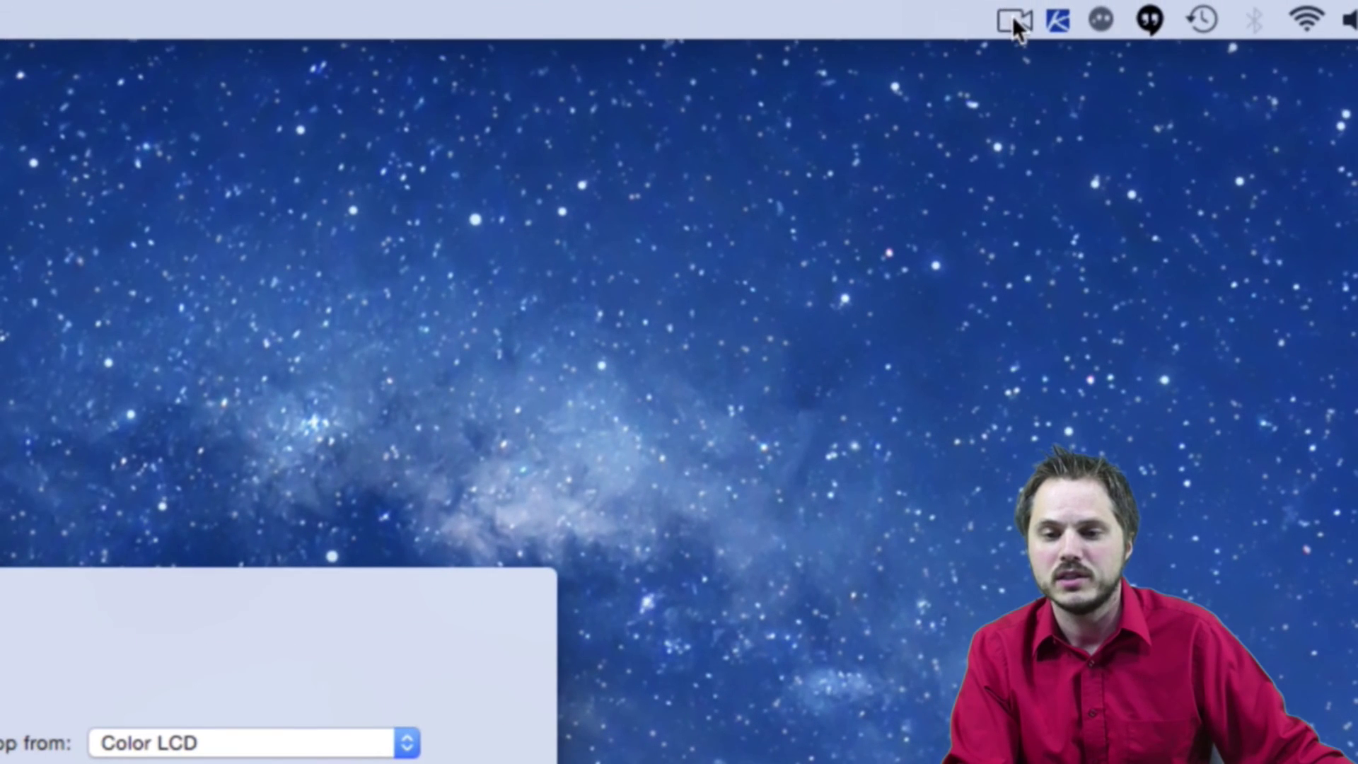
left_click(1005, 12)
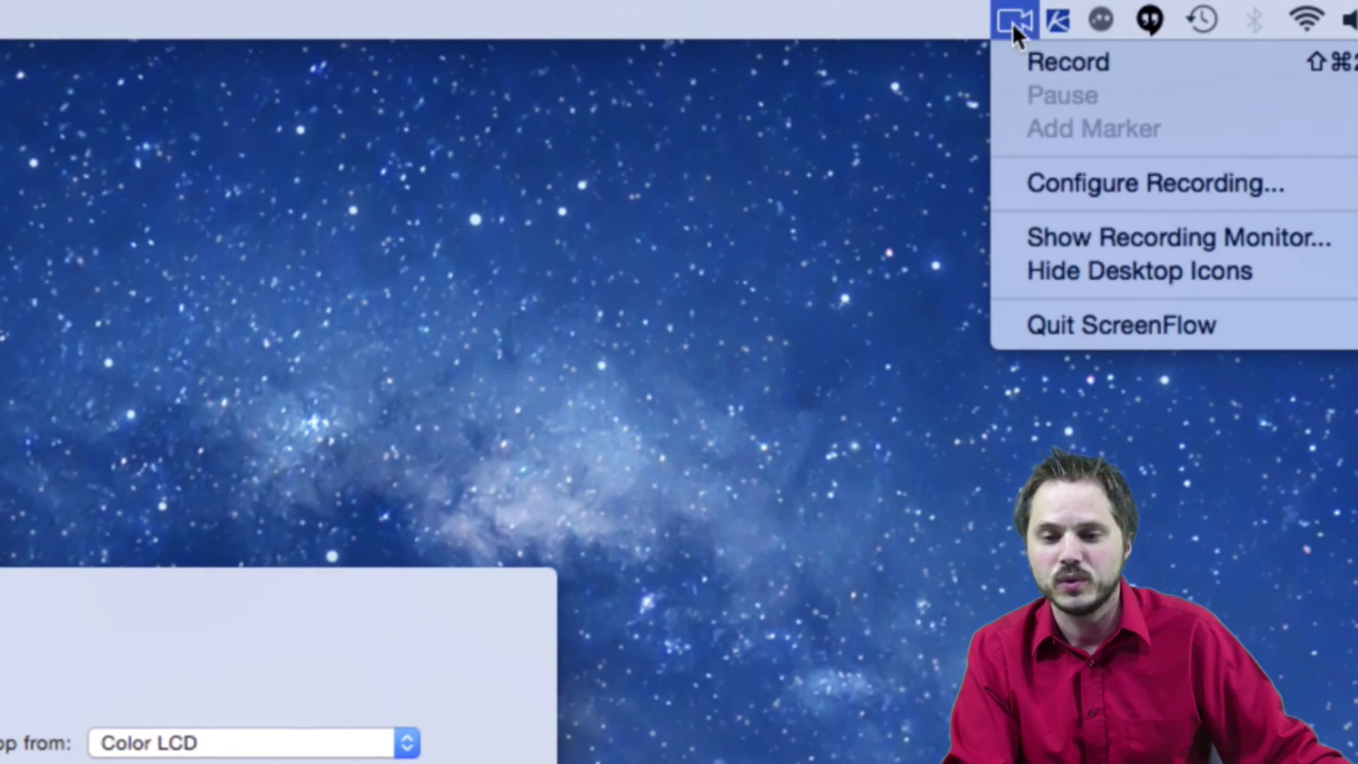
left_click(1067, 241)
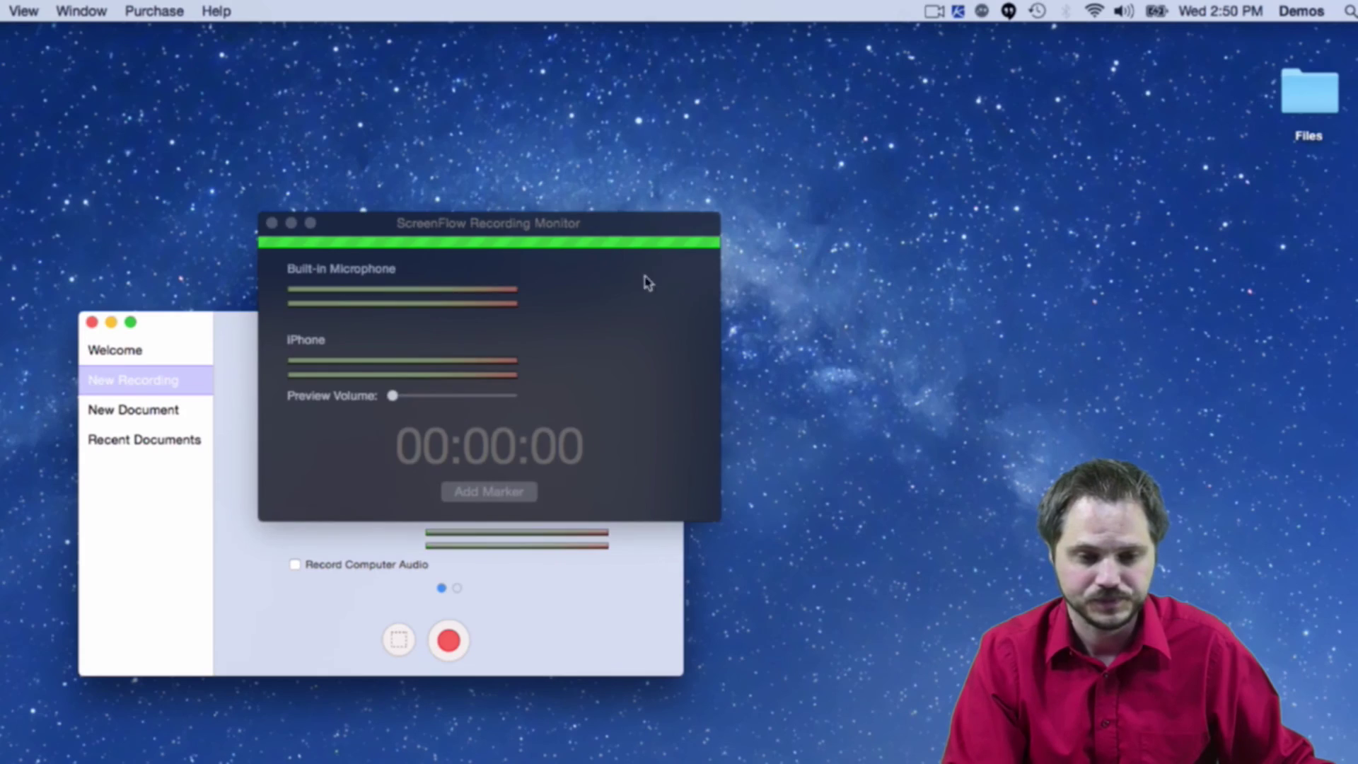
Step: Arrange the Recording Monitor and recording settings windows side by side
left_click_drag(572, 223, 1040, 209)
left_click_drag(546, 332, 576, 206)
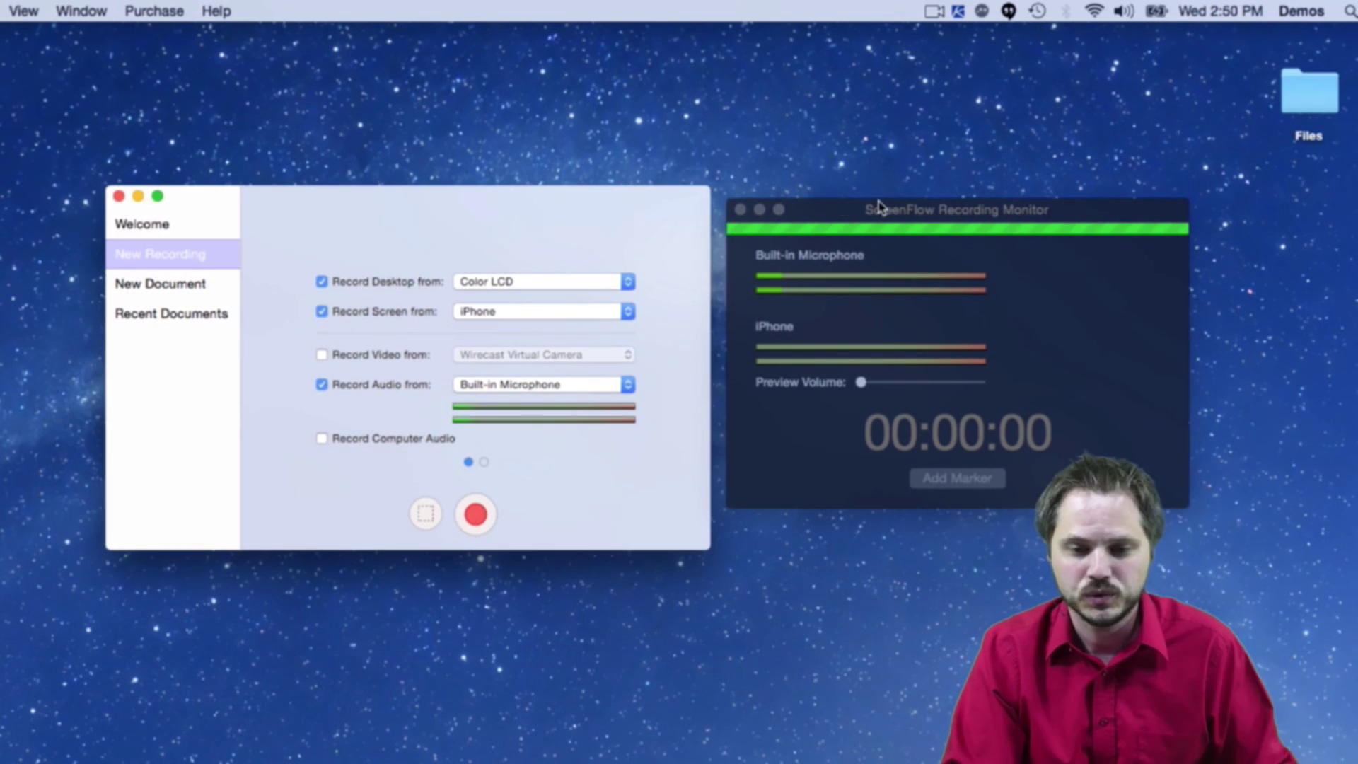
left_click_drag(877, 211, 871, 203)
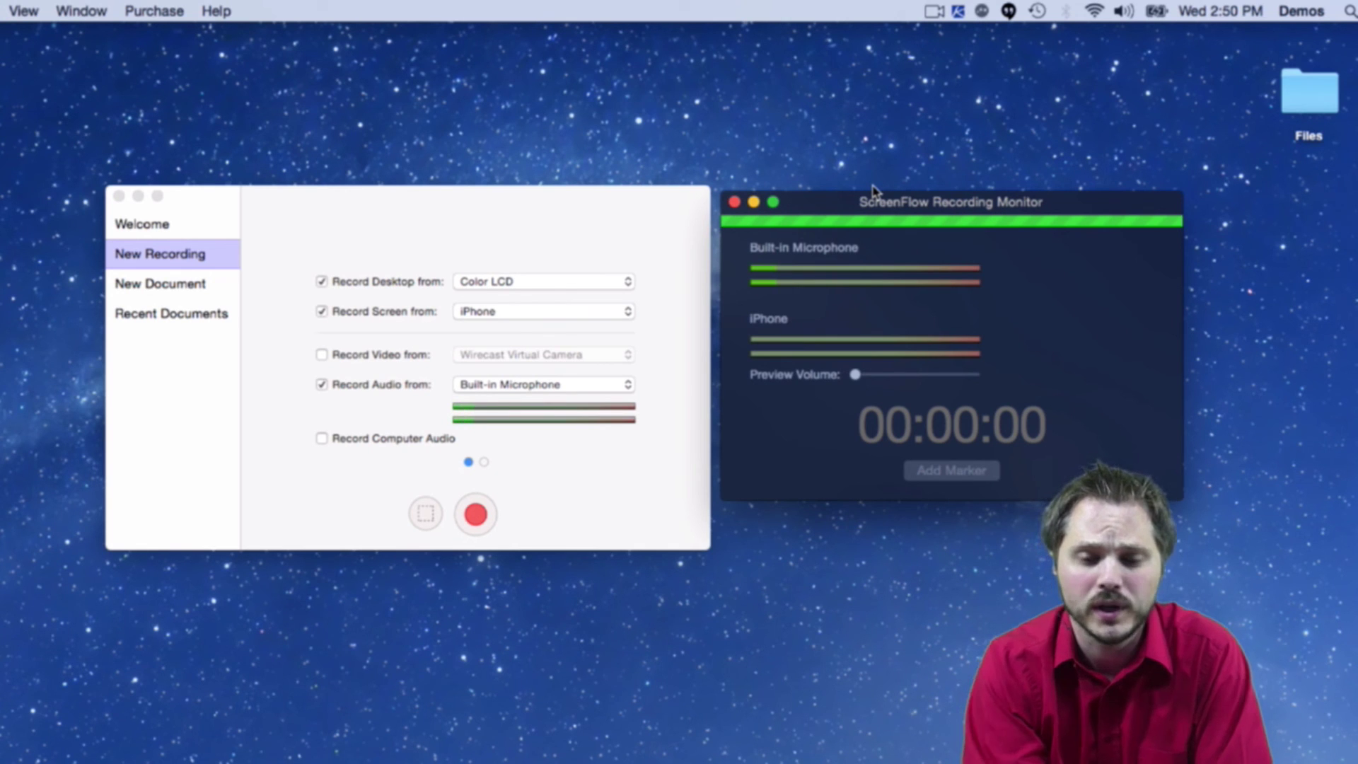
left_click_drag(874, 211, 926, 185)
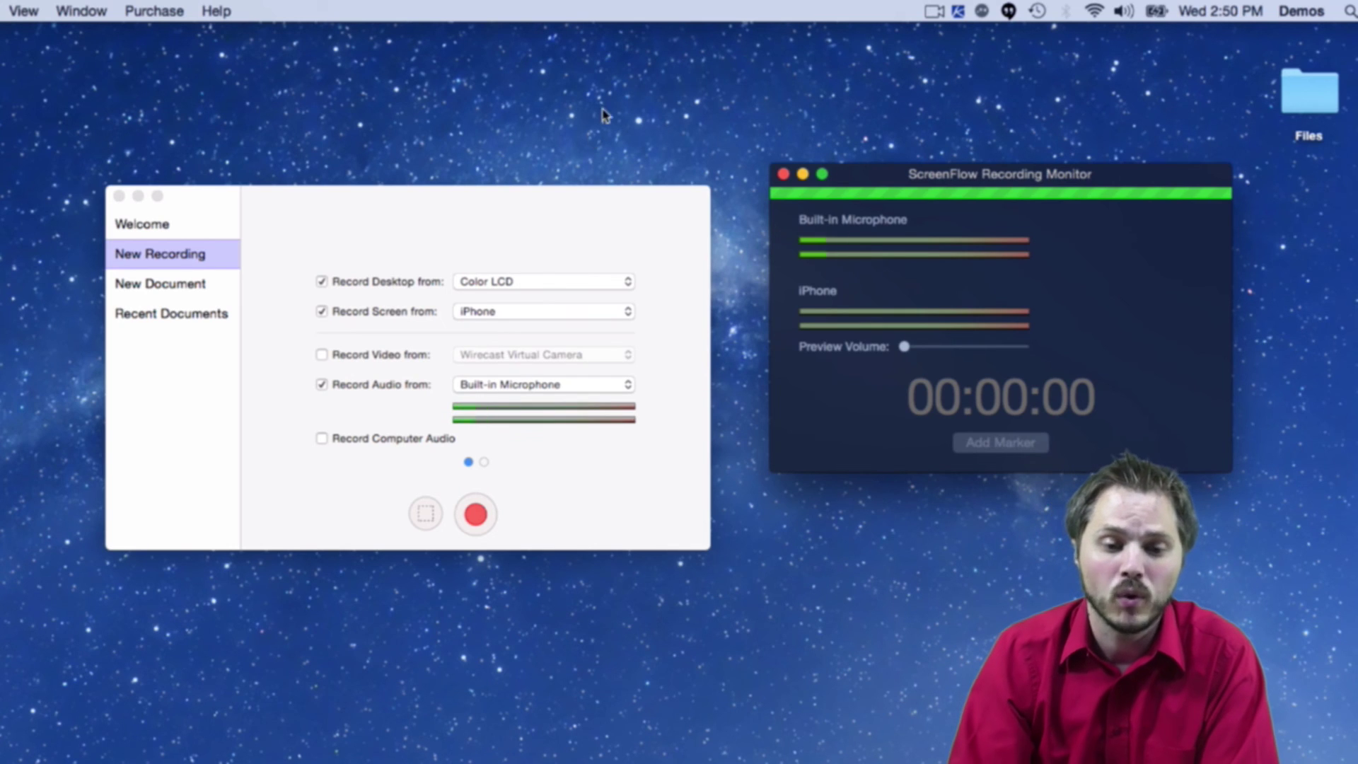
left_click_drag(539, 203, 592, 171)
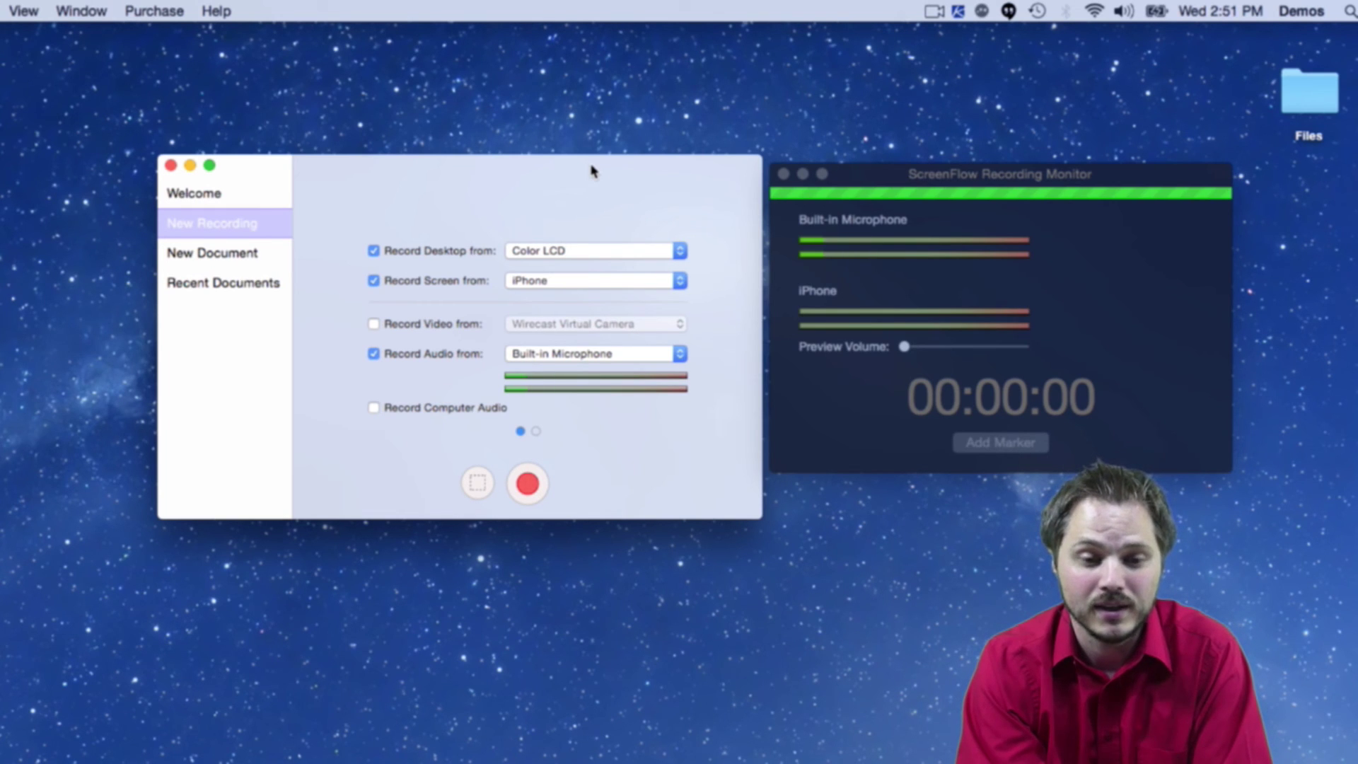
left_click(475, 484)
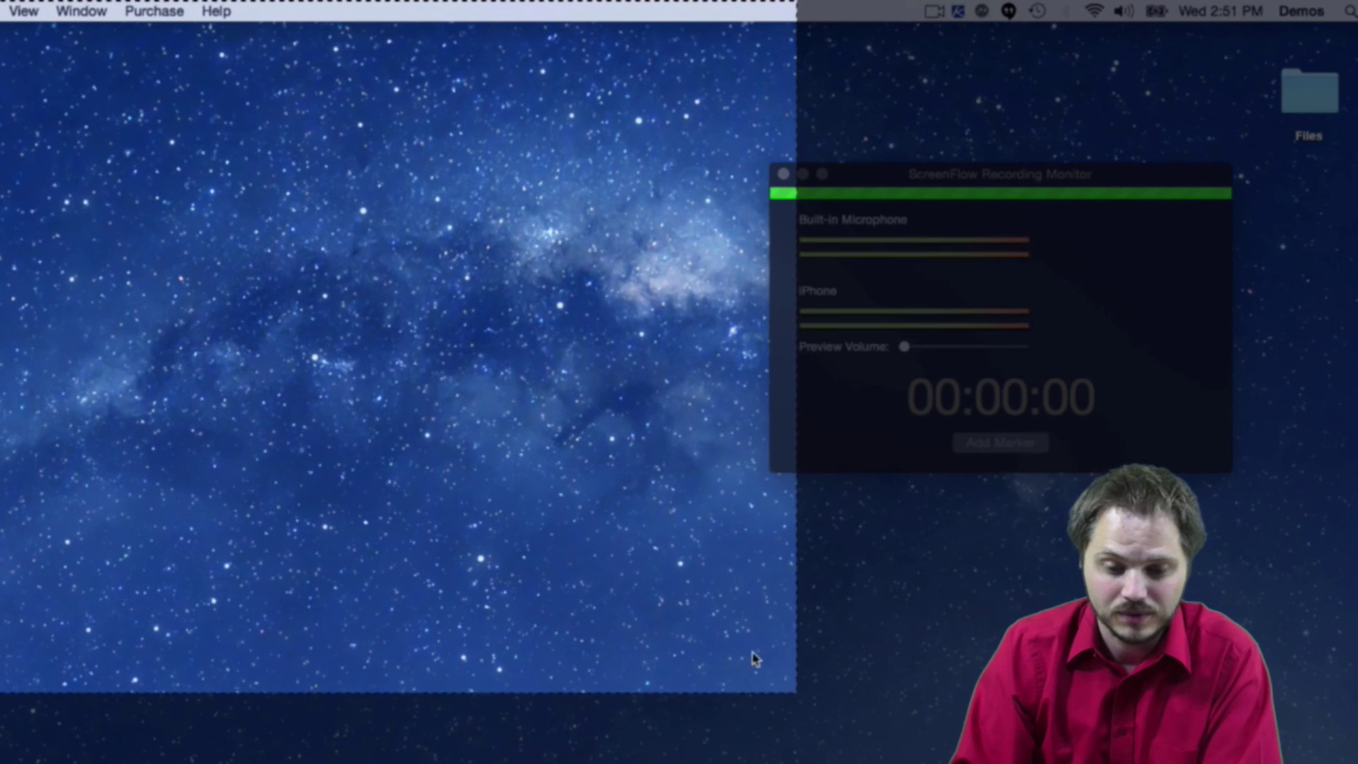
left_click_drag(794, 691, 744, 567)
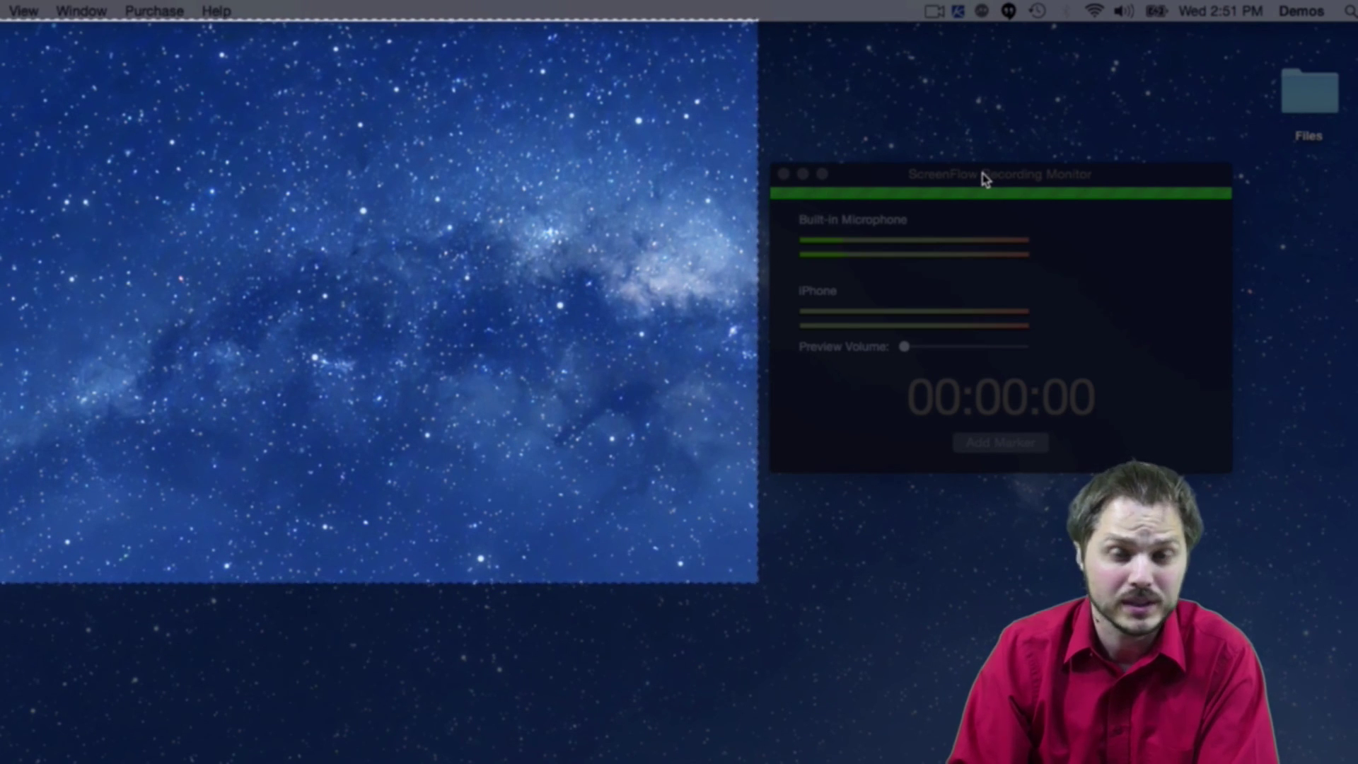
left_click(460, 389)
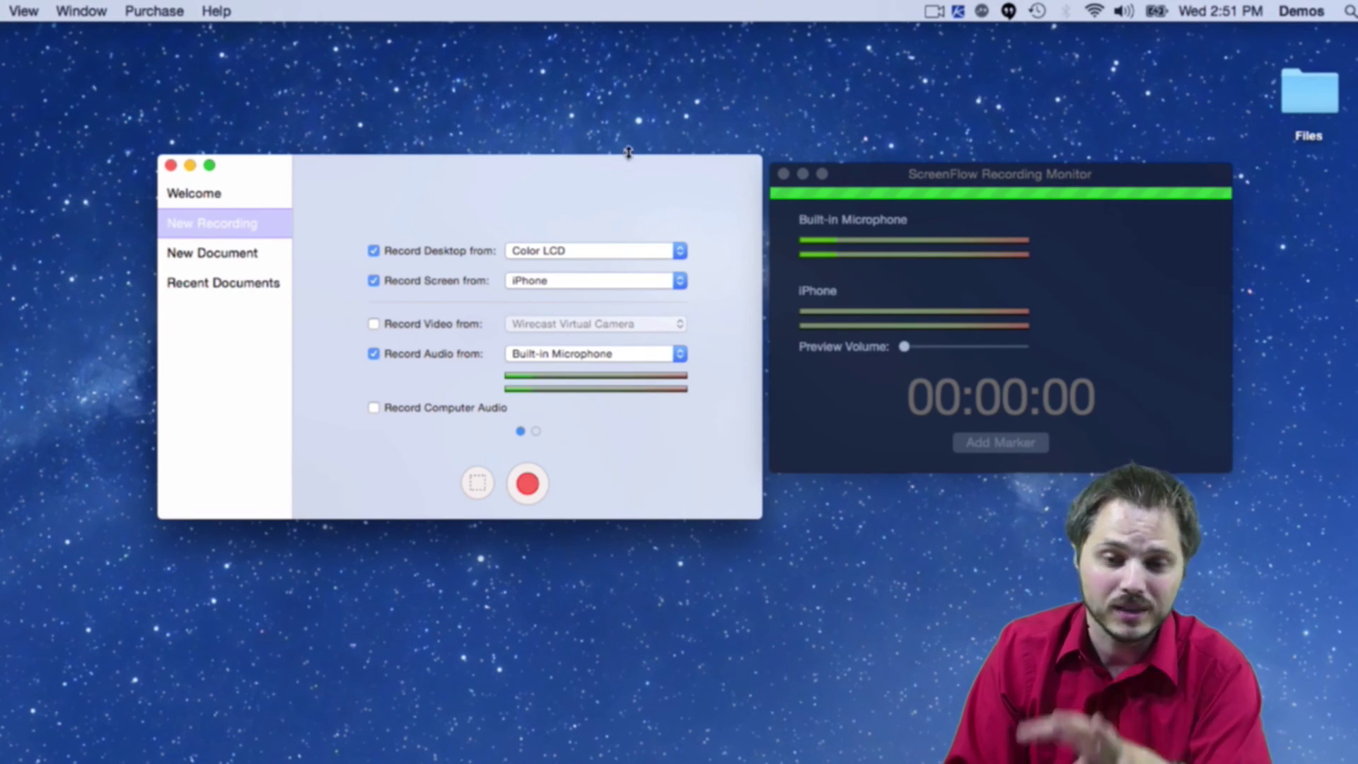
Step: Reposition the Recording Monitor to the right and the recording settings window to the left
left_click_drag(901, 177, 0, 410)
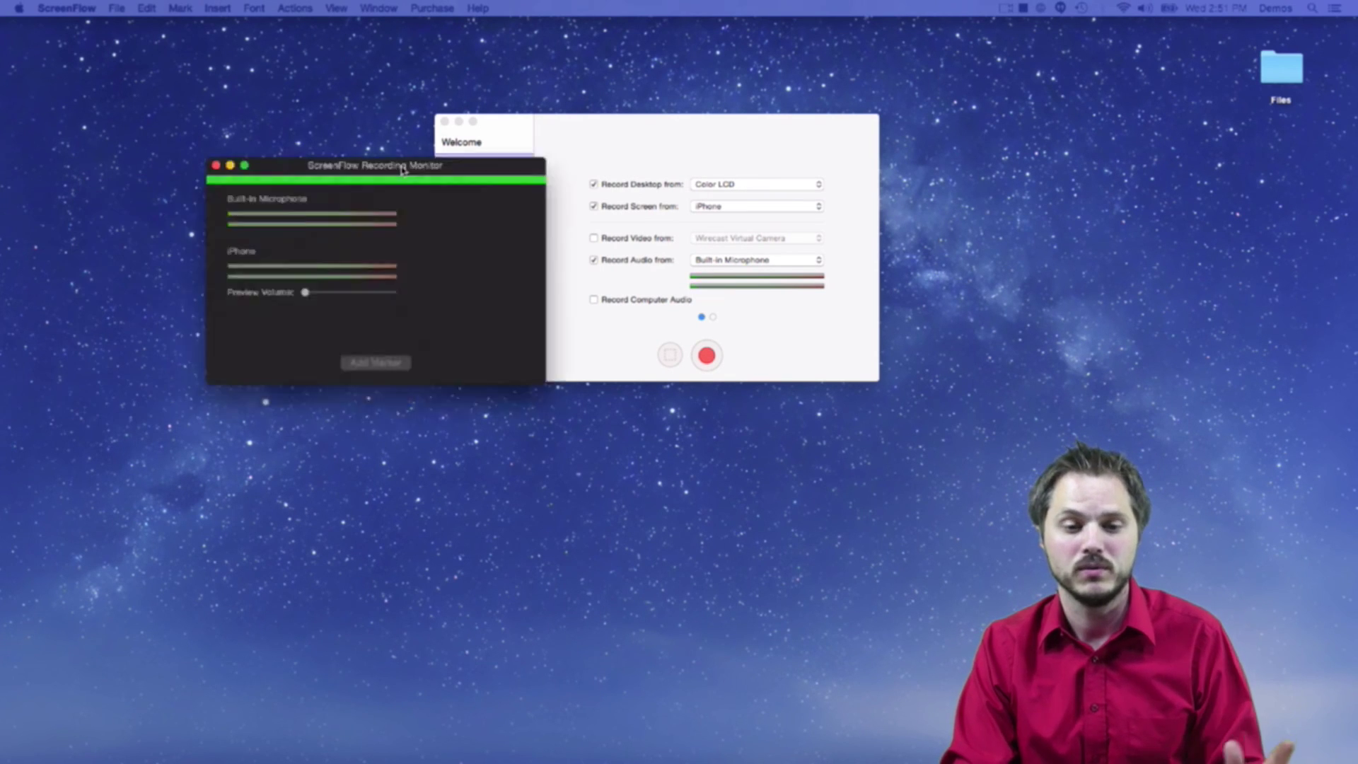
left_click_drag(493, 152, 987, 140)
left_click(761, 127)
left_click_drag(736, 121, 649, 125)
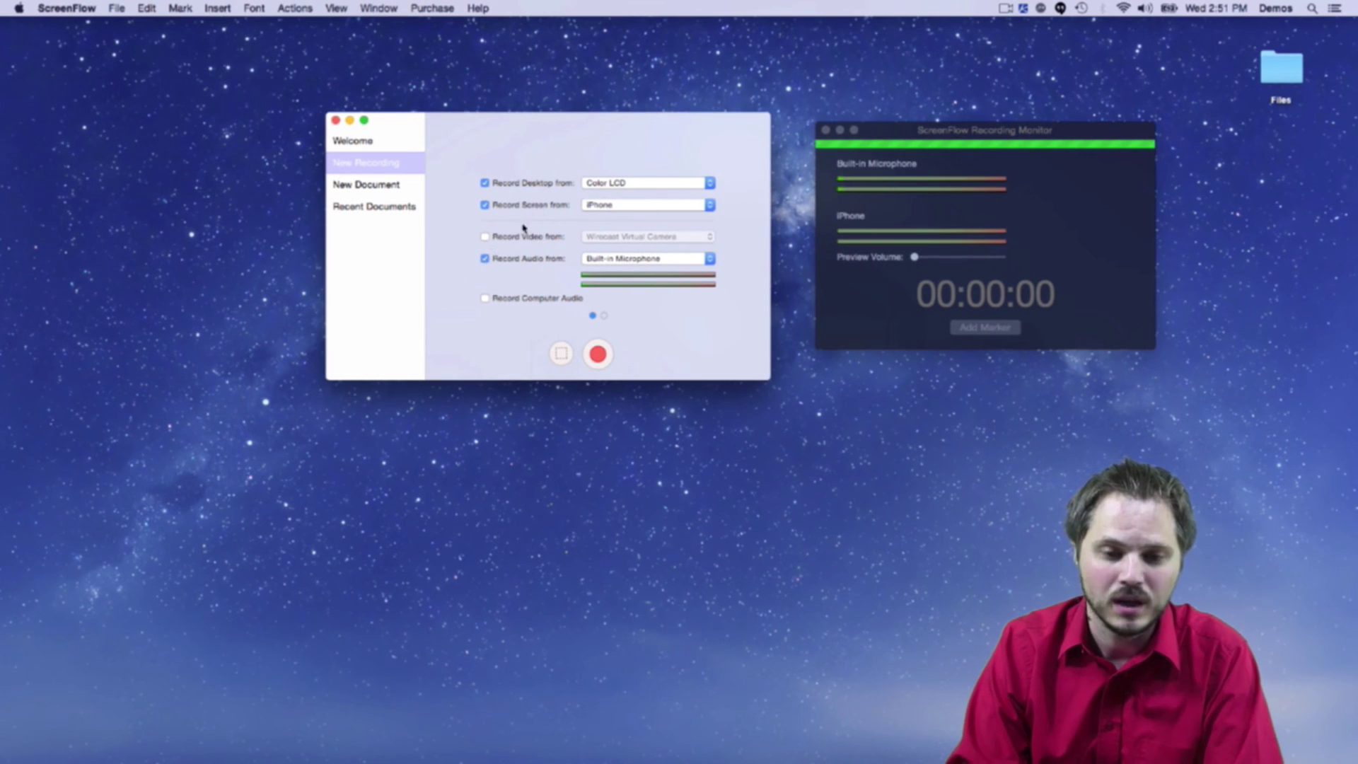
left_click_drag(958, 129, 944, 142)
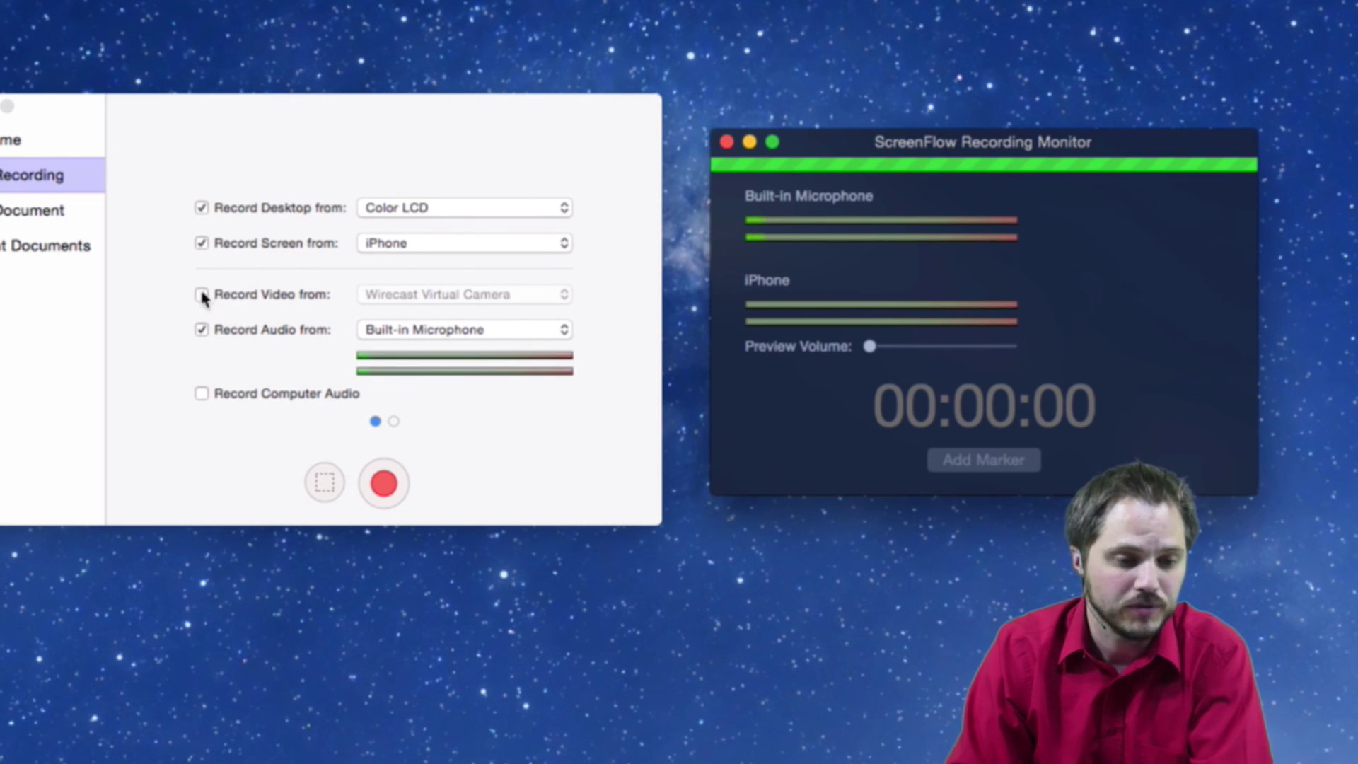
Step: Enable camera video recording with FaceTime HD Camera (Built-in) as the source
left_click(203, 297)
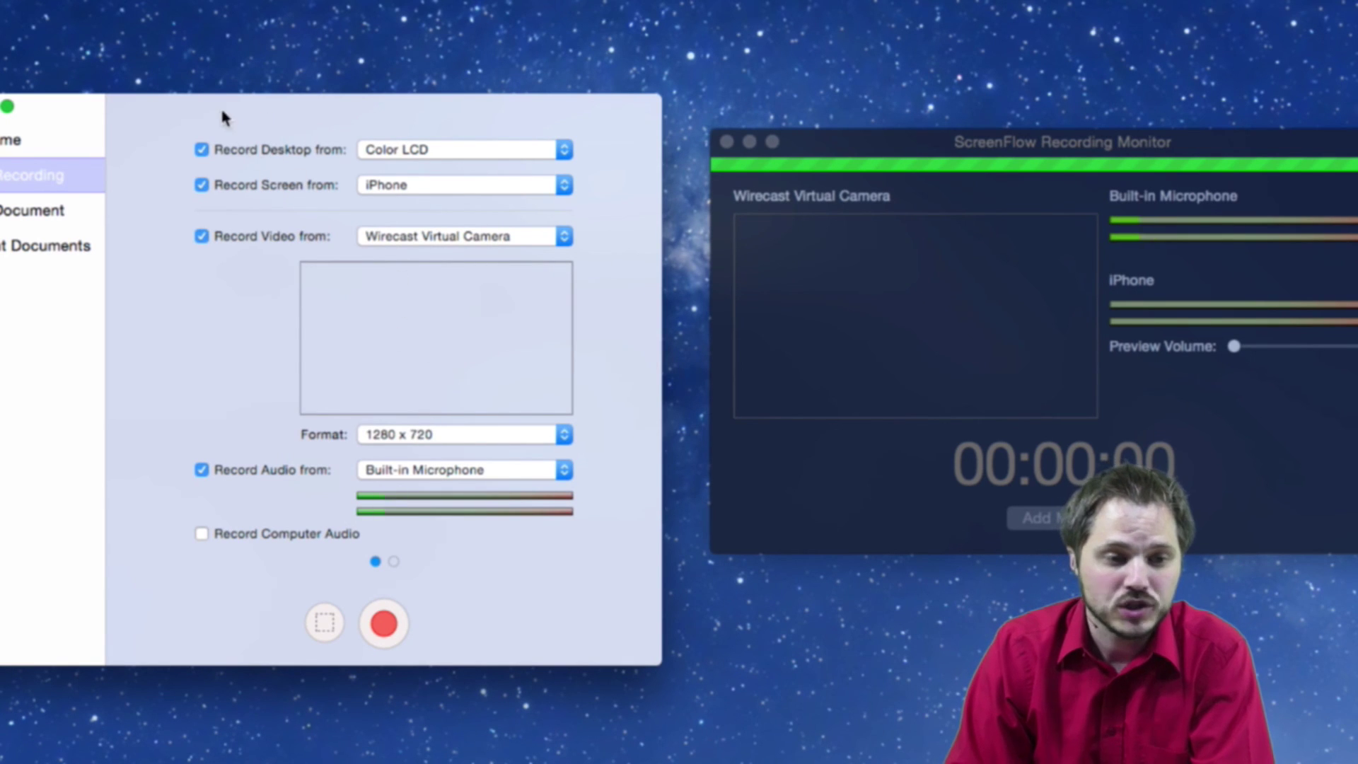
left_click_drag(218, 107, 254, 98)
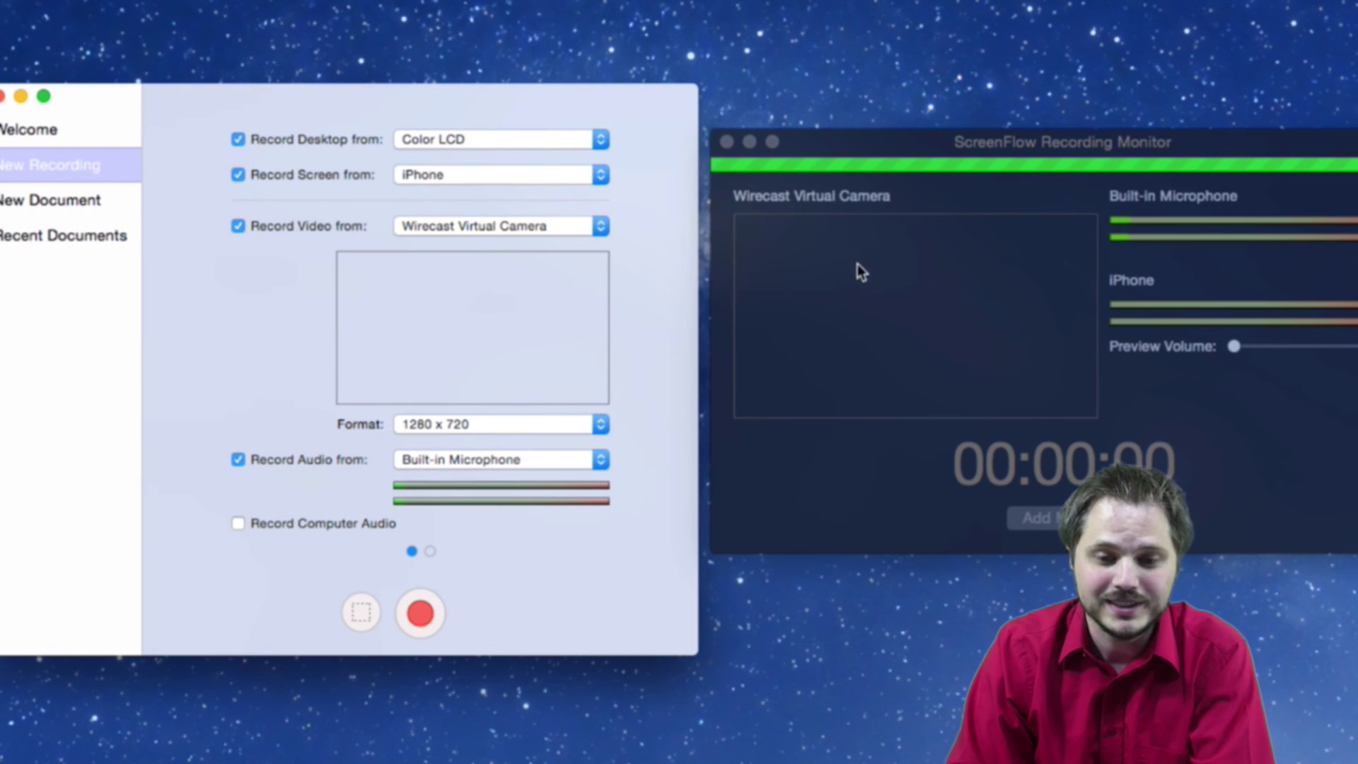
left_click(522, 227)
left_click(516, 241)
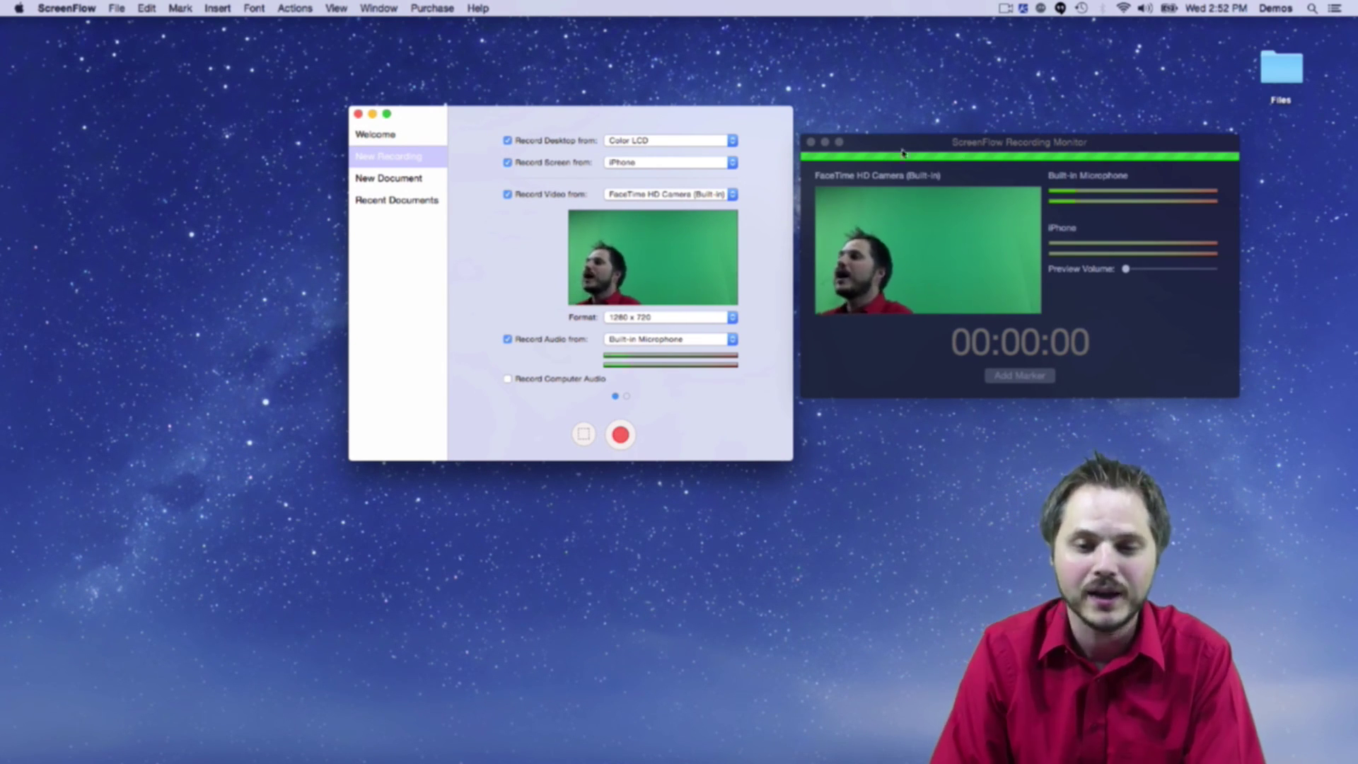
mouse_move(943, 149)
left_mouse_down()
mouse_move(536, 312)
mouse_move(4, 271)
mouse_move(159, 236)
mouse_move(943, 170)
left_mouse_up()
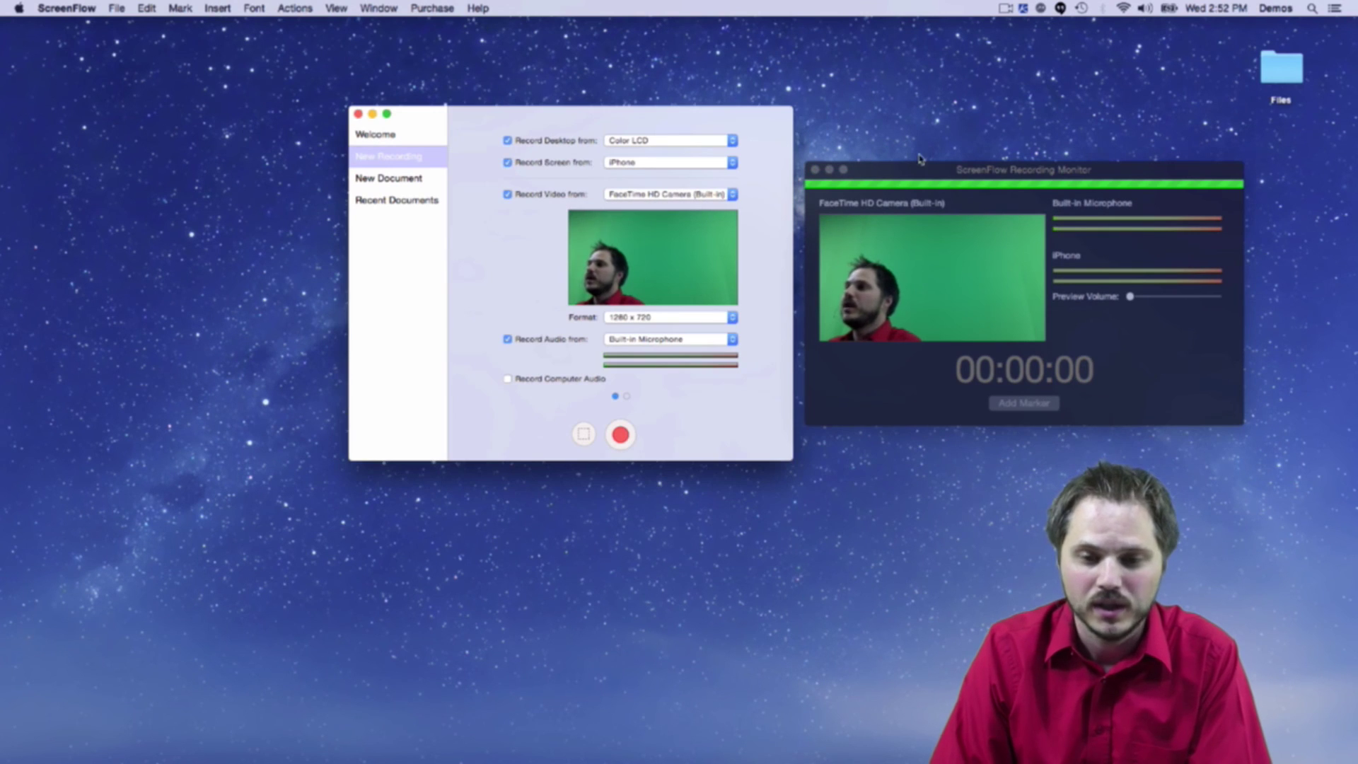
Step: Turn camera video capture back off and reposition the recording windows
left_click(507, 195)
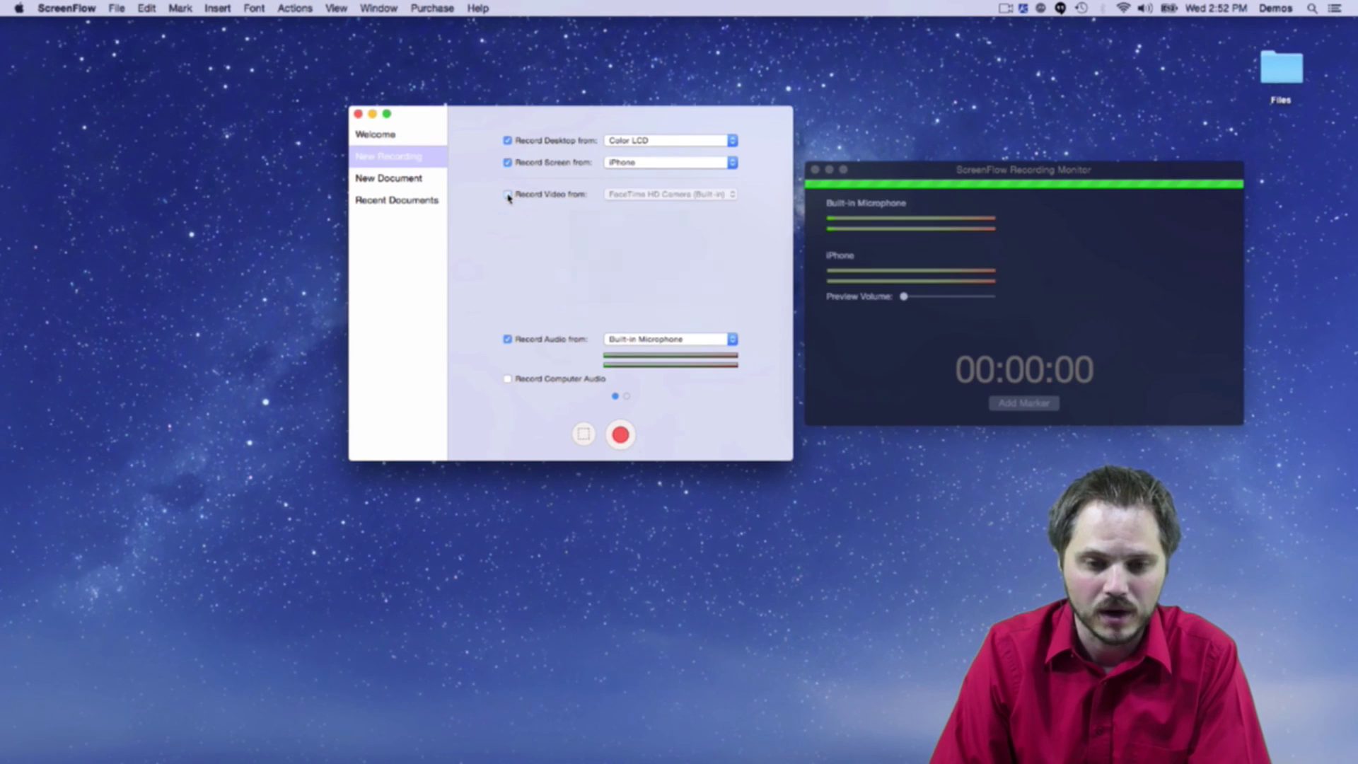
left_click(1041, 383)
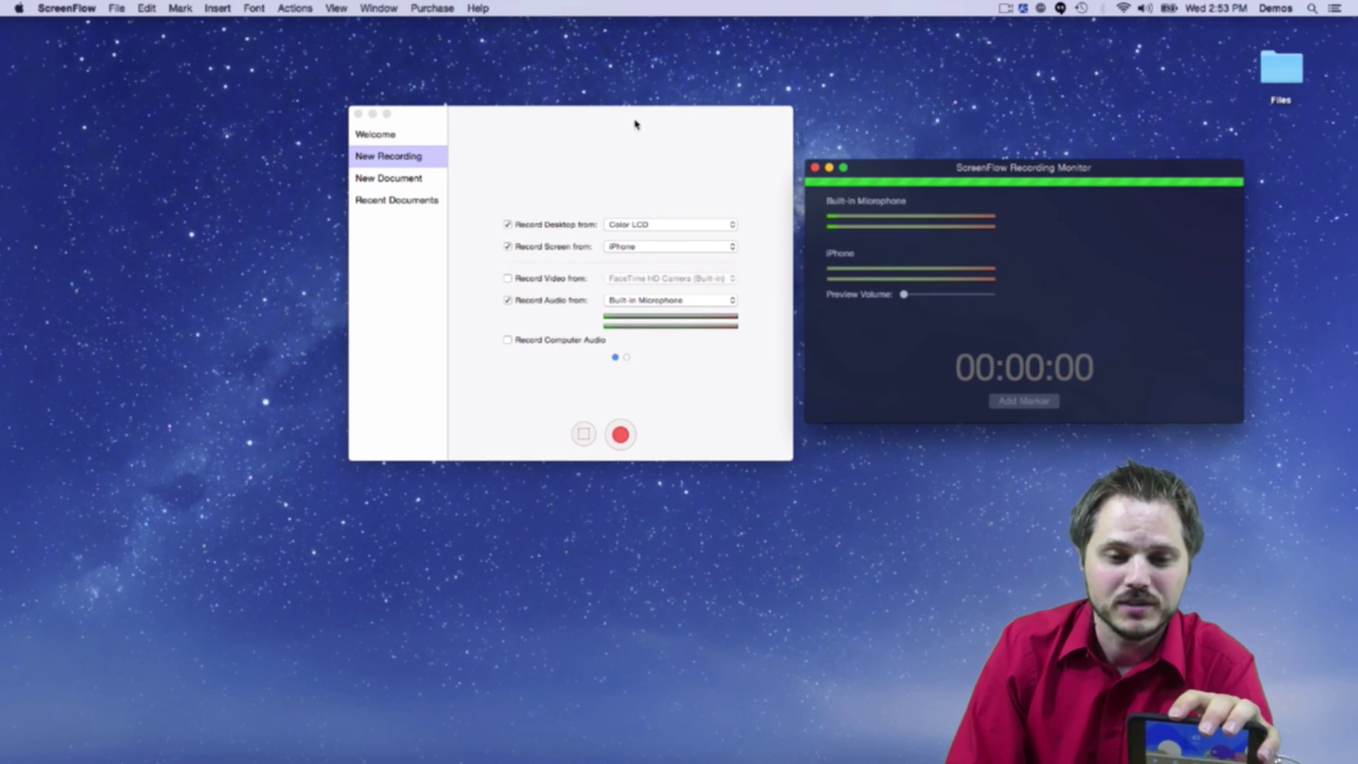
left_click_drag(636, 126, 624, 130)
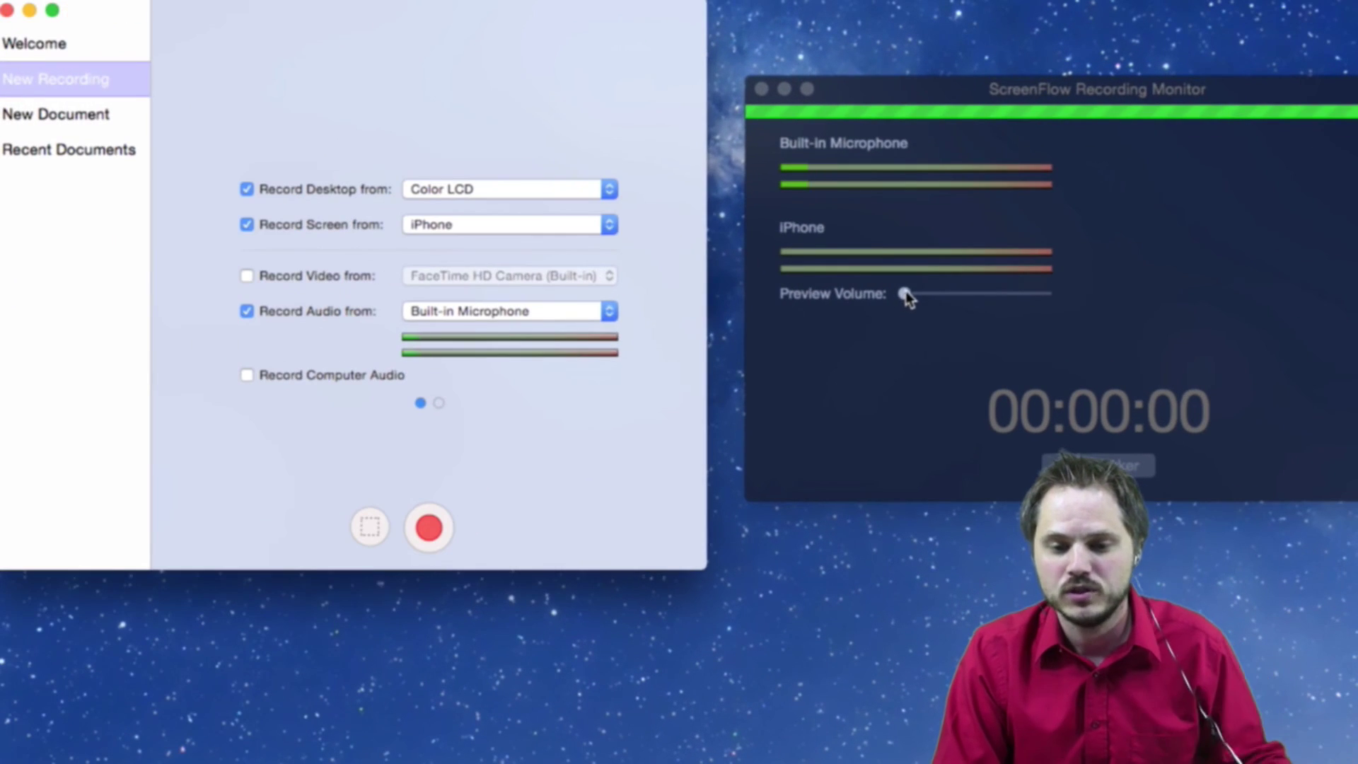
Step: Turn off microphone audio capture and raise the iPhone preview volume near maximum
left_click_drag(905, 294, 1038, 294)
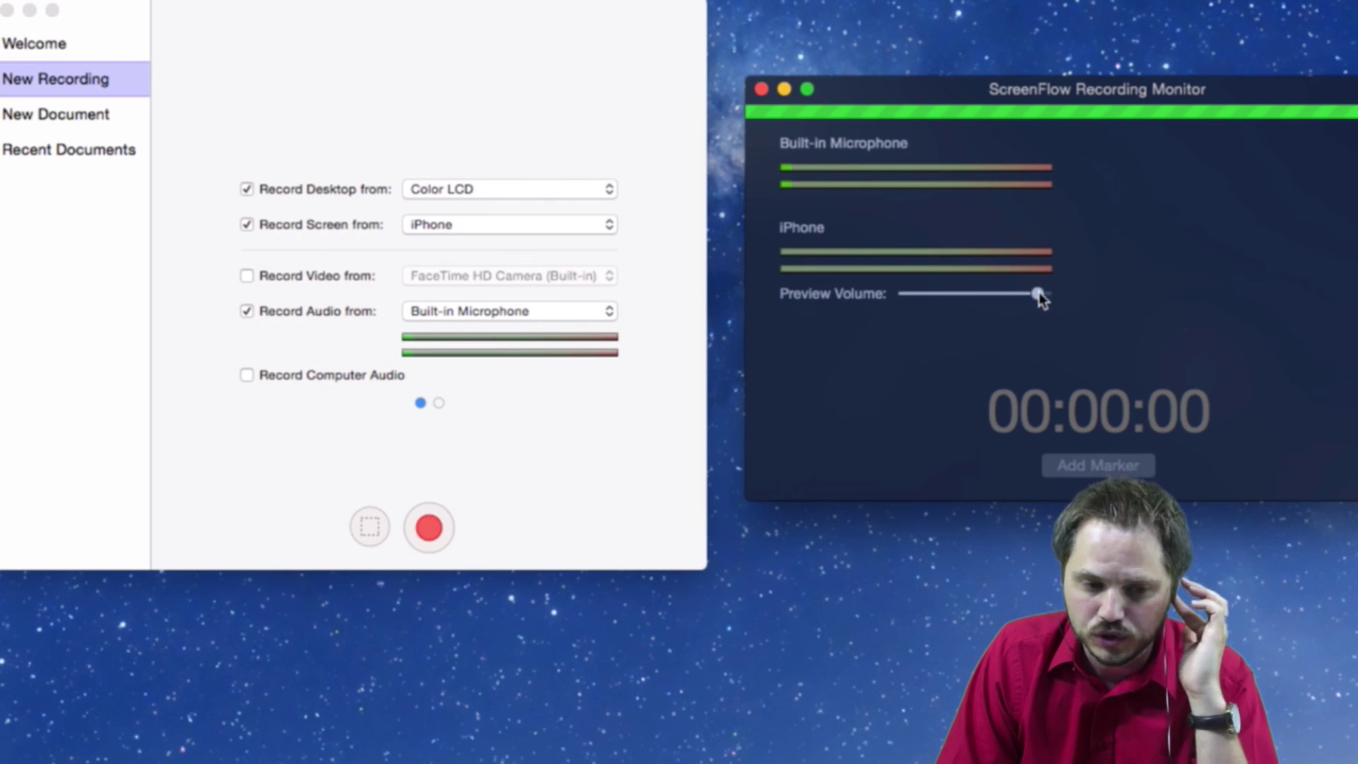
left_click(282, 314)
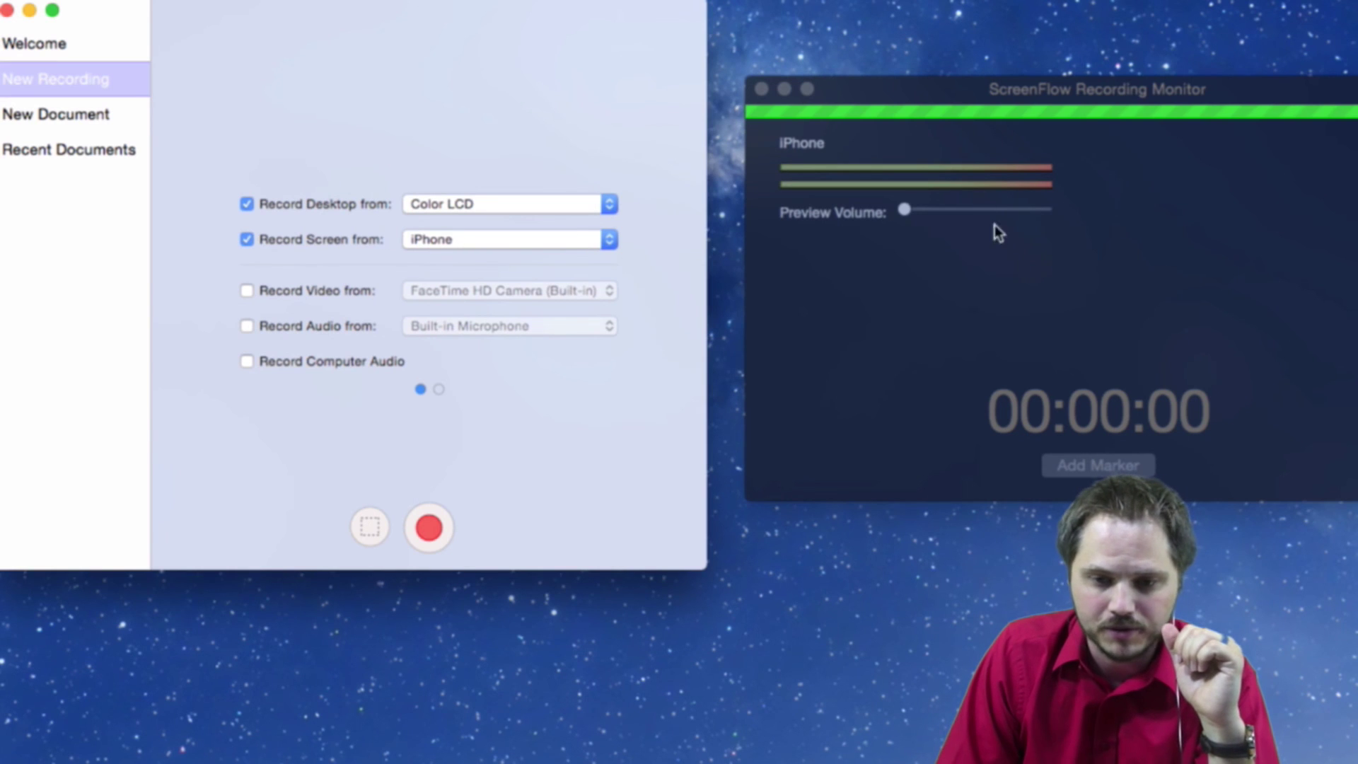
left_click_drag(949, 91, 916, 86)
left_click_drag(880, 195, 1003, 203)
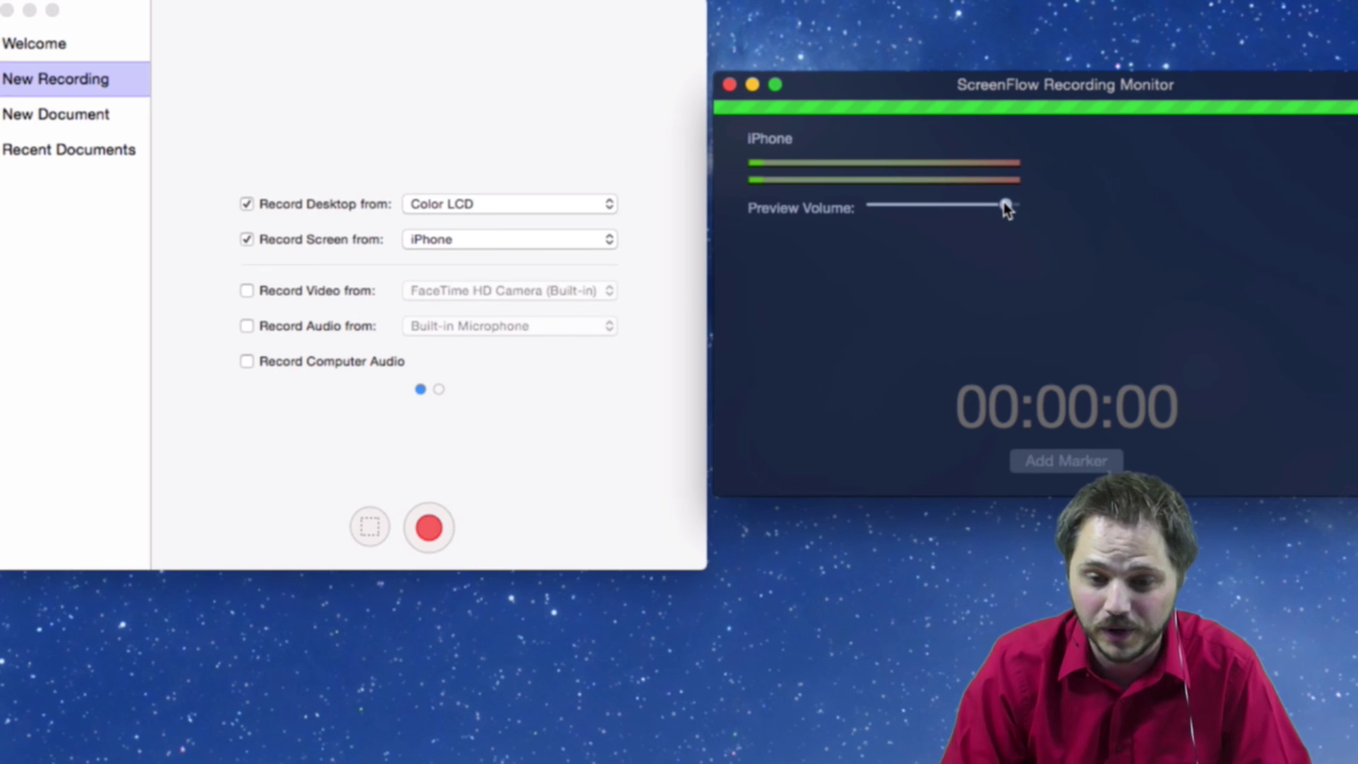
Step: Lower the iPhone preview volume, then raise it back to about three-quarters
left_click_drag(1005, 204, 982, 205)
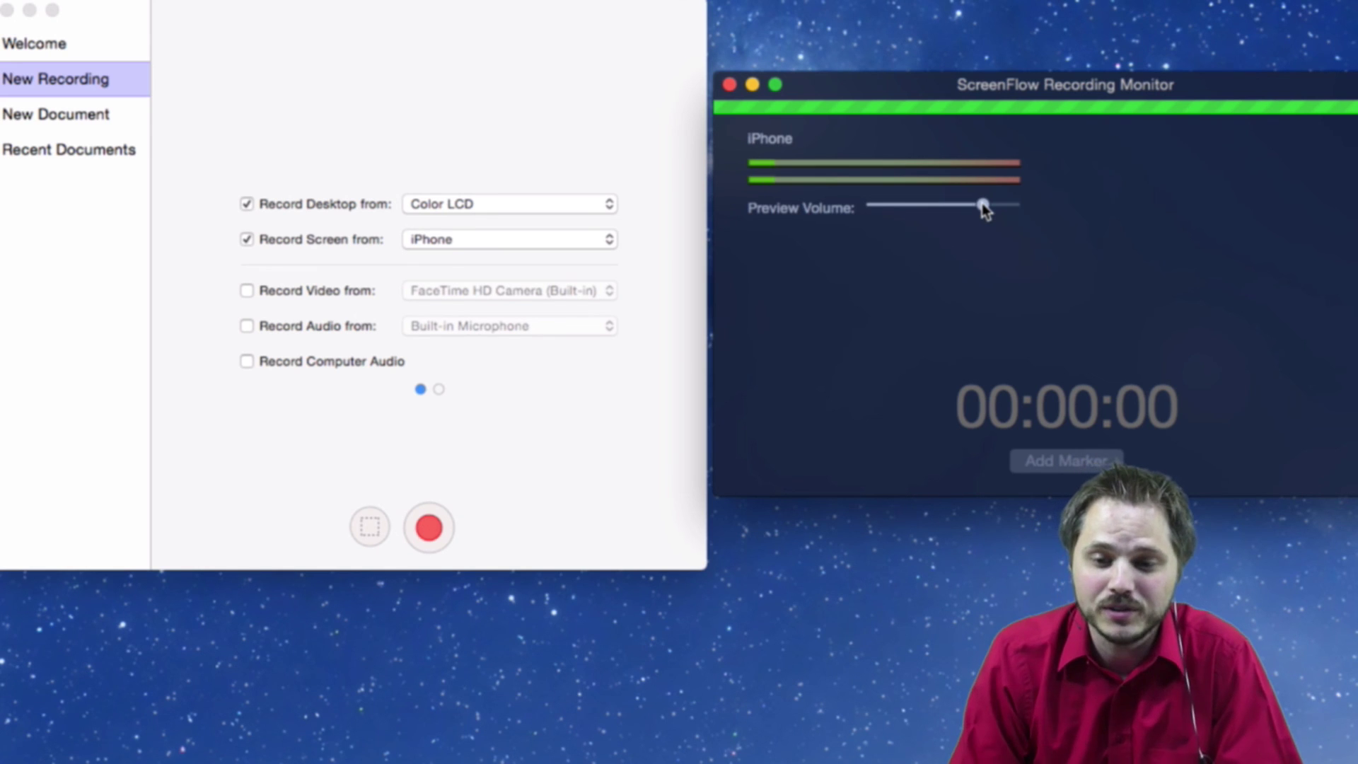
left_click_drag(983, 205, 894, 209)
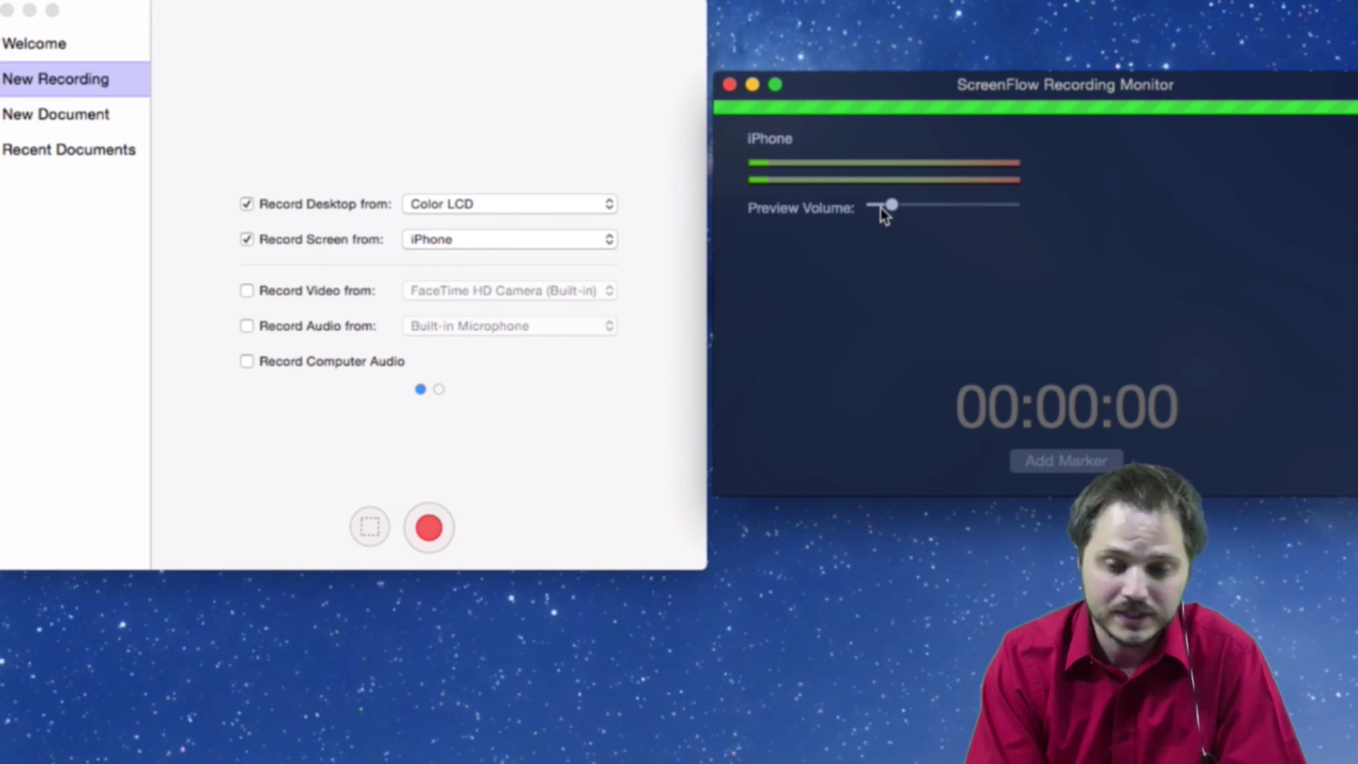
left_click_drag(893, 207, 972, 207)
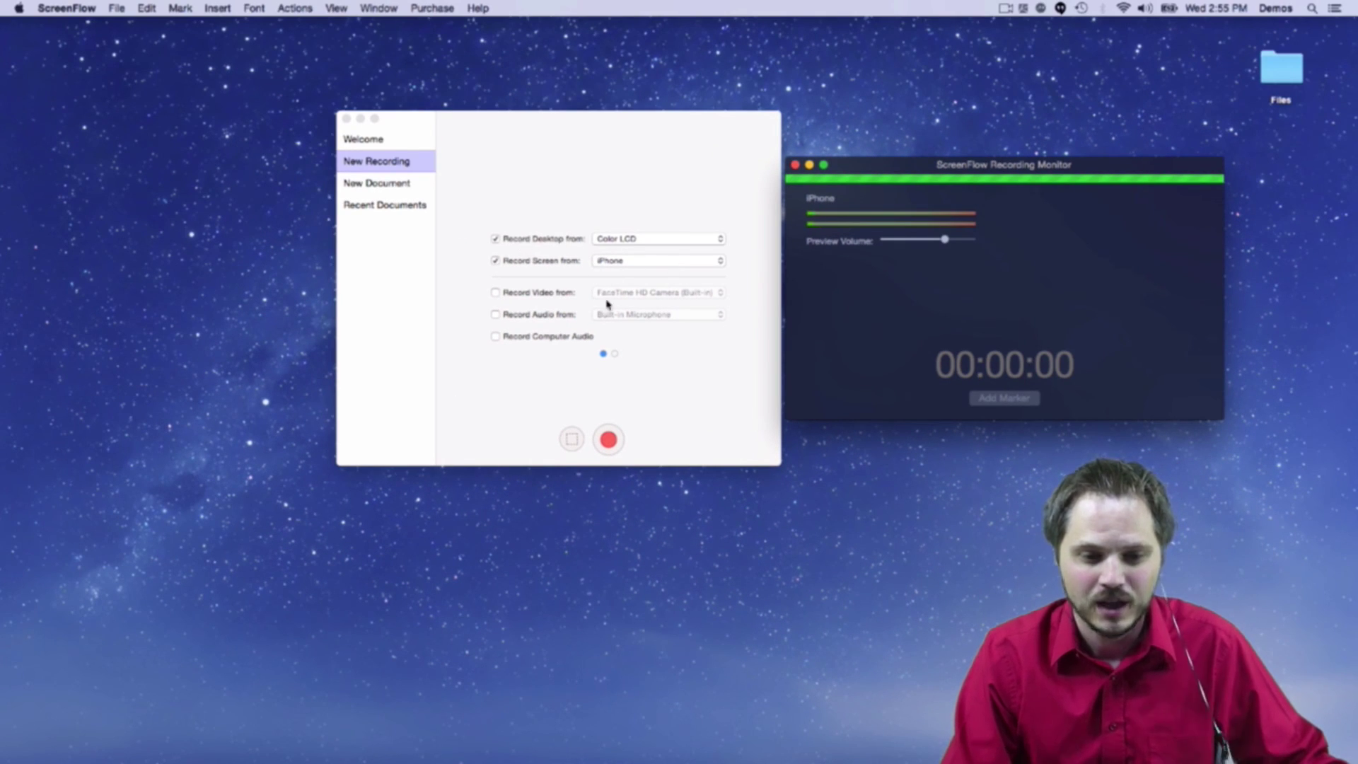
Step: Turn off desktop capture and nudge the preview volume slightly higher
left_click(533, 239)
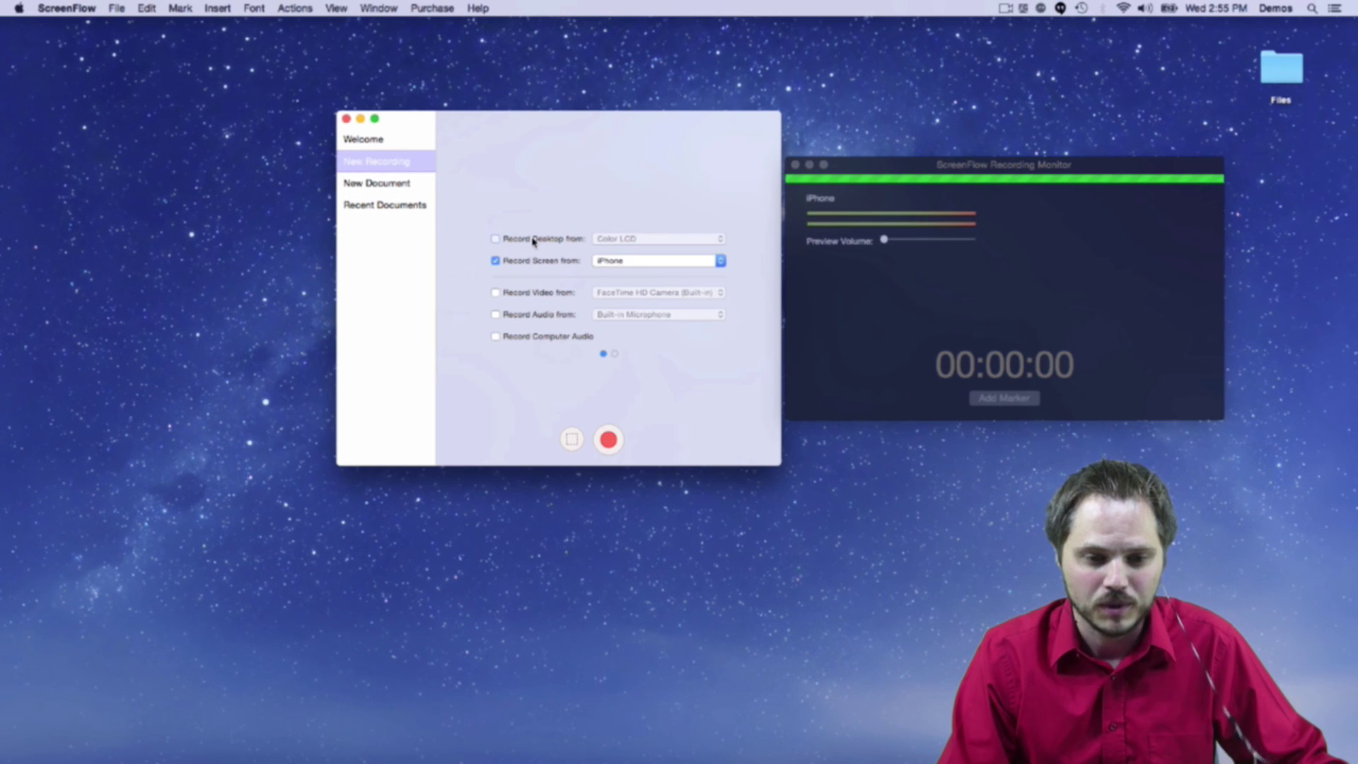
left_click_drag(886, 240, 938, 241)
left_click_drag(573, 156, 585, 161)
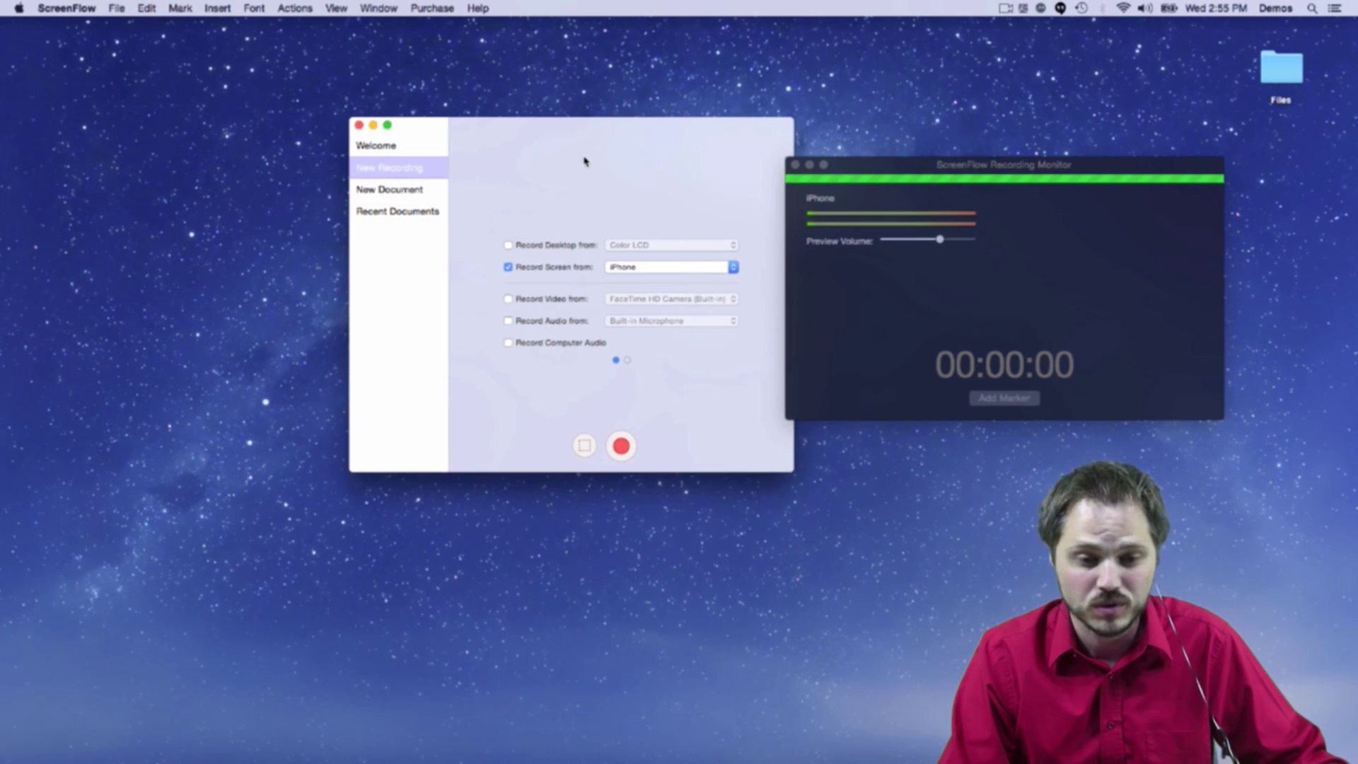
Step: Record the iPhone screen for about eleven seconds, then bring up ScreenFlow's menu-bar recording controls
left_click(621, 446)
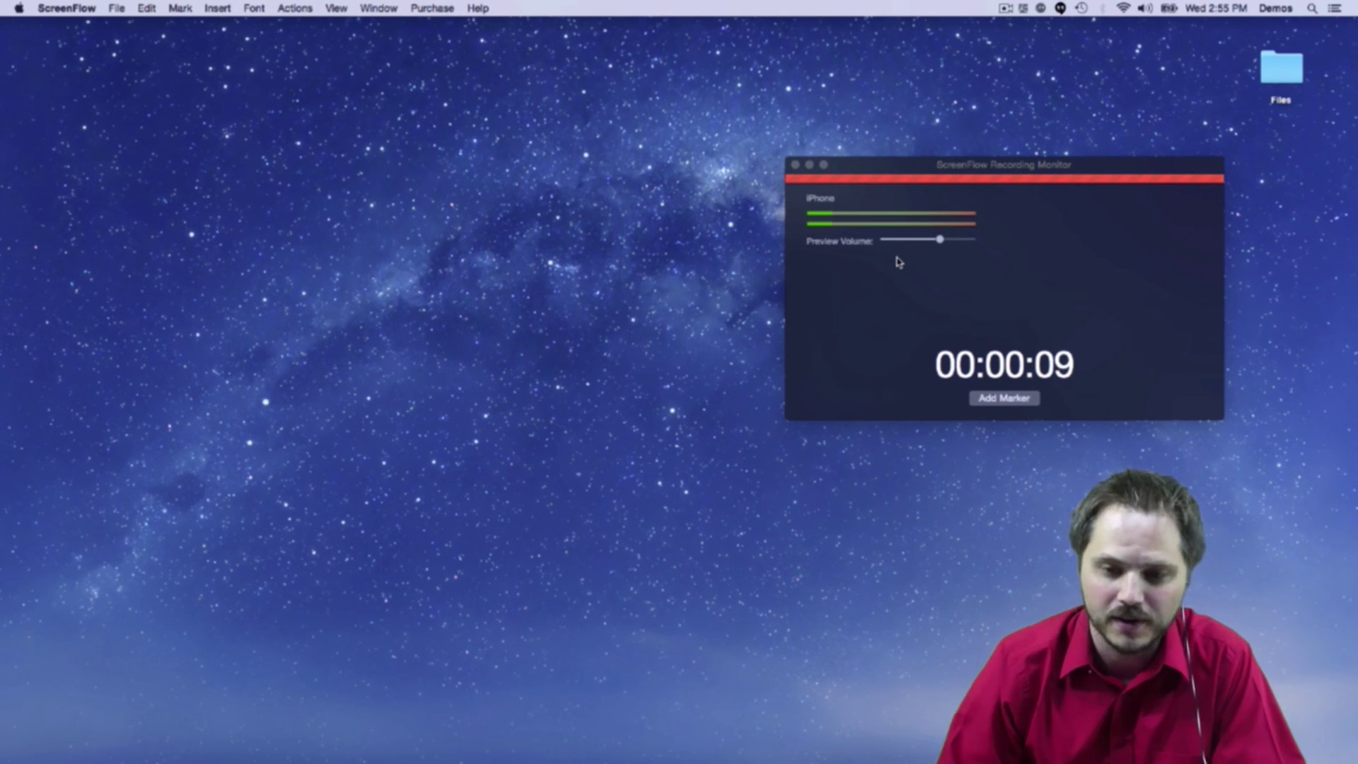
left_click(1005, 8)
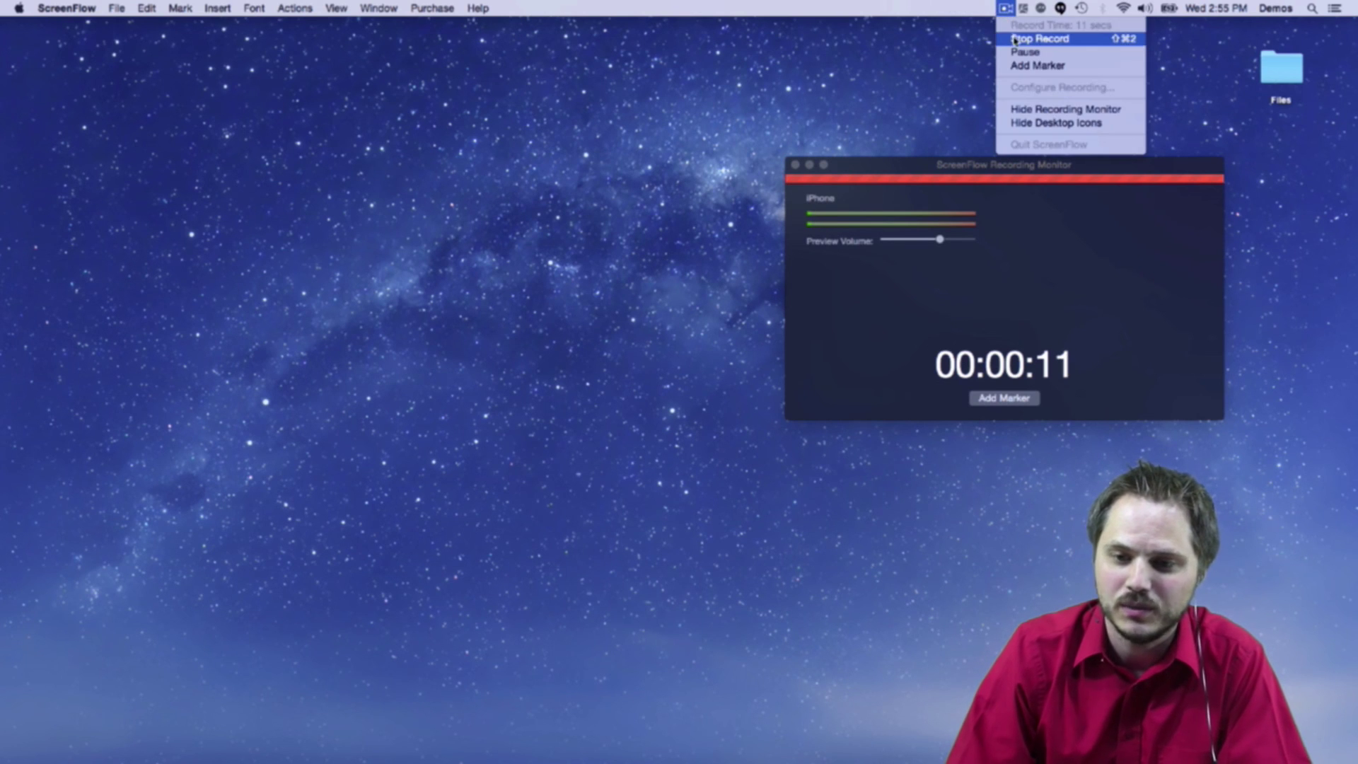
Step: Stop the recording, lower the preview volume and close the Recording Monitor
left_click(1014, 41)
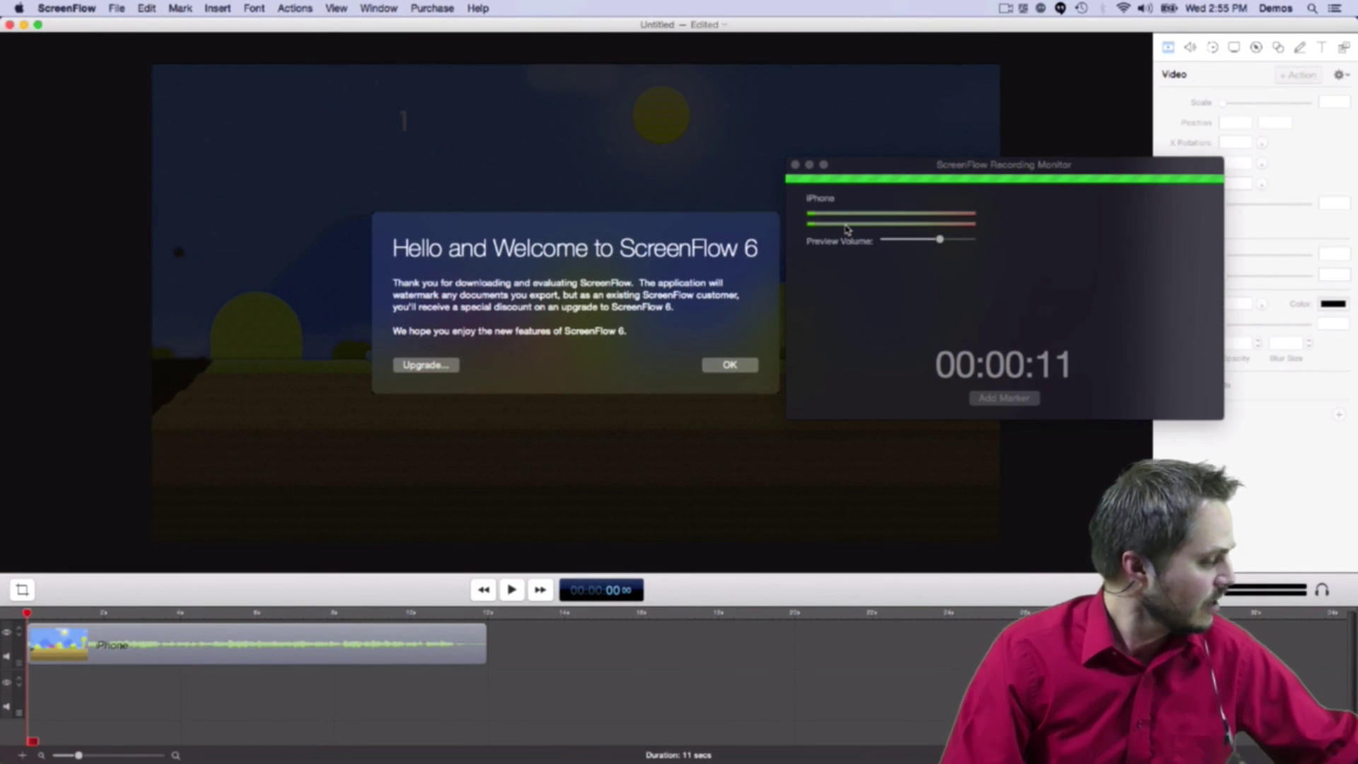
left_click(931, 242)
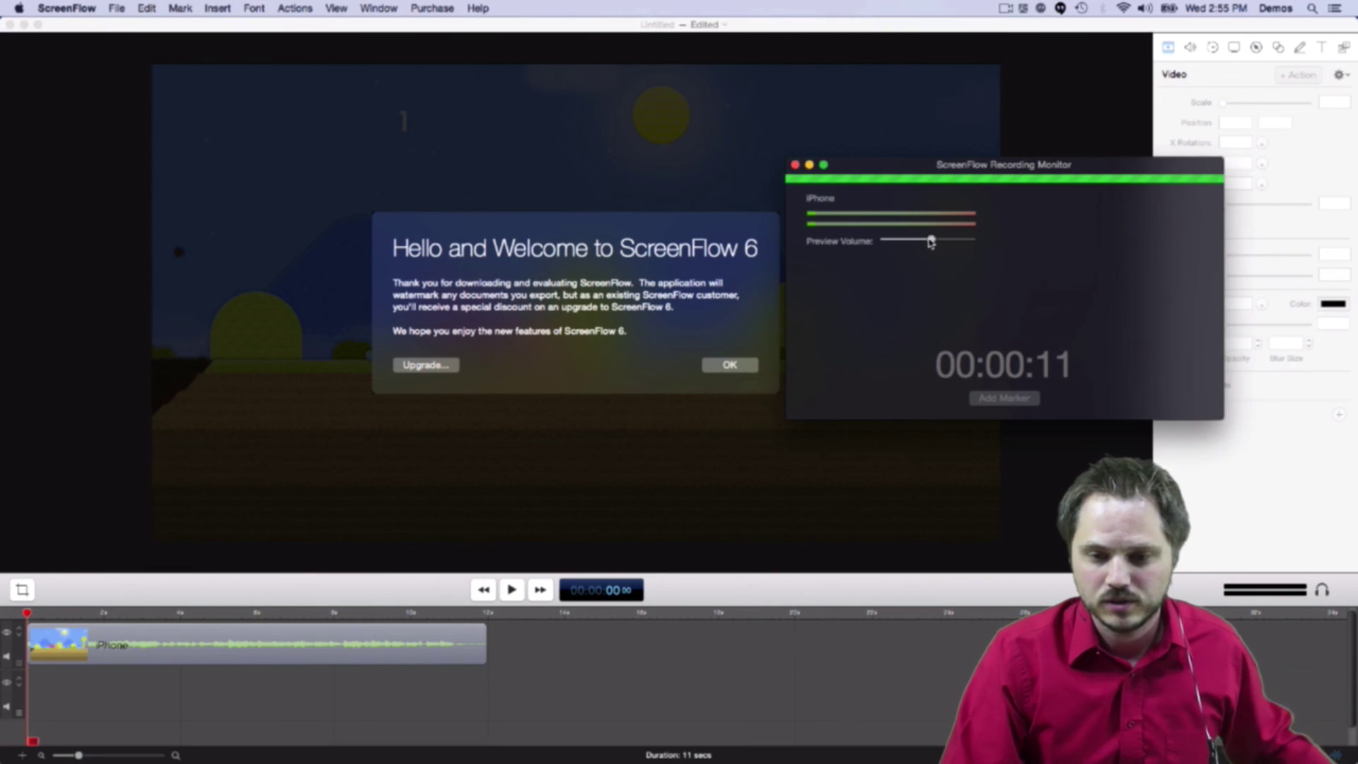
left_click_drag(931, 241, 884, 240)
left_click(795, 164)
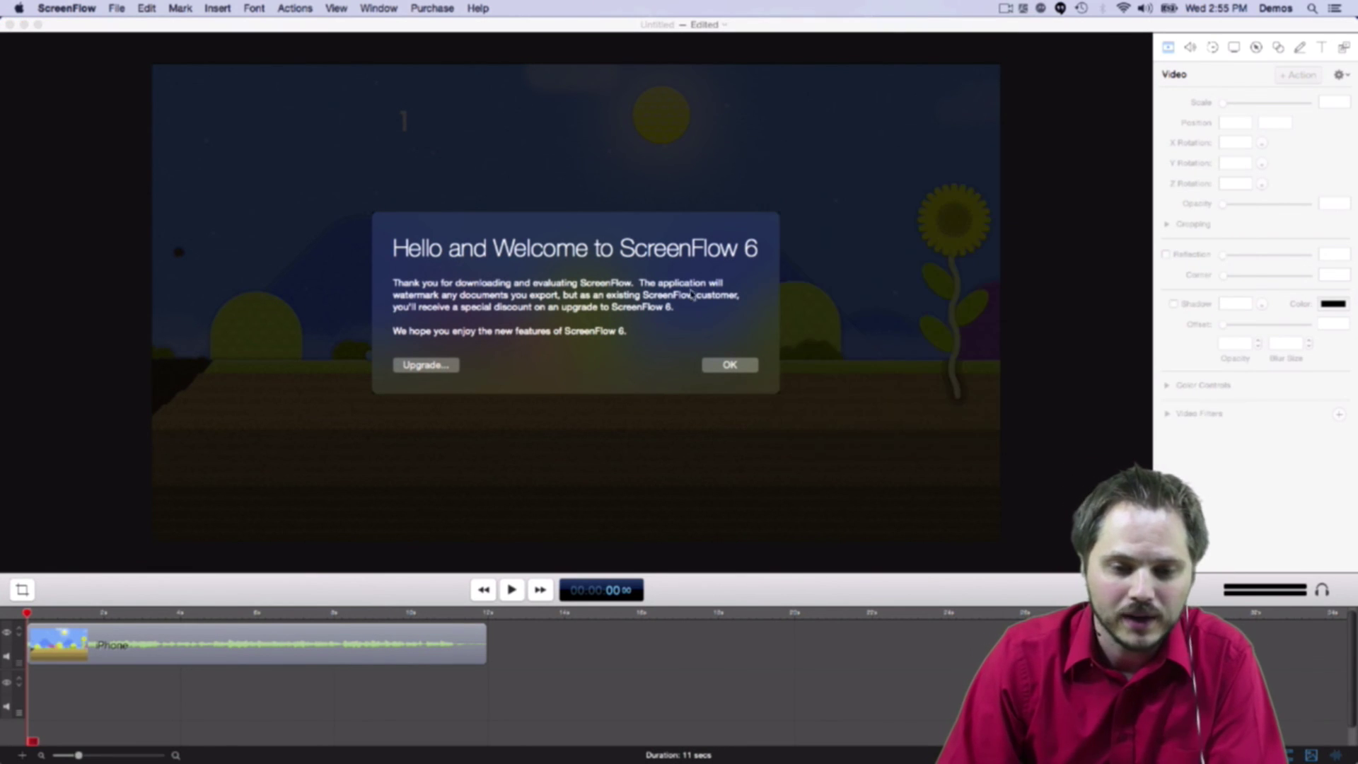
Step: Dismiss the welcome message, scrub into the 11-second clip and apply a window-arrangement command
left_click(748, 366)
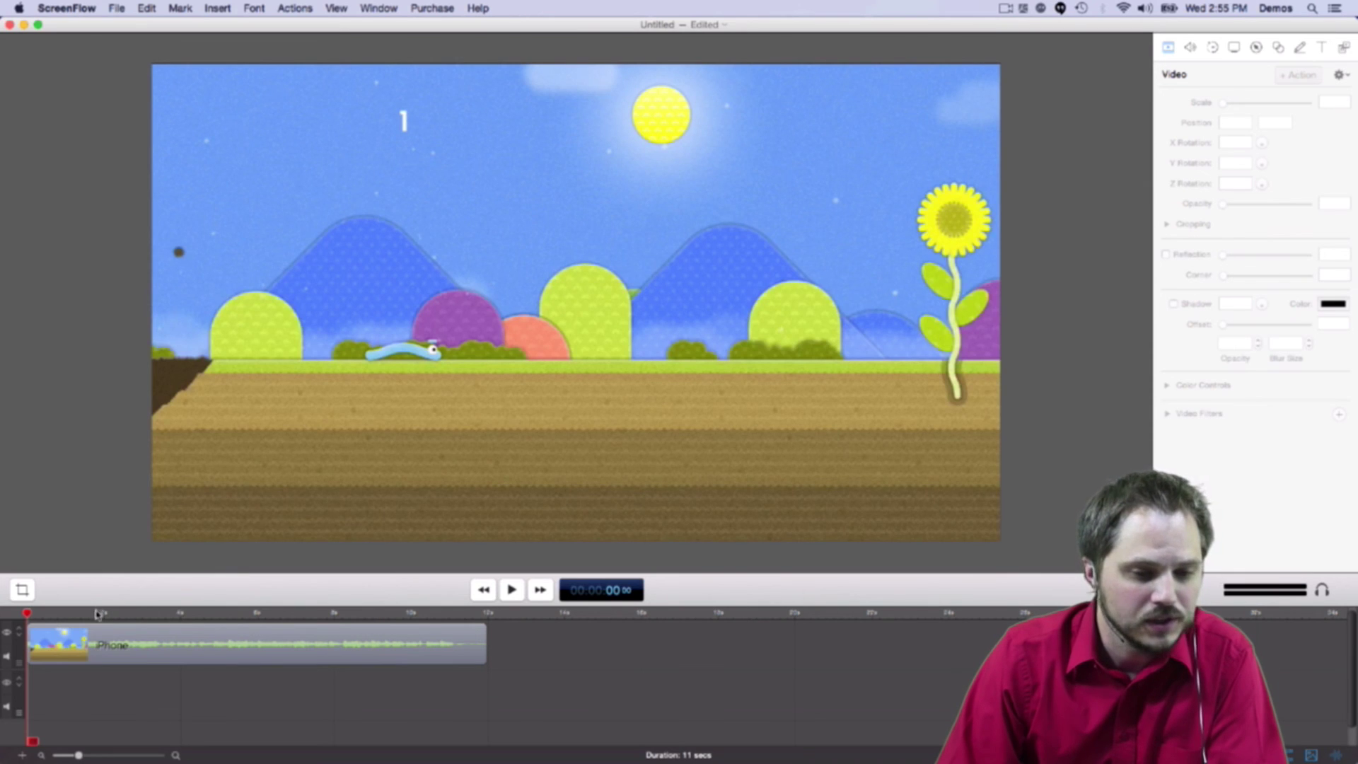
left_click_drag(98, 614, 39, 614)
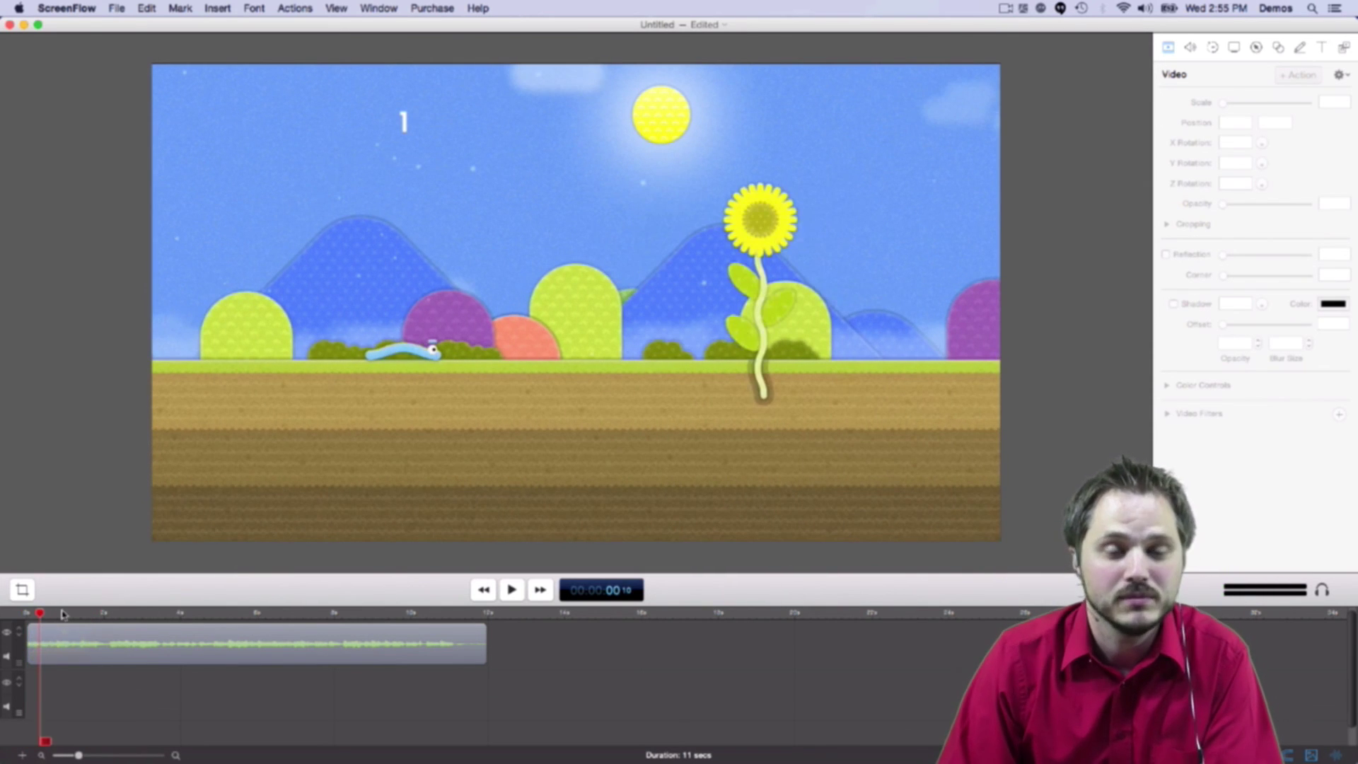
left_click(393, 6)
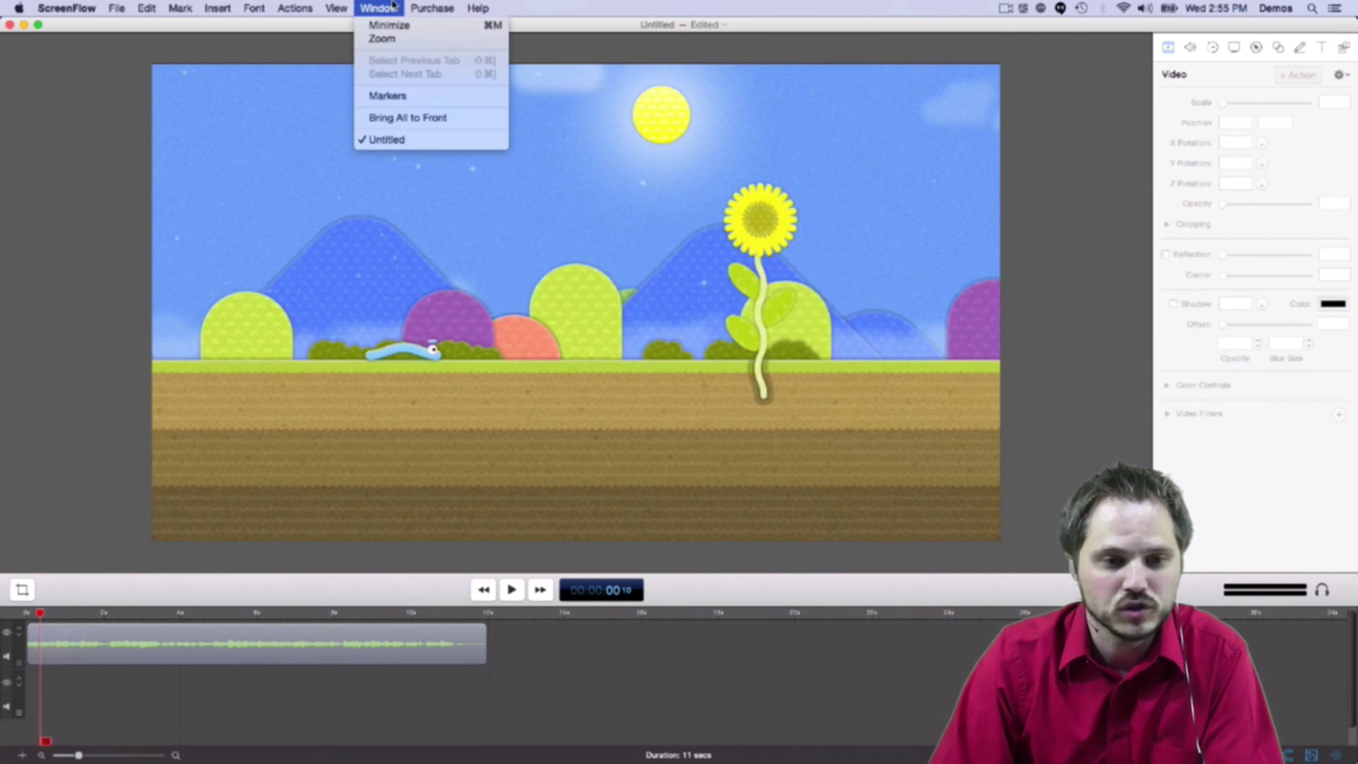
mouse_move(350, 6)
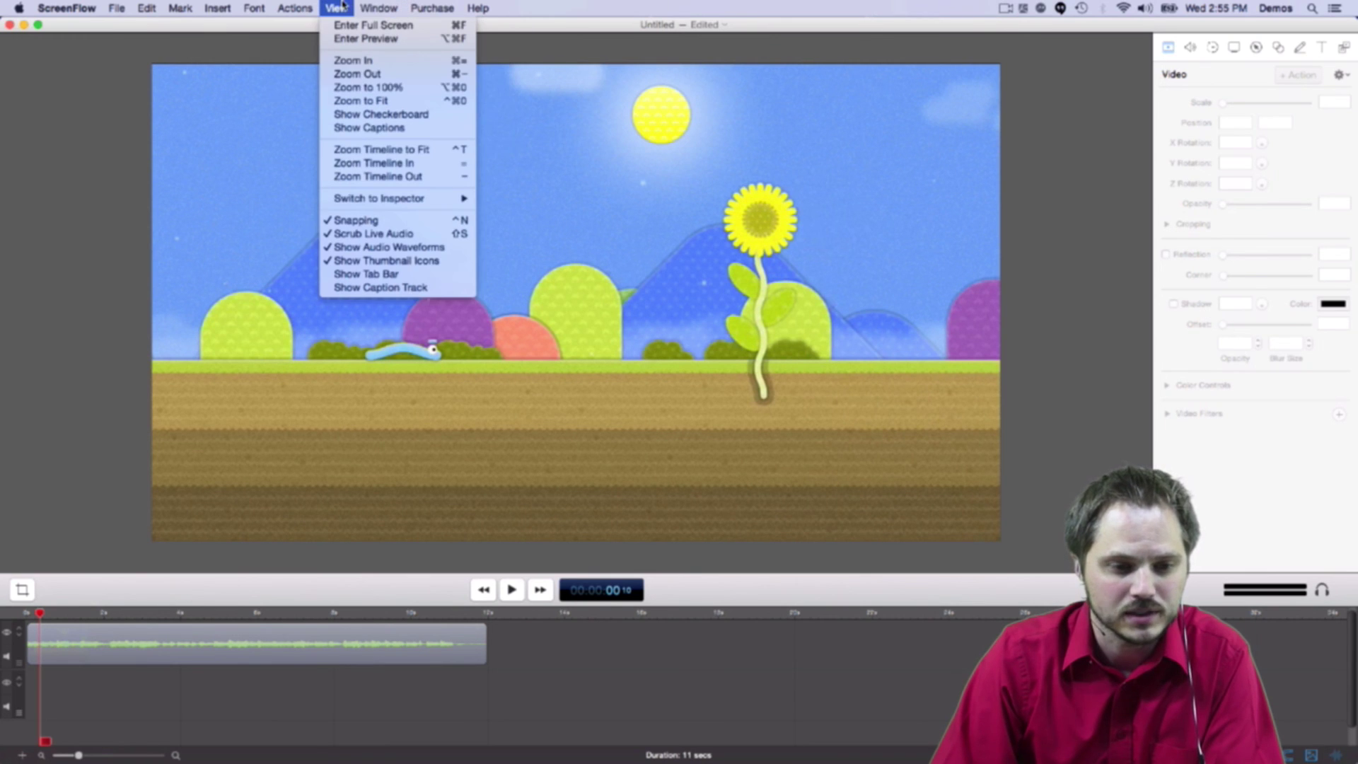
left_click(373, 234)
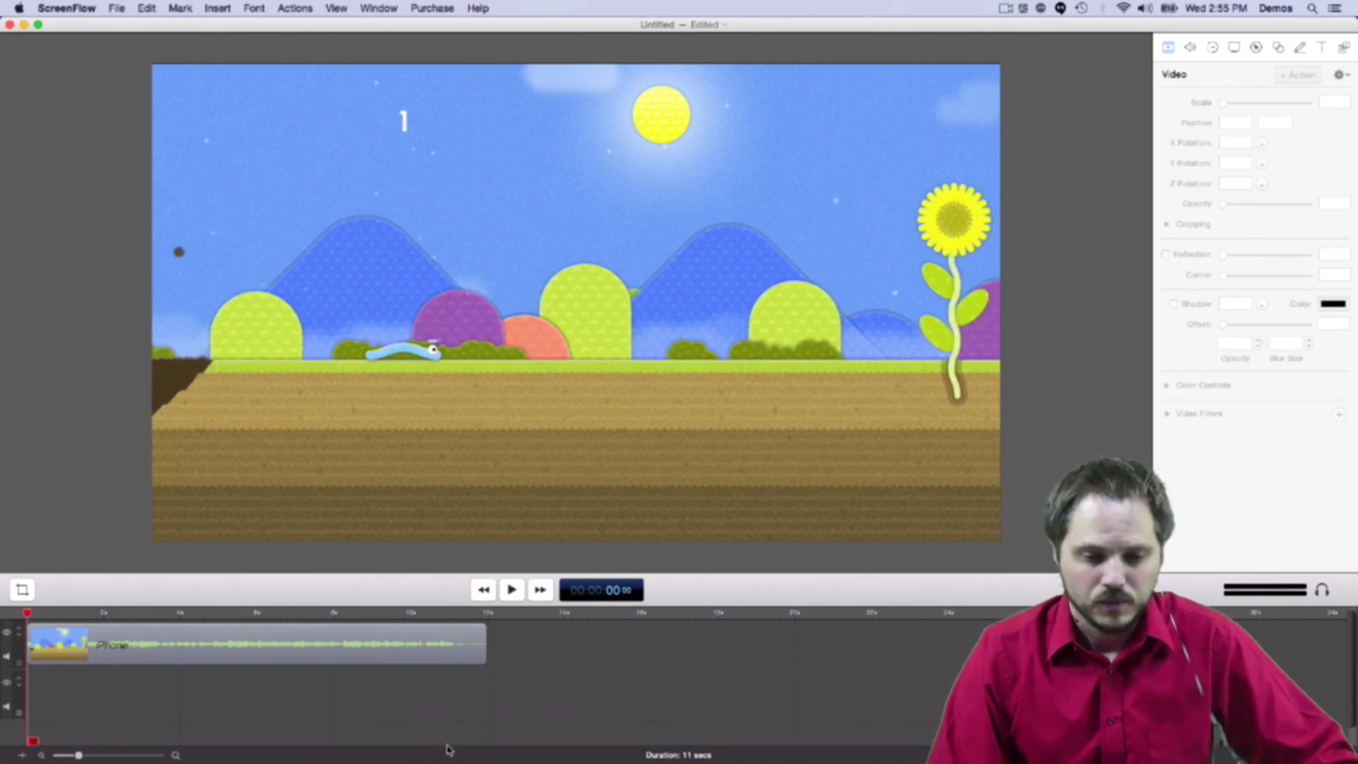
Step: Play the 11-second iPhone clip through to its end with Space
key("space")
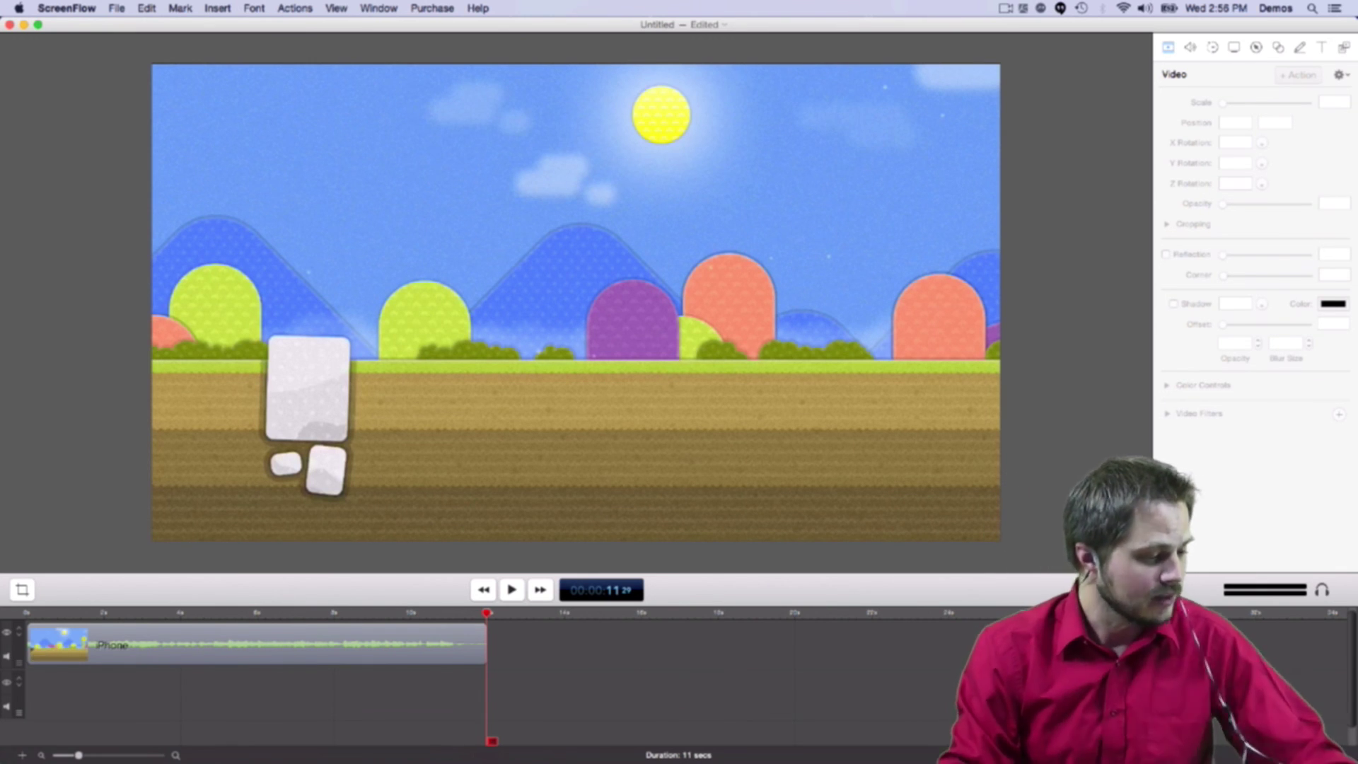
Step: Switch to Chrome with Cmd+Tab, leaving the ScreenFlow editor open behind it
key("super+Tab")
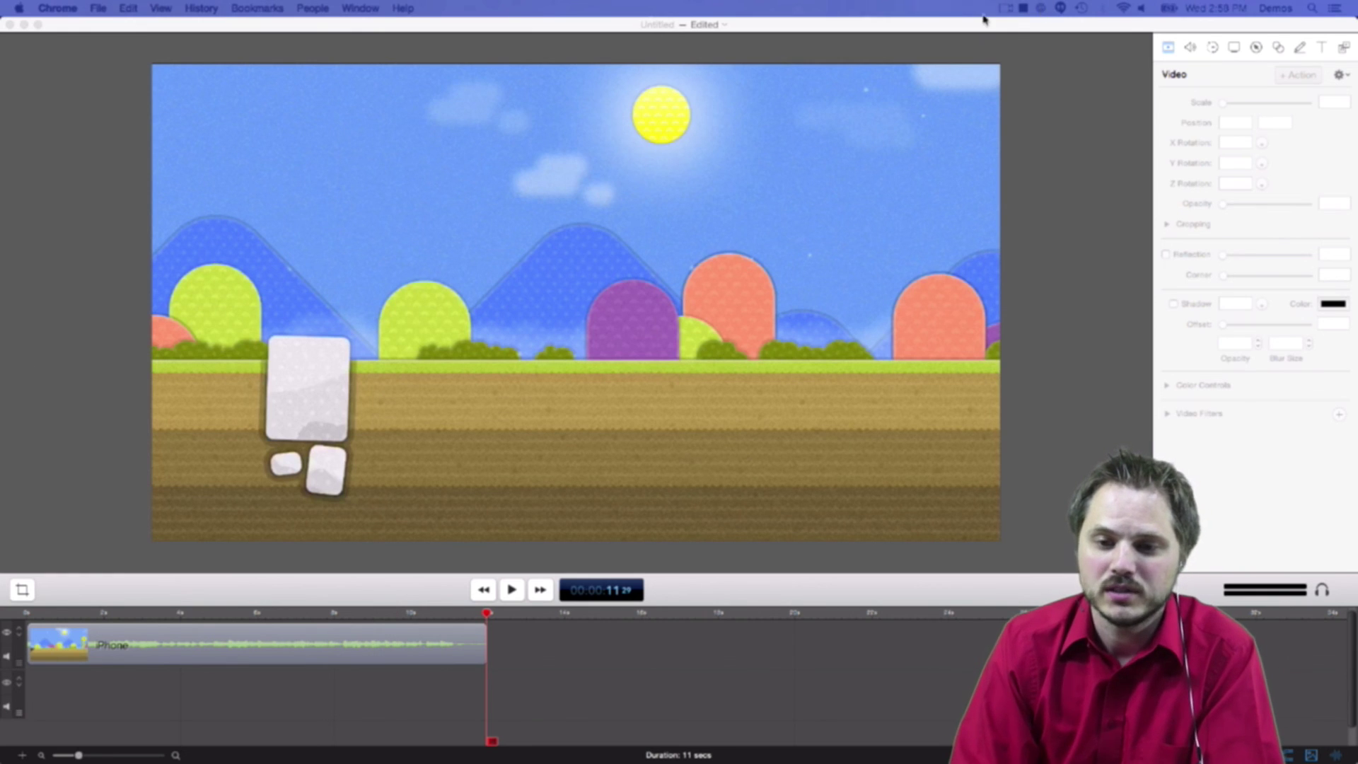
Step: Bring the editor forward and save the Untitled project to the Desktop as 'Pinch Worm'
left_click(1009, 10)
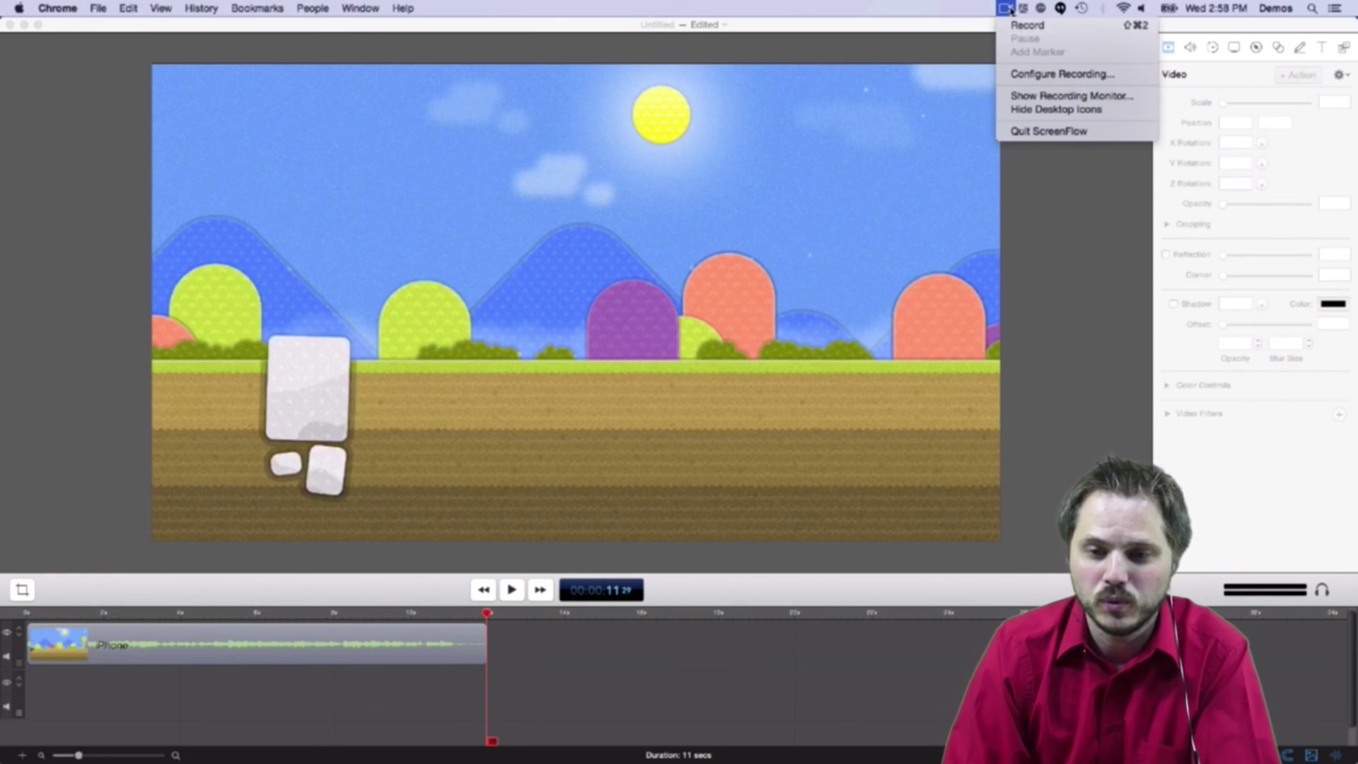
left_click(1036, 99)
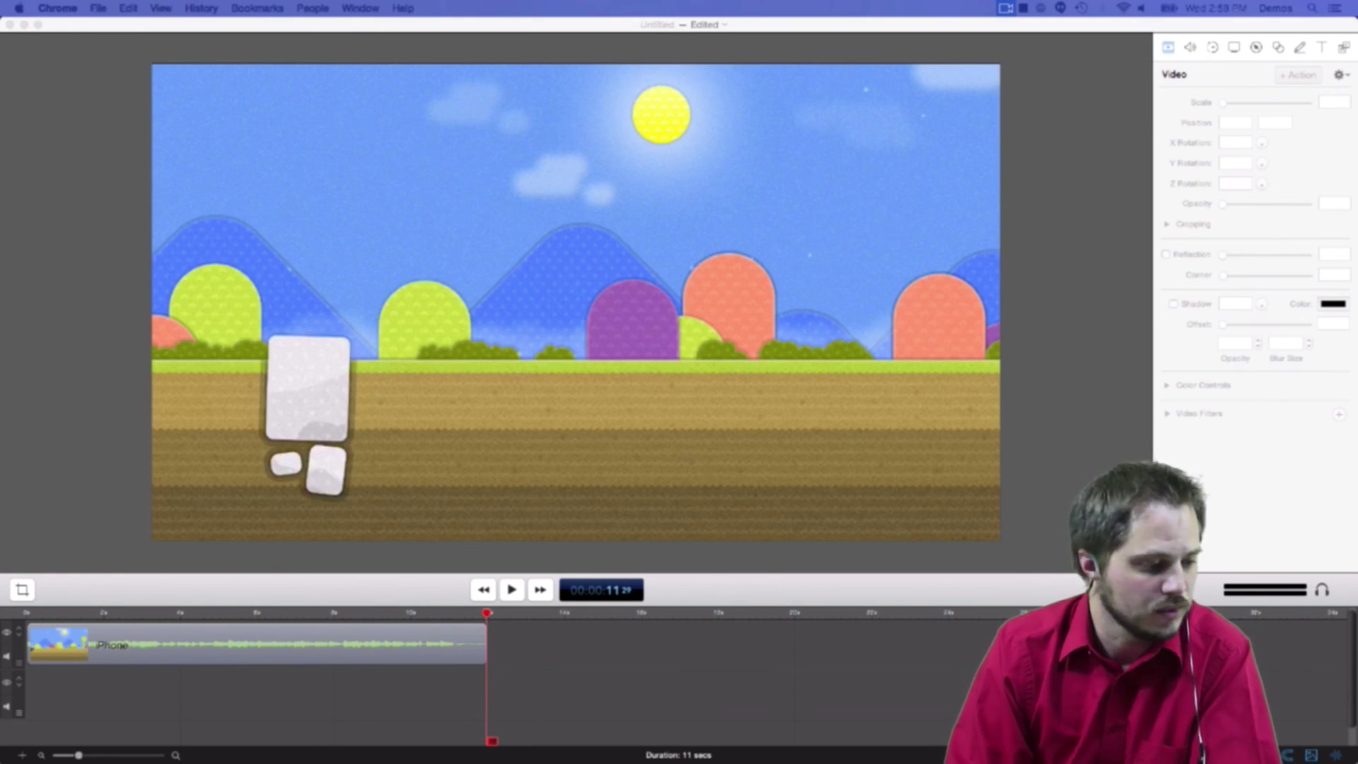
left_click_drag(691, 24, 643, 25)
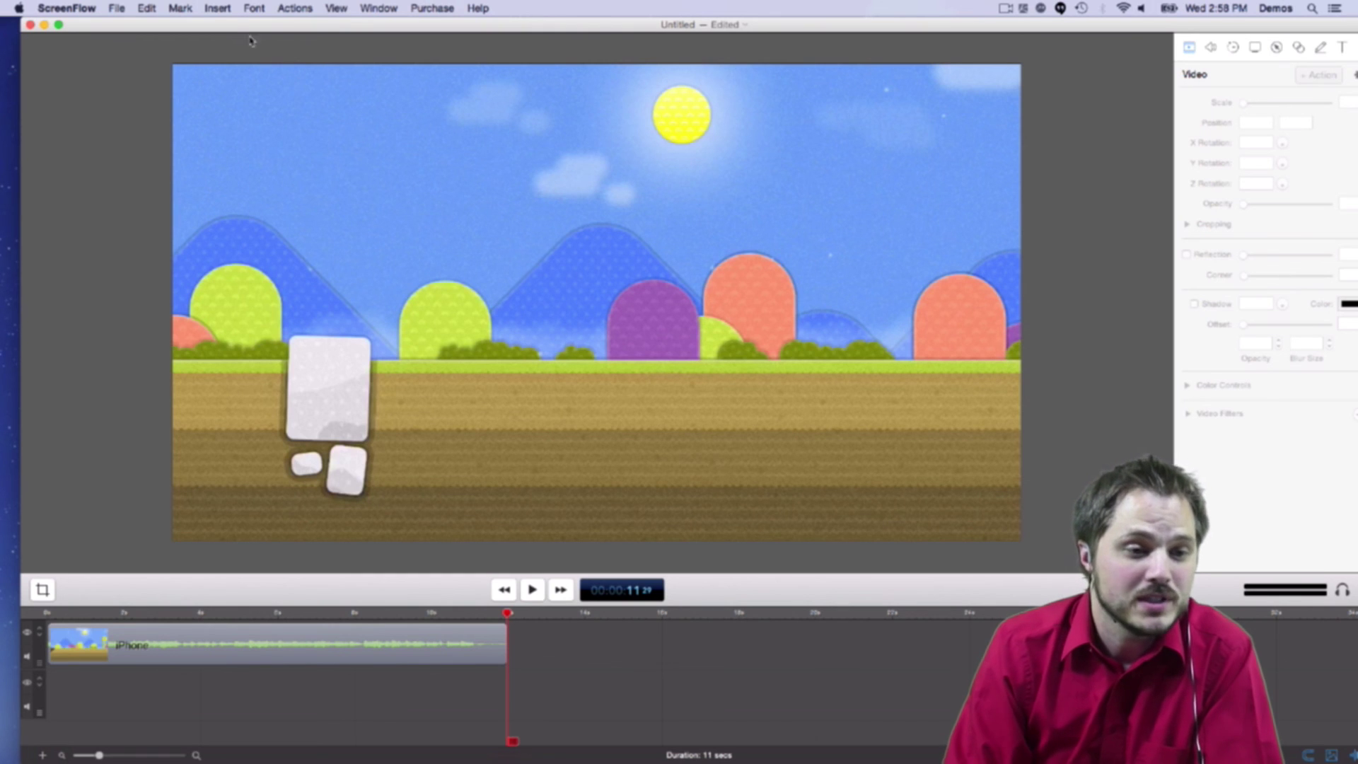
left_click(117, 8)
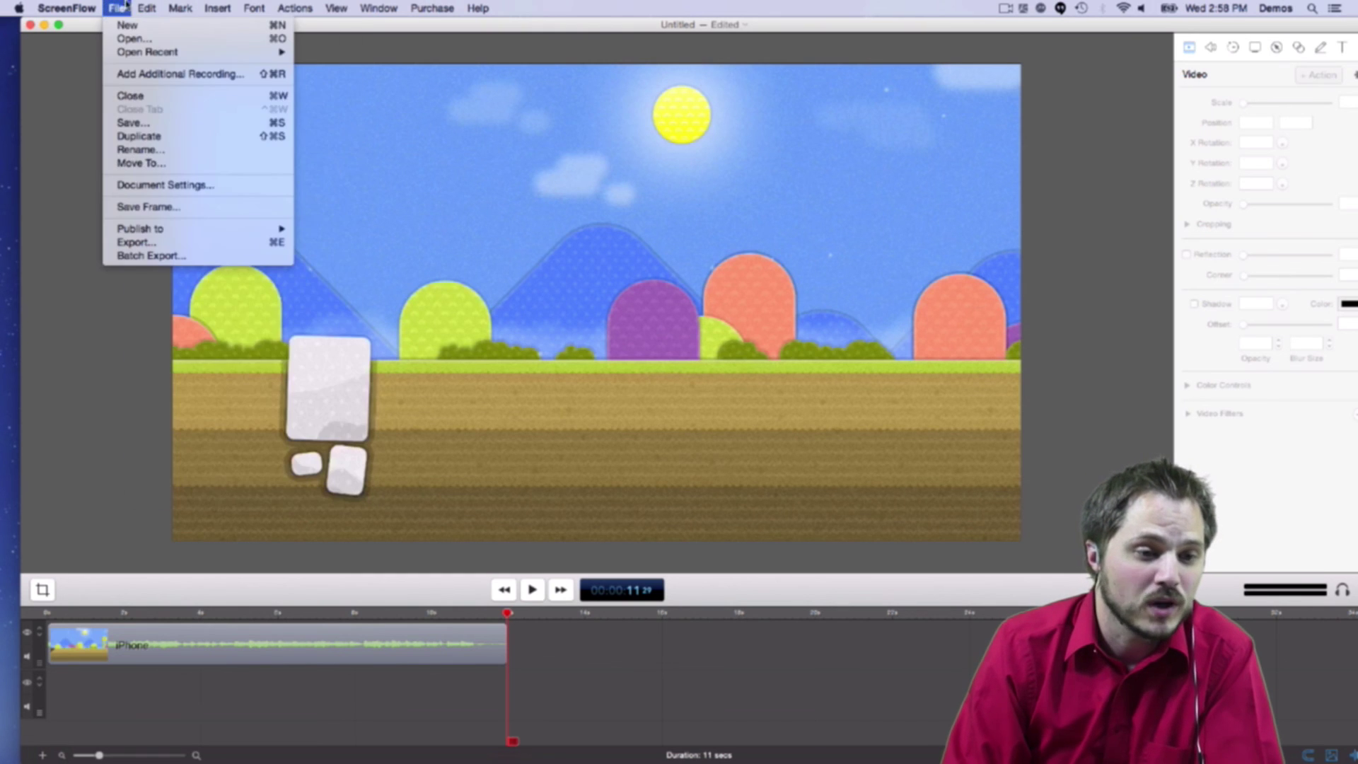
left_click(160, 131)
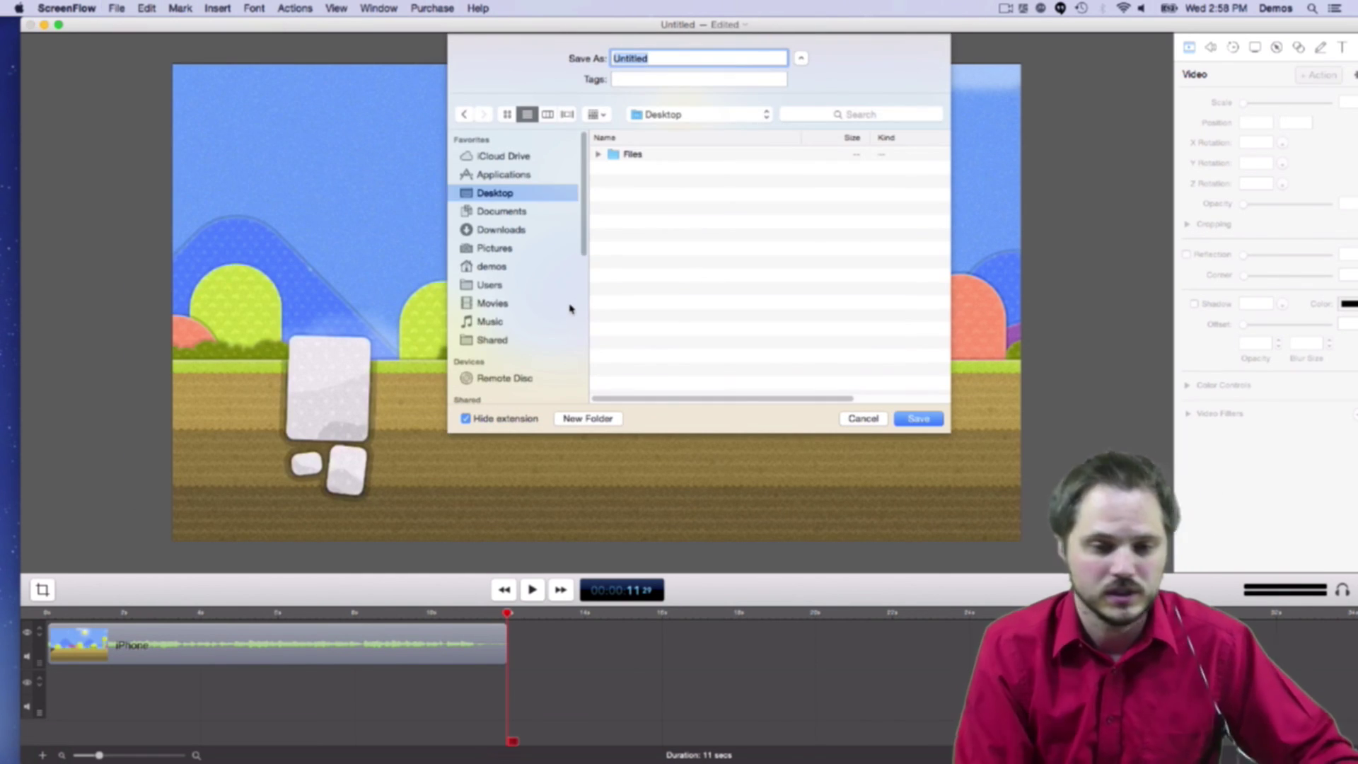
key("BackSpace")
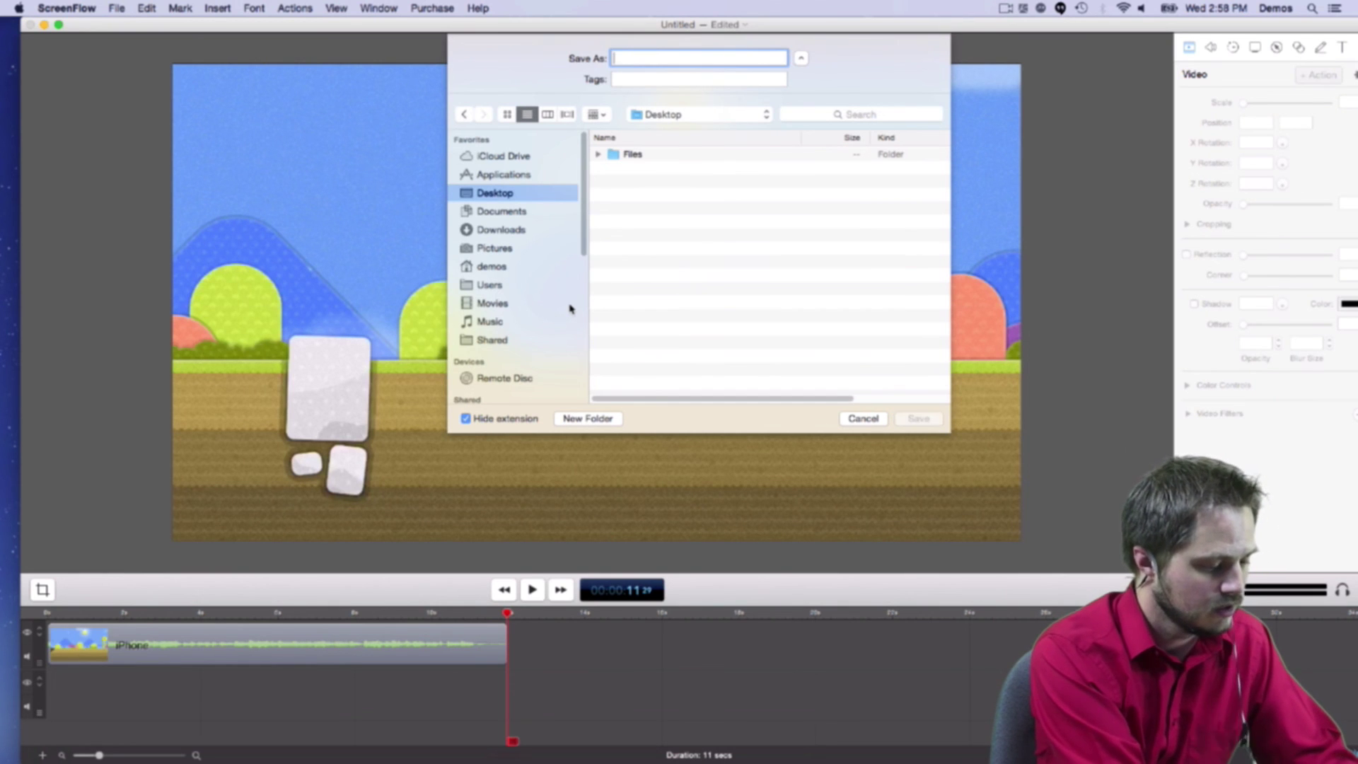
type("Pinch Wor")
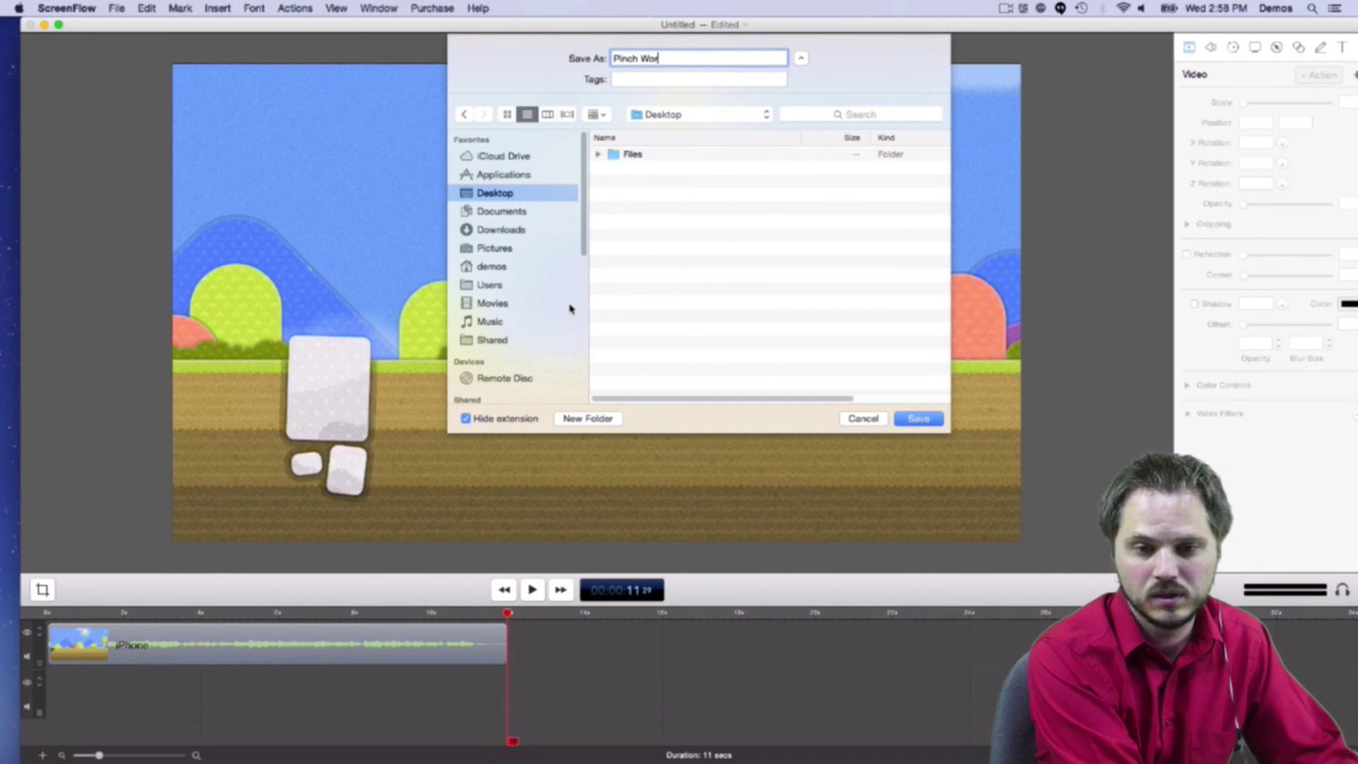
type("m")
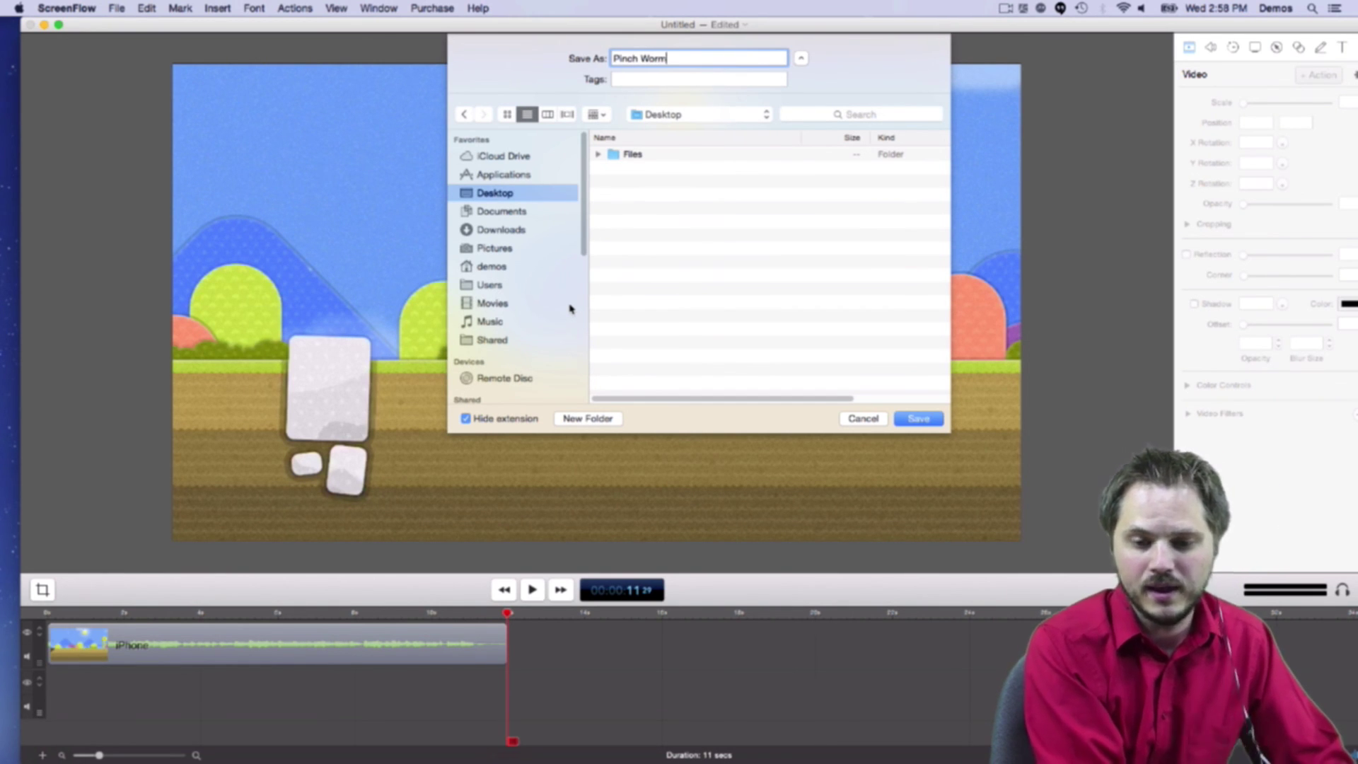
key("Return")
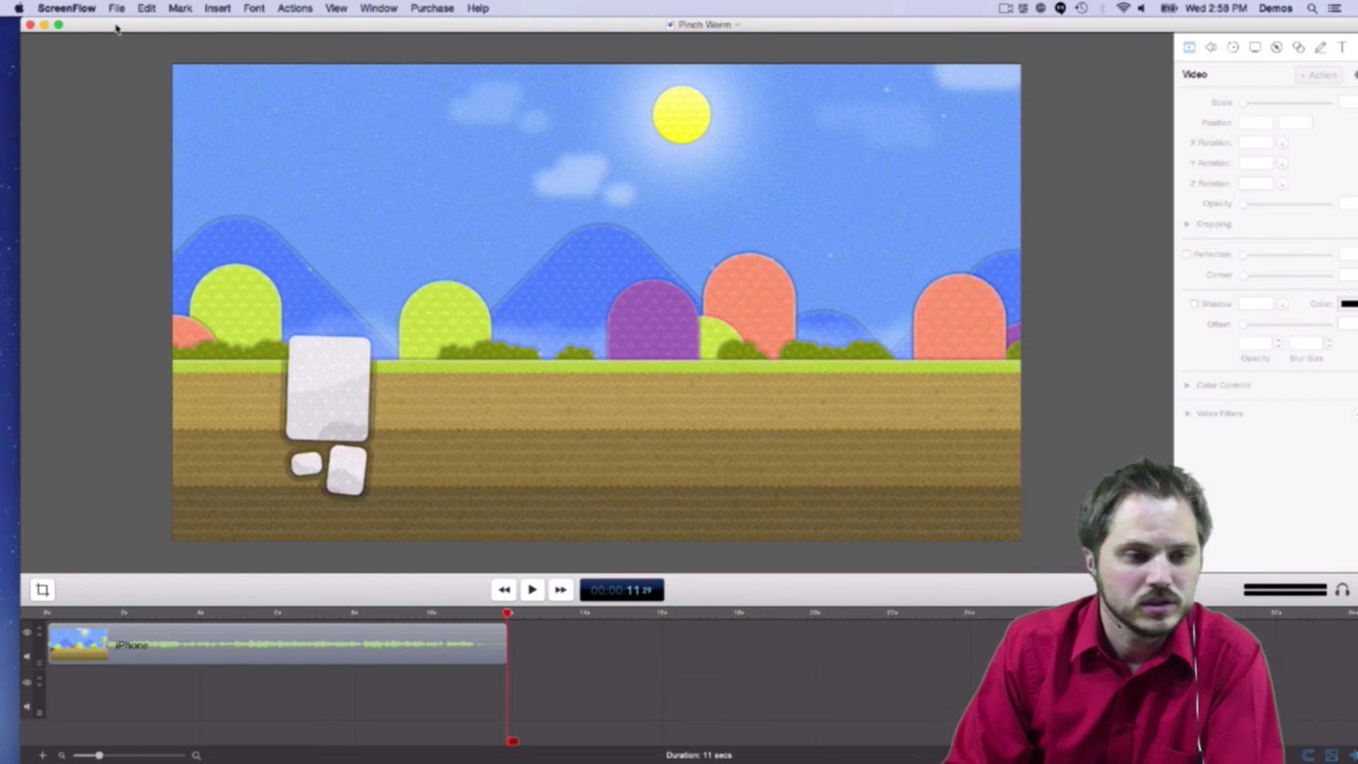
Step: Create a new empty 1080p HD document from the Welcome window and enlarge its timeline area
left_click(43, 25)
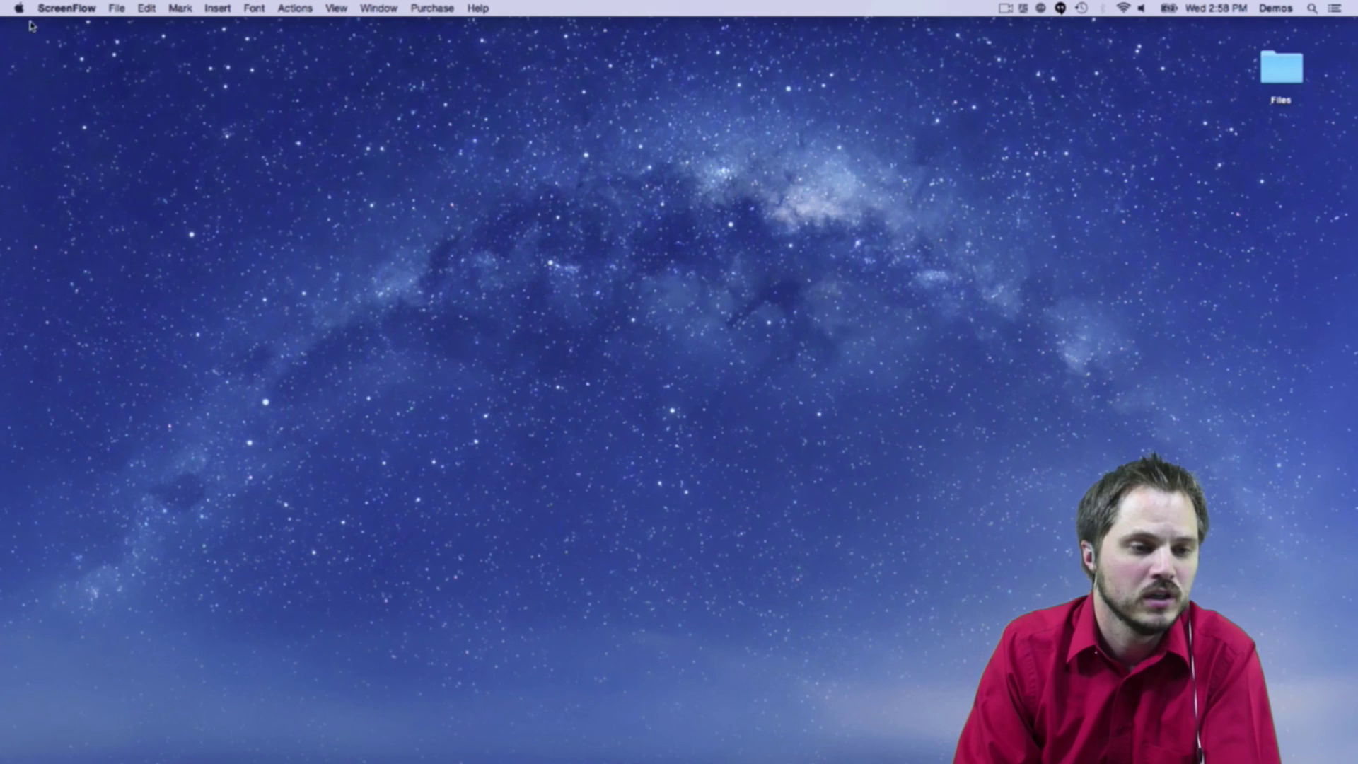
left_click(117, 8)
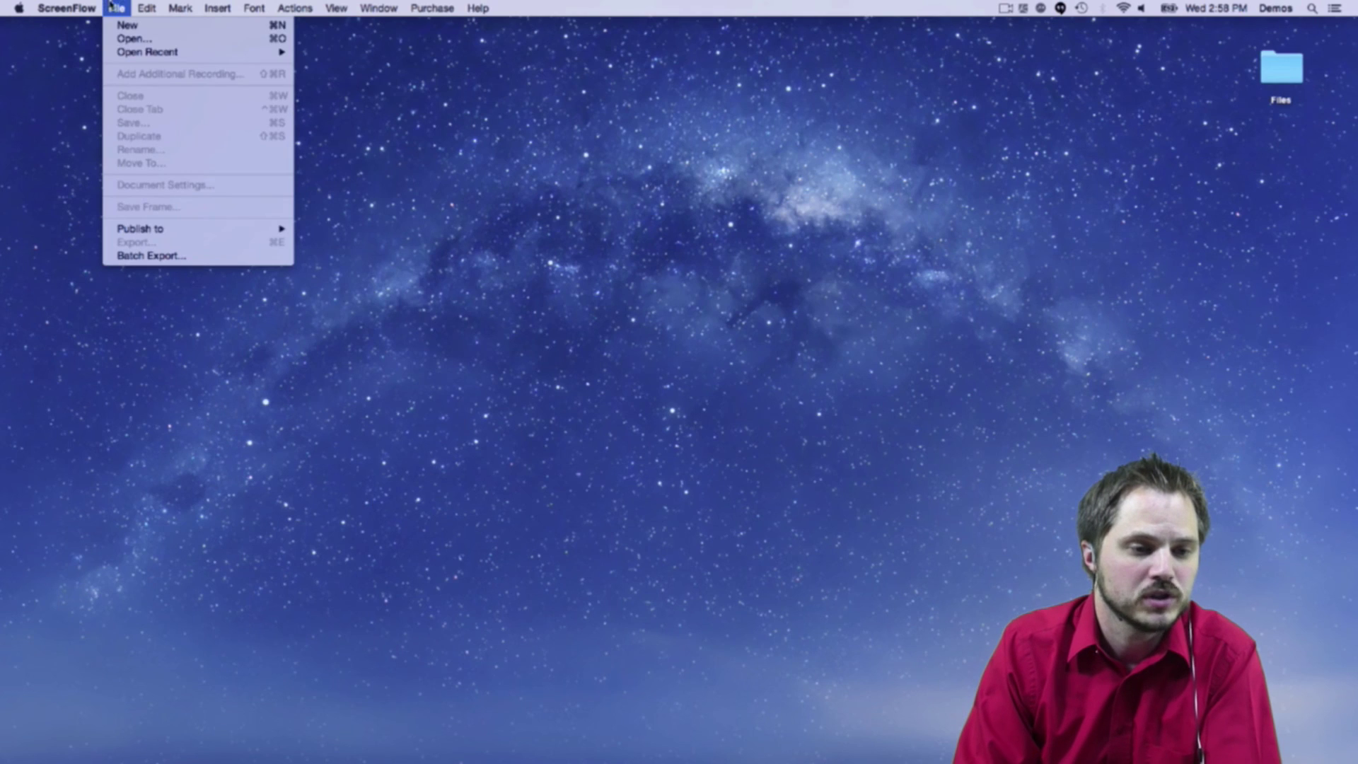
left_click(225, 39)
left_click(518, 226)
left_click(510, 210)
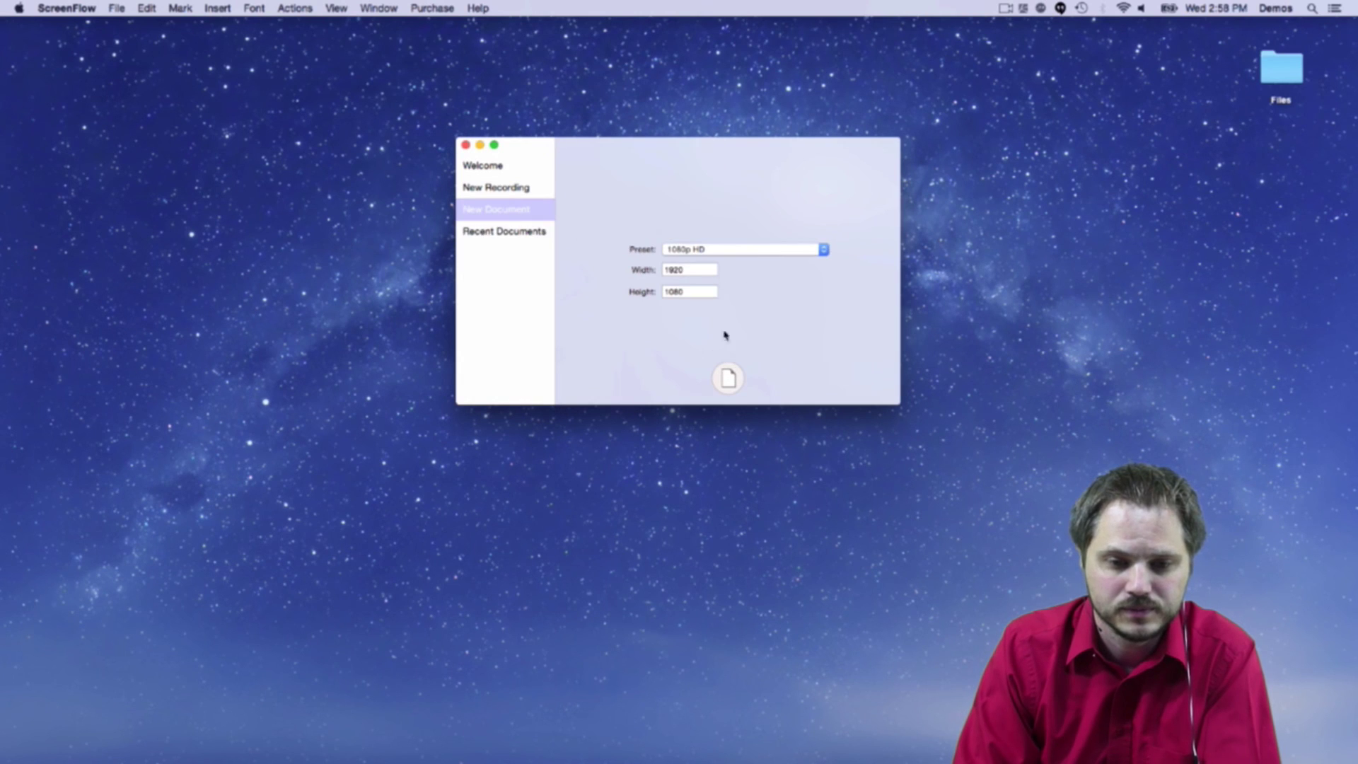
left_click(729, 378)
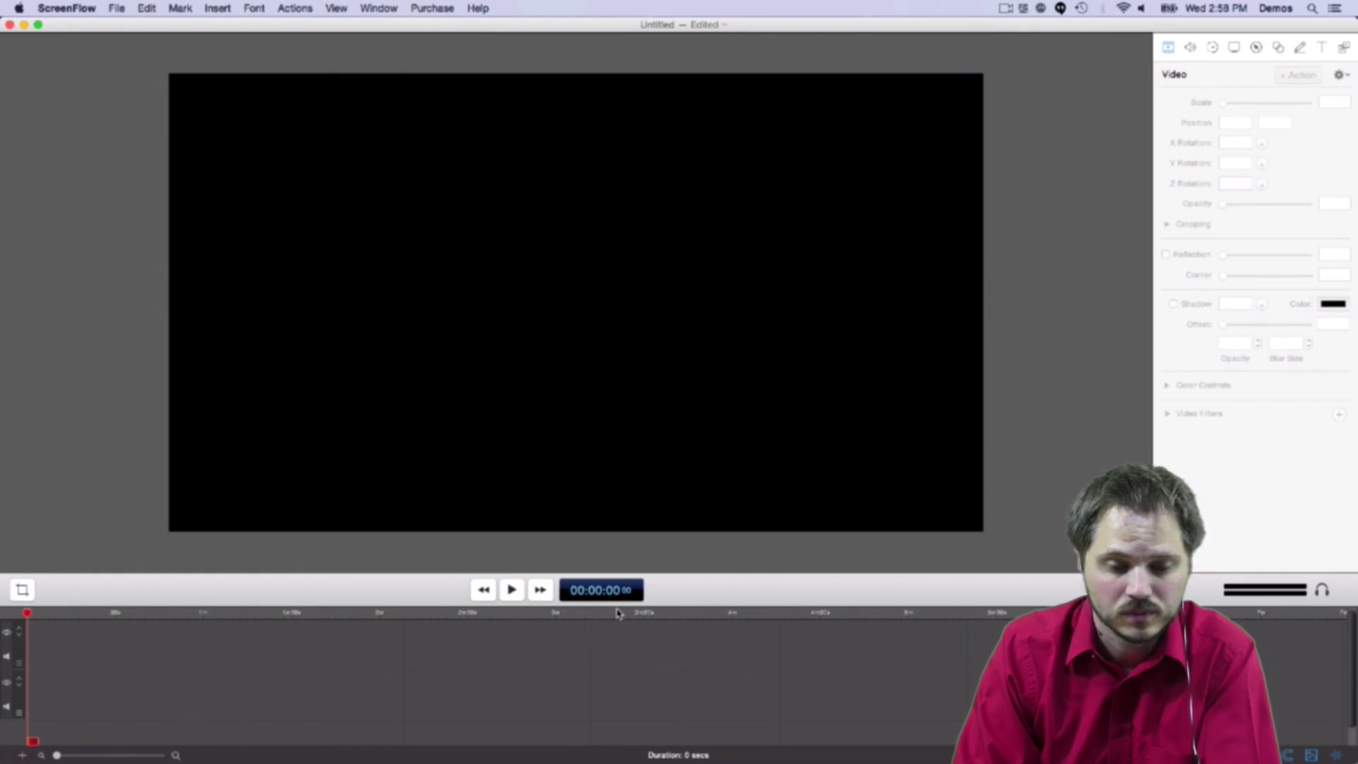
left_click_drag(617, 612, 624, 488)
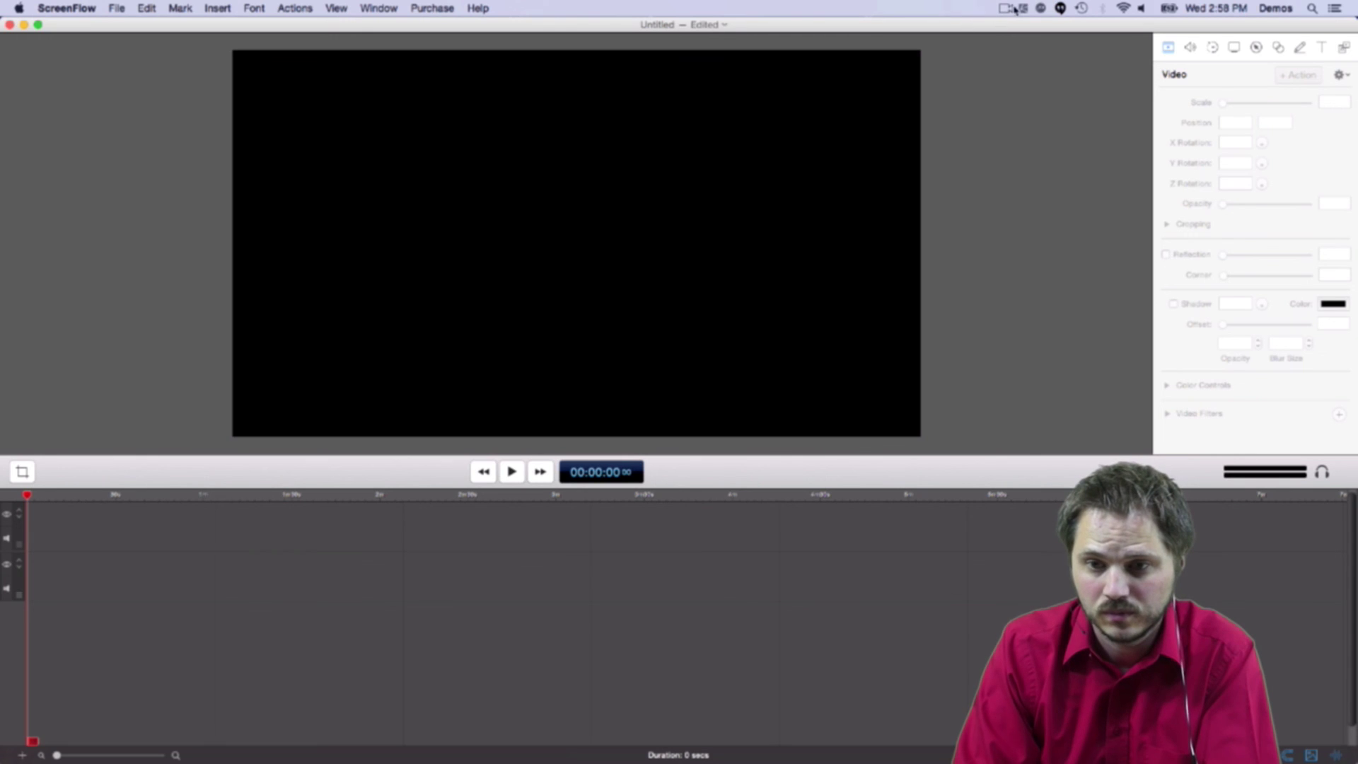
Step: Import big_buck_bunny_1080p_h264.mov from the Files folder into the Media Library
left_click(1344, 47)
left_click(1162, 73)
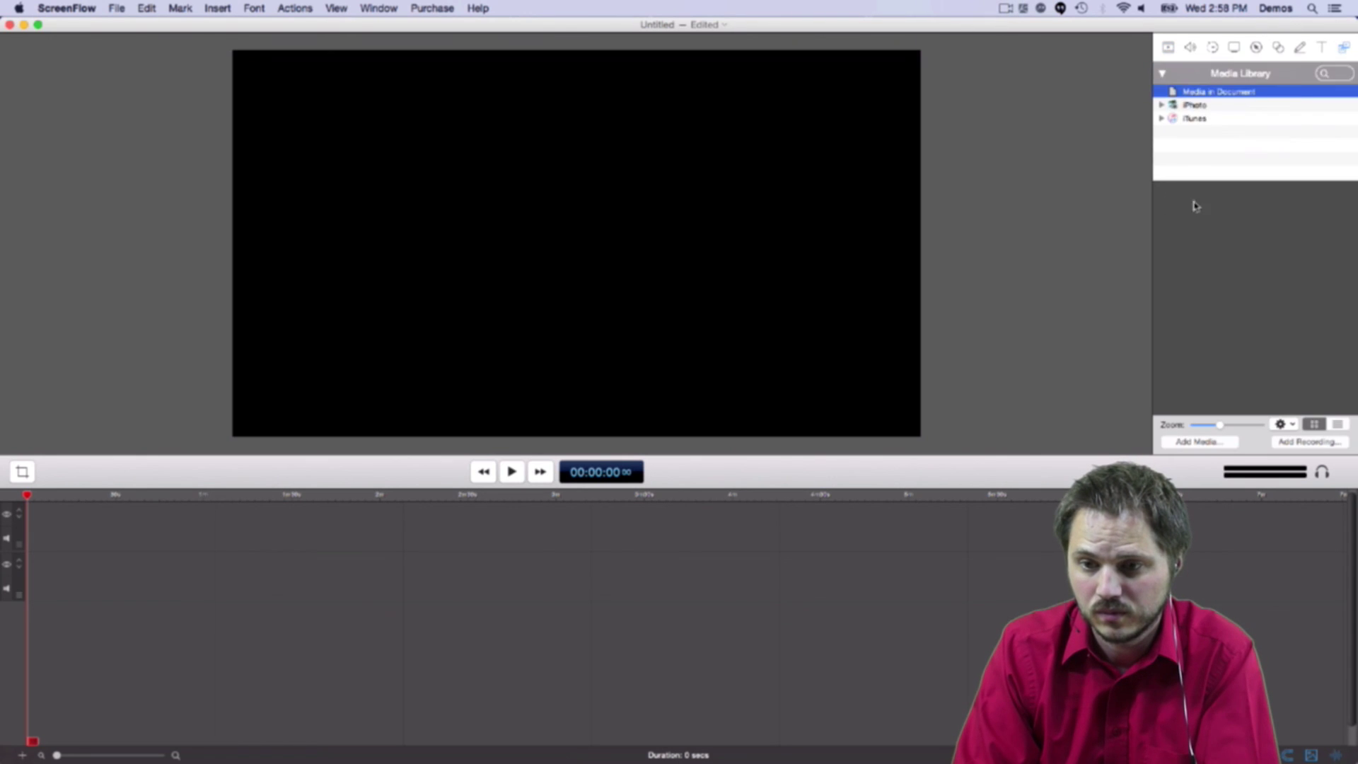
left_click(1162, 73)
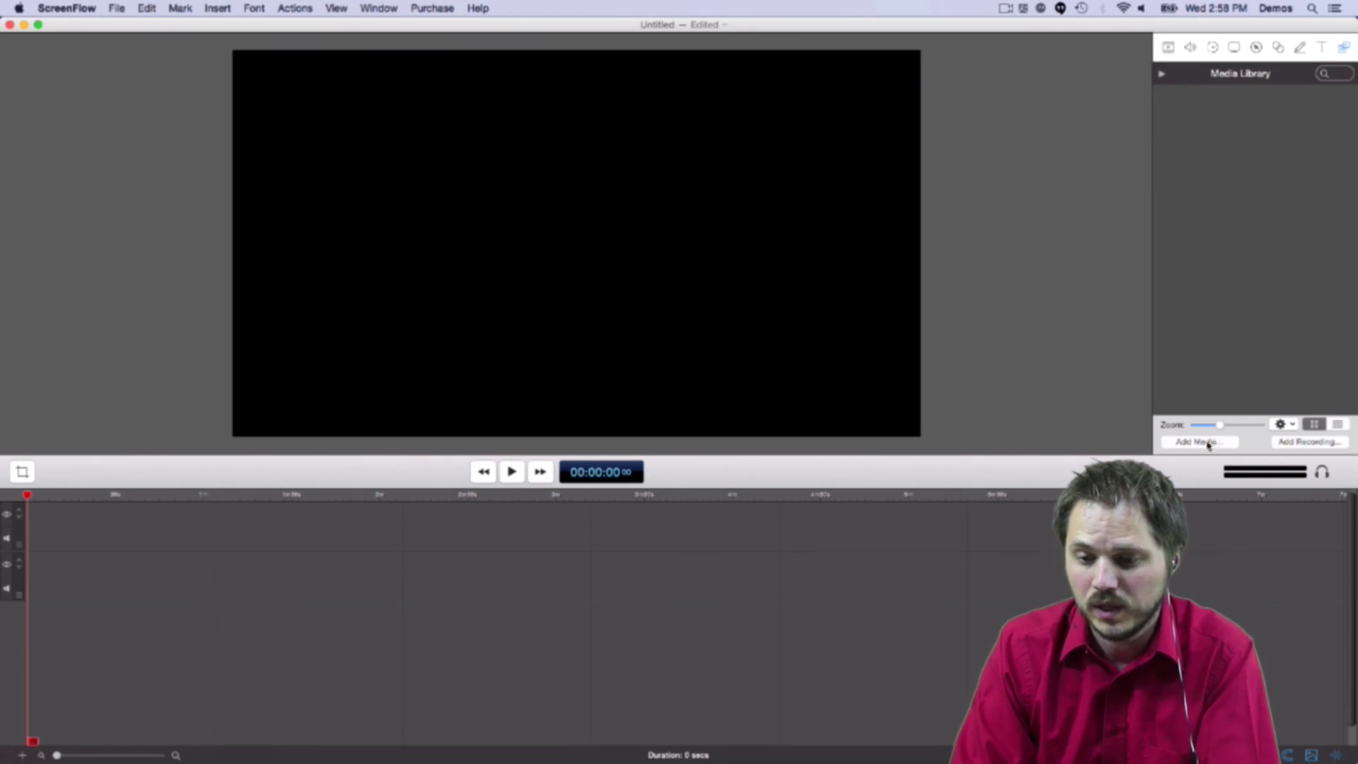
left_click(1212, 445)
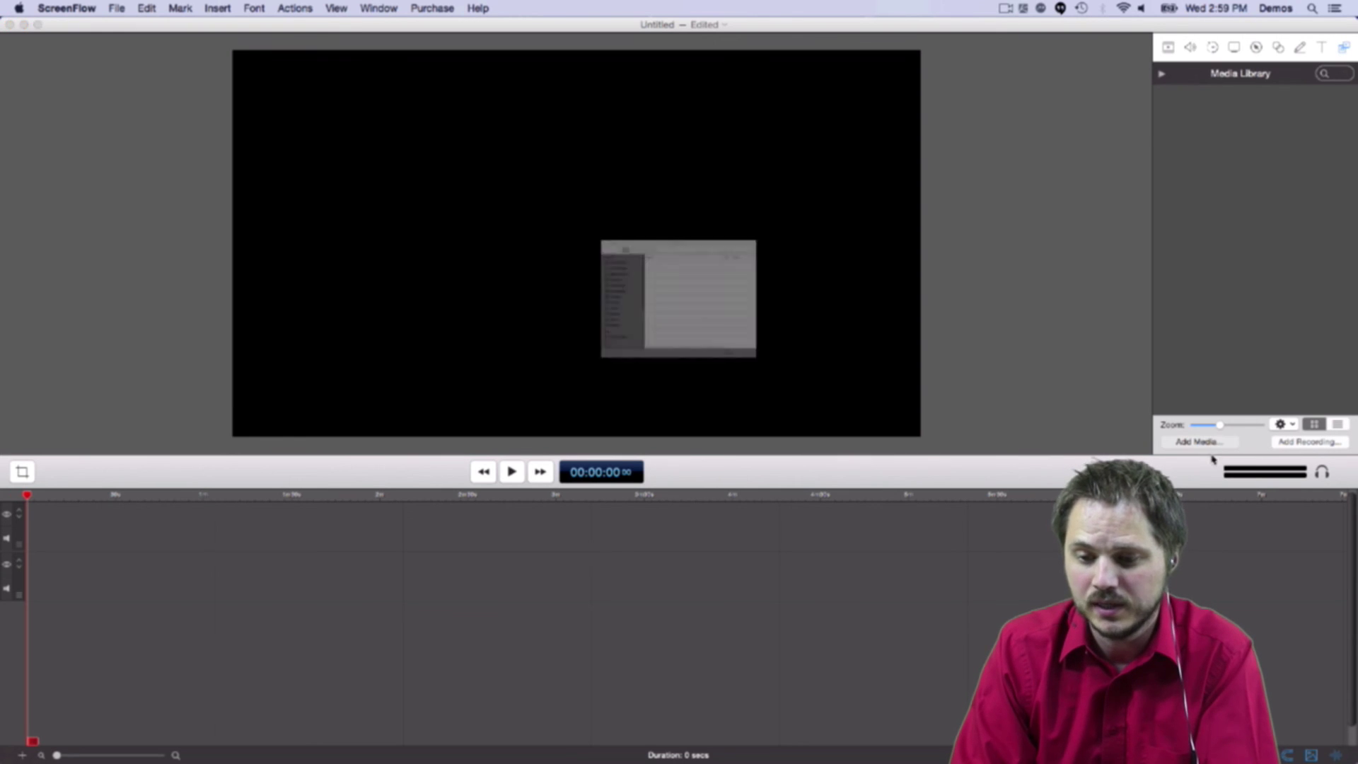
left_click(612, 193)
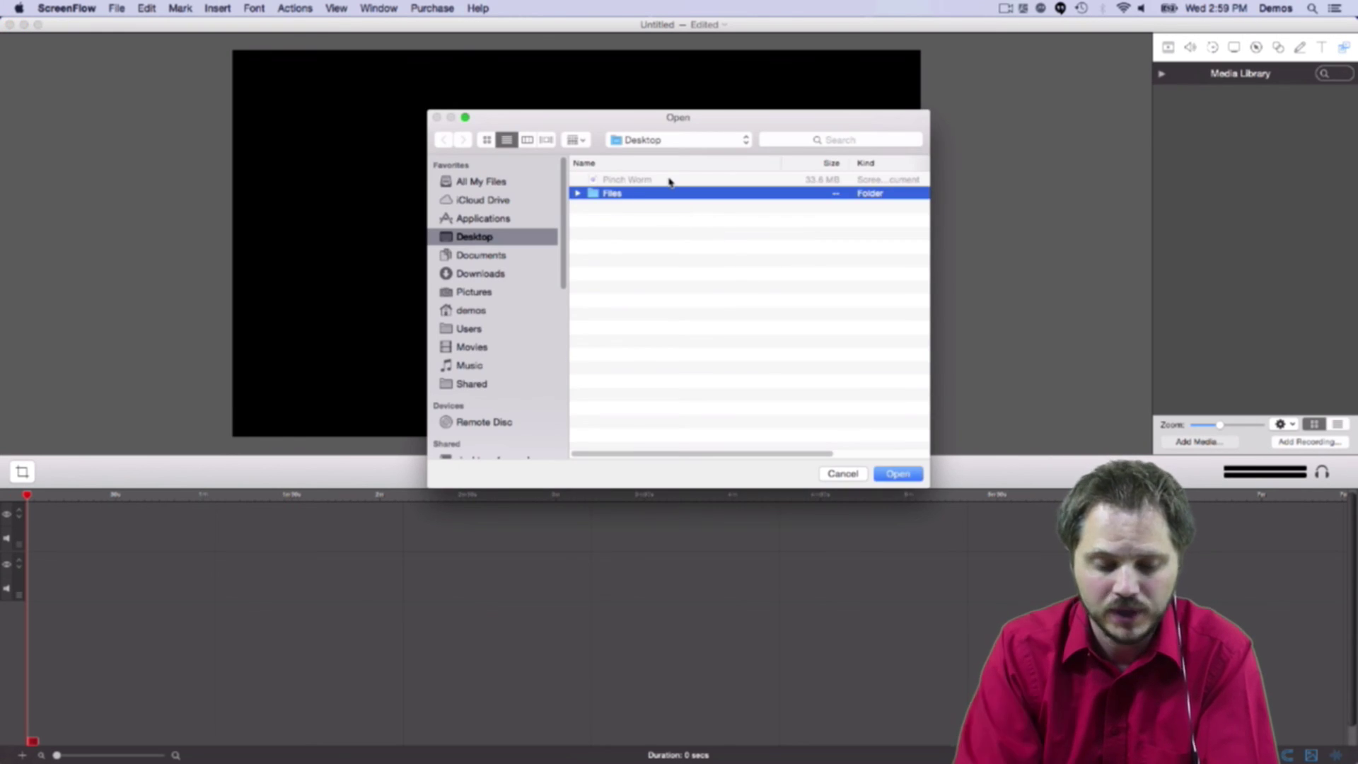
key("Right")
left_click(668, 209)
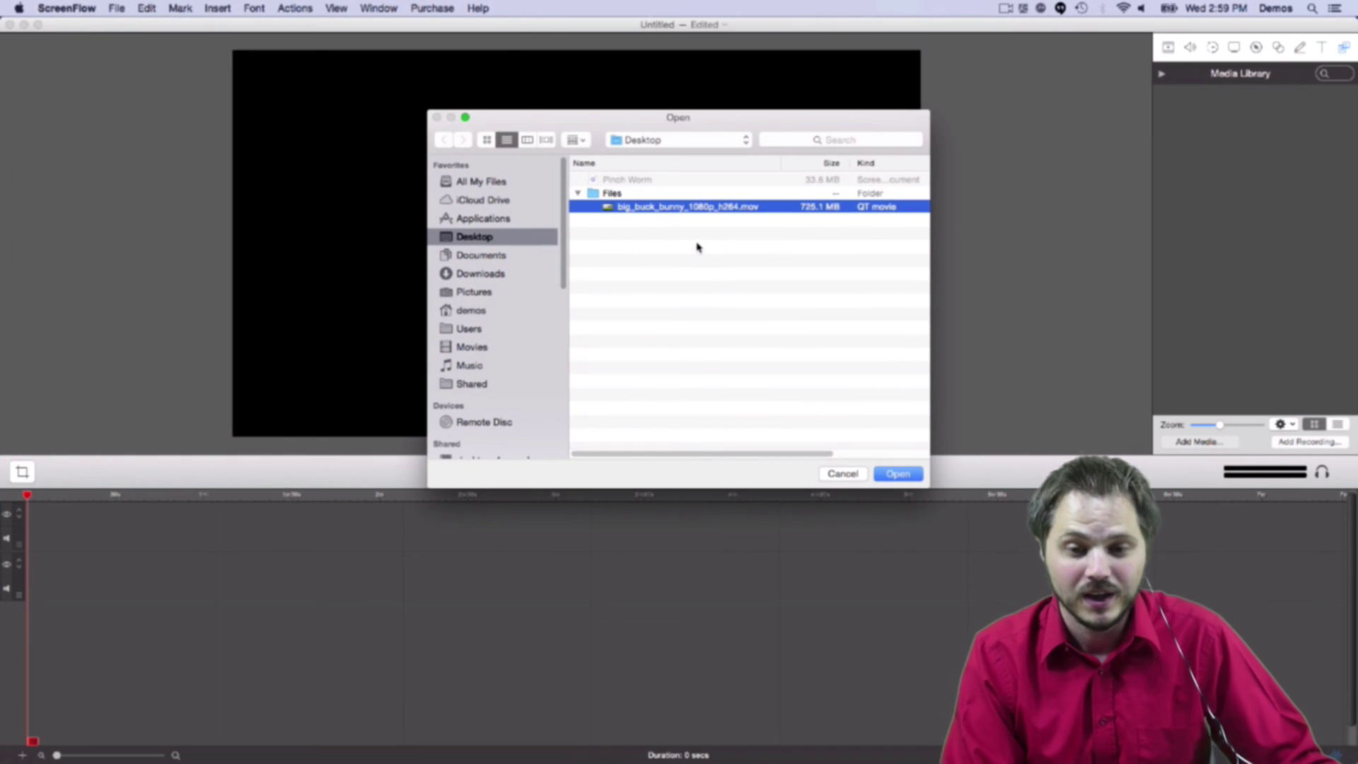
left_click(886, 473)
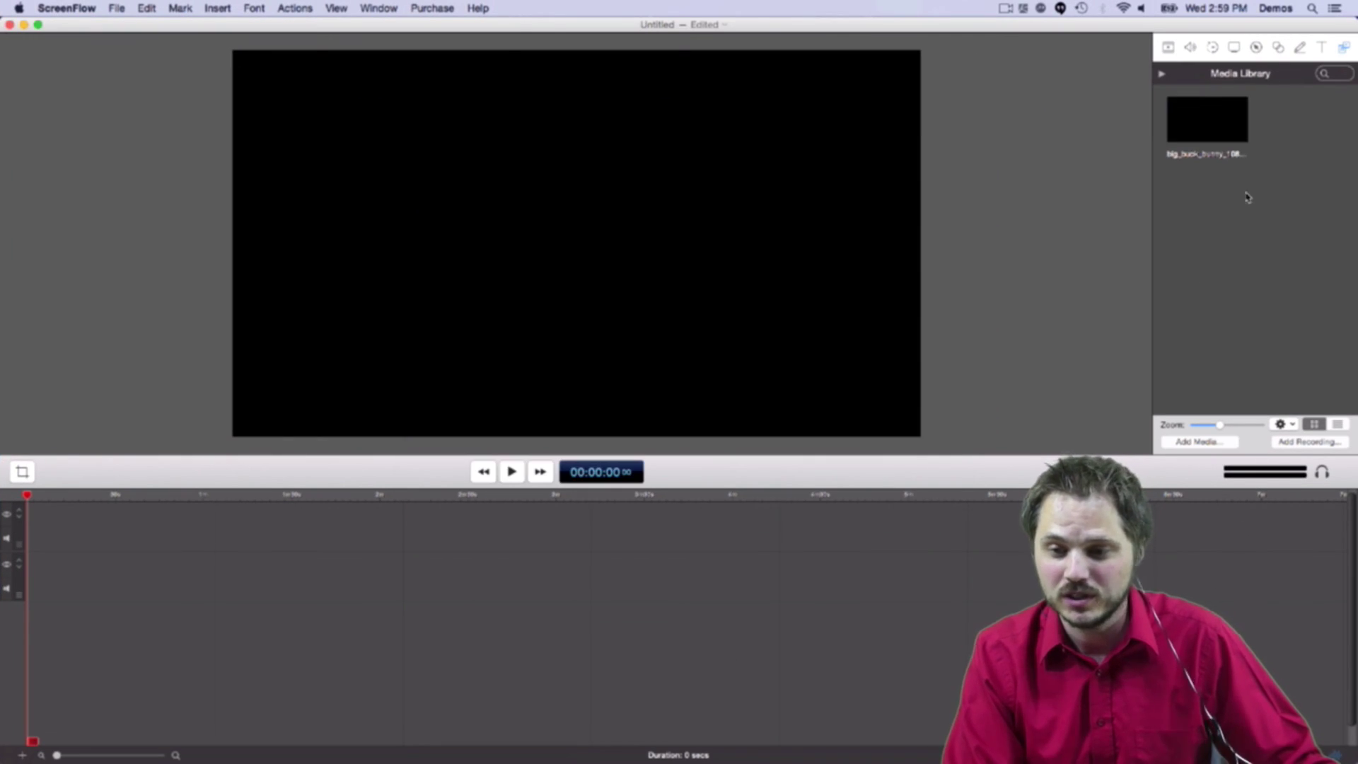
Step: Drag the imported movie onto the timeline as a 9 min 56 s clip
left_click(1222, 113)
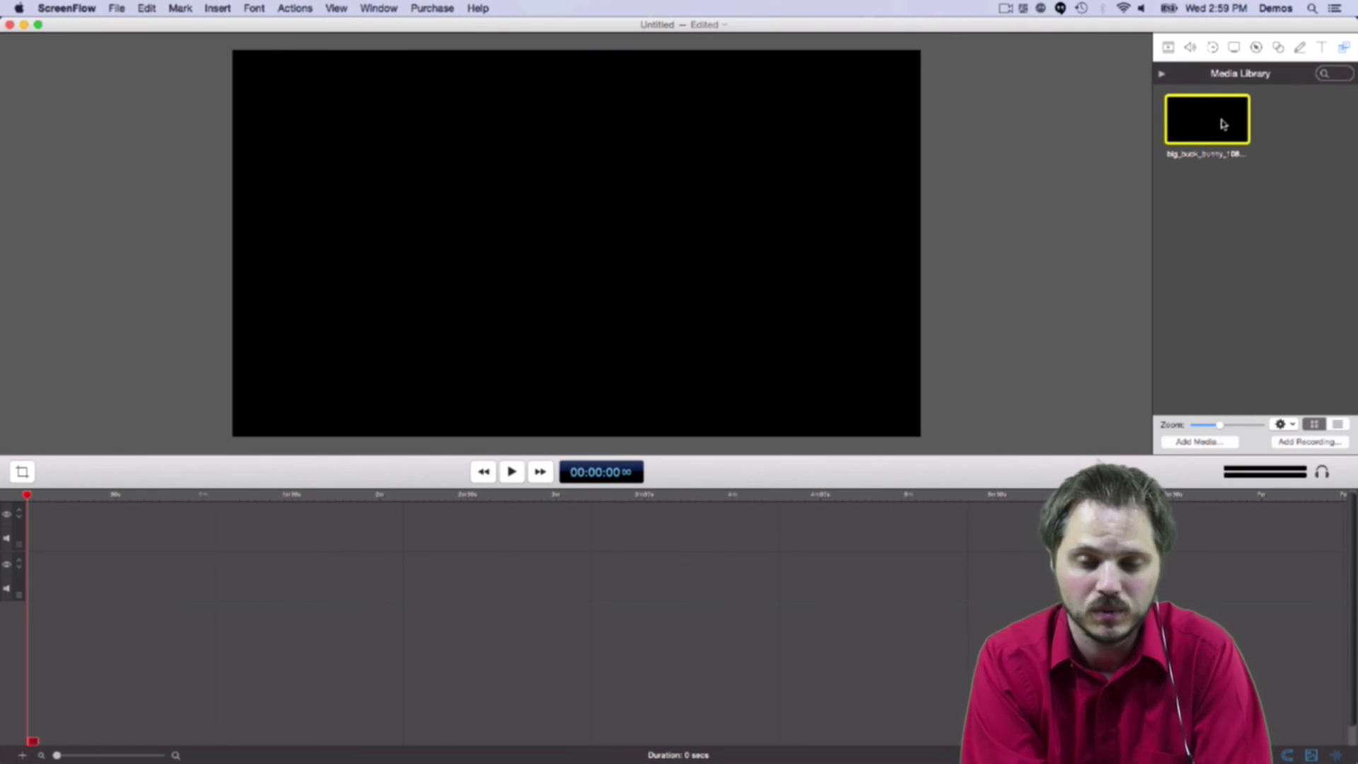
left_click_drag(1223, 124, 12, 526)
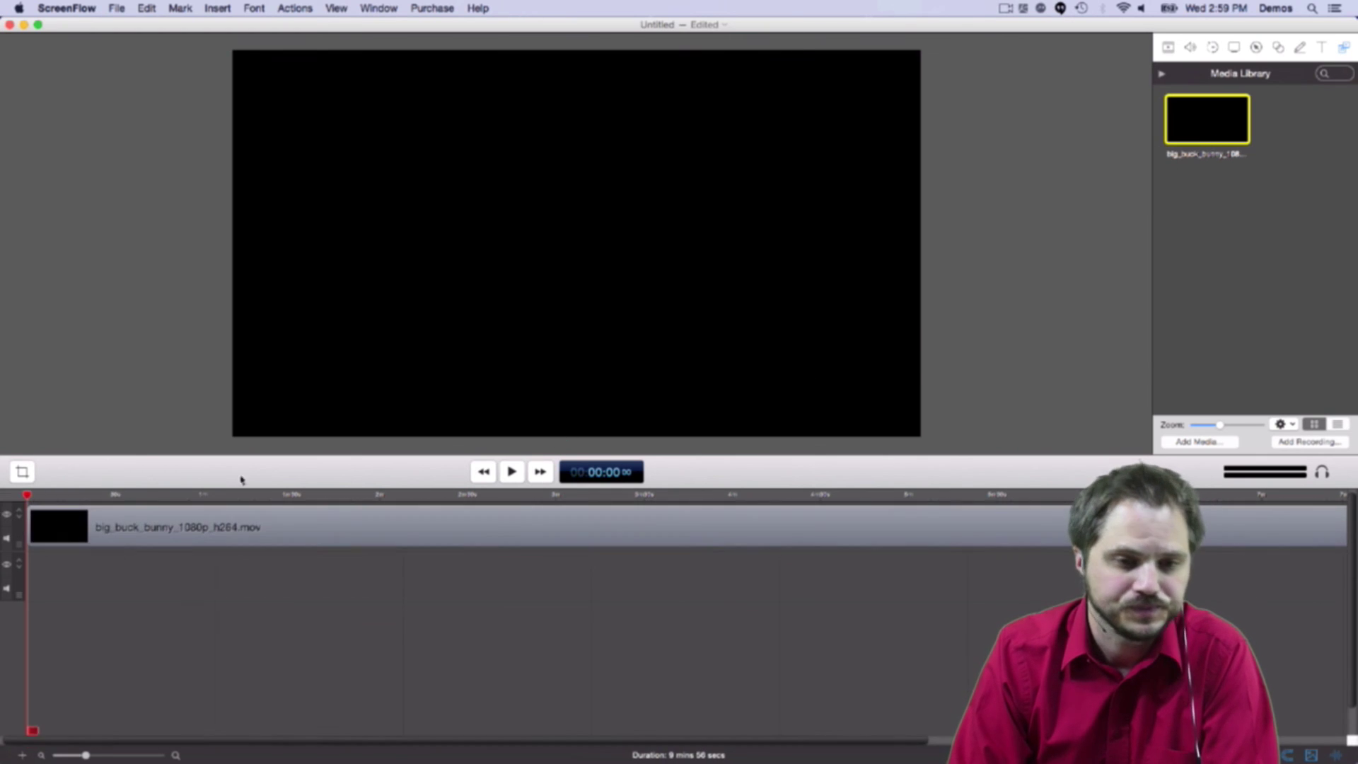
left_click(340, 7)
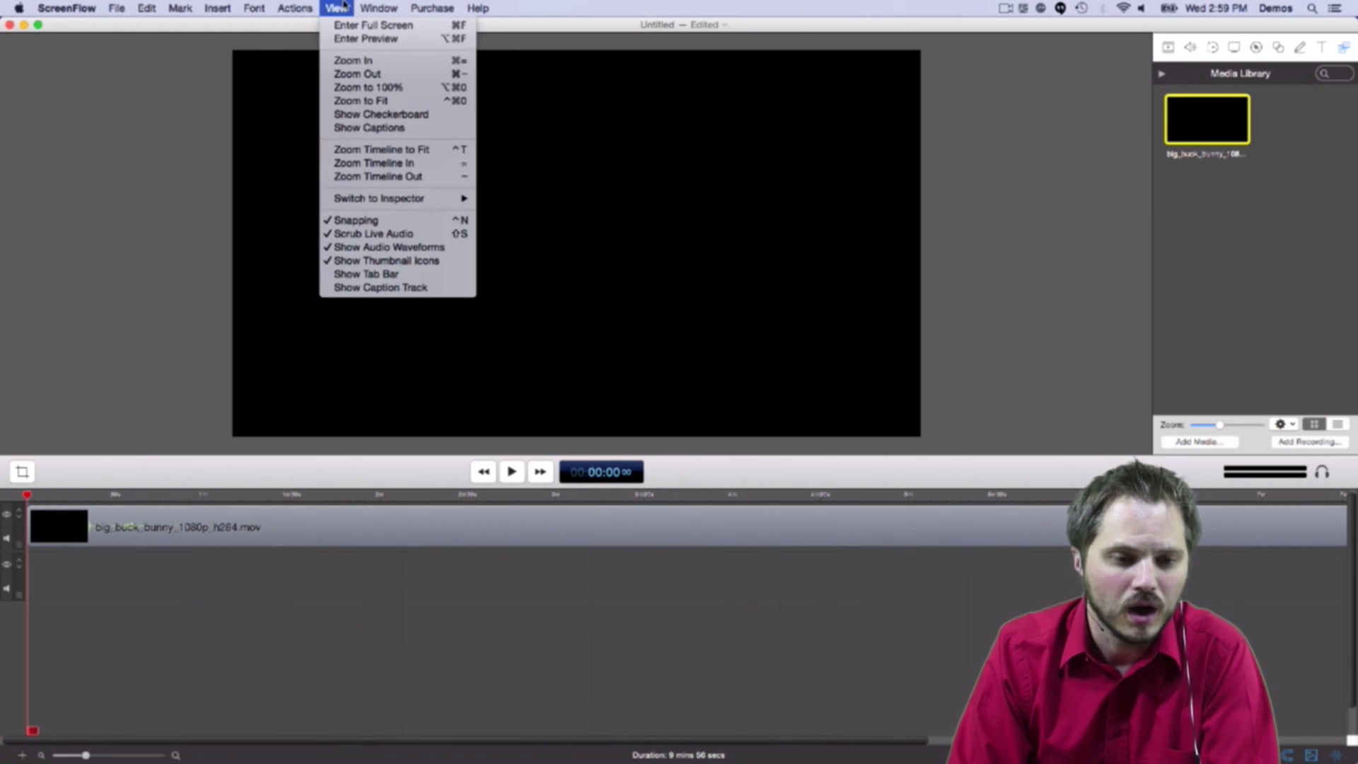
Step: Turn on Scrub Live Audio, scrub to about 1:53, and zoom the timeline to fit the clip
left_click(373, 233)
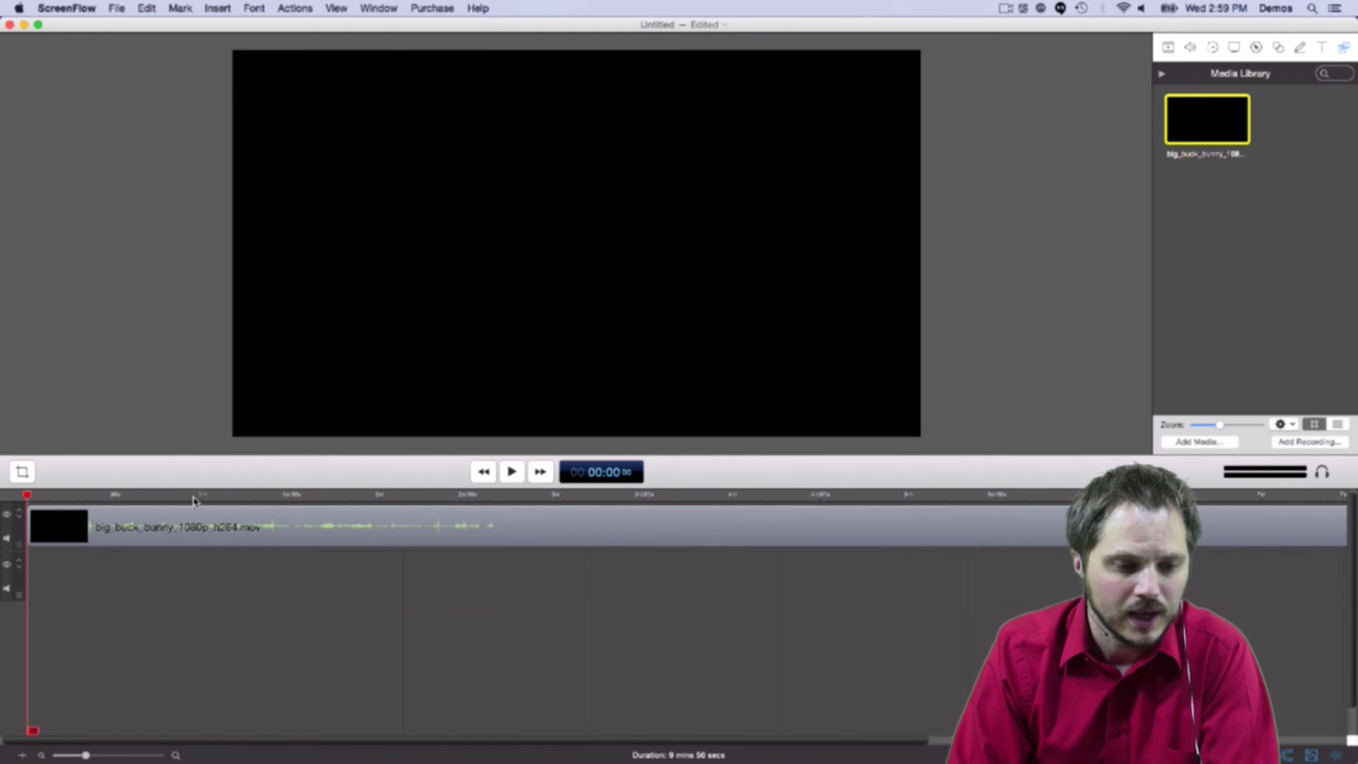
left_click_drag(193, 500, 360, 498)
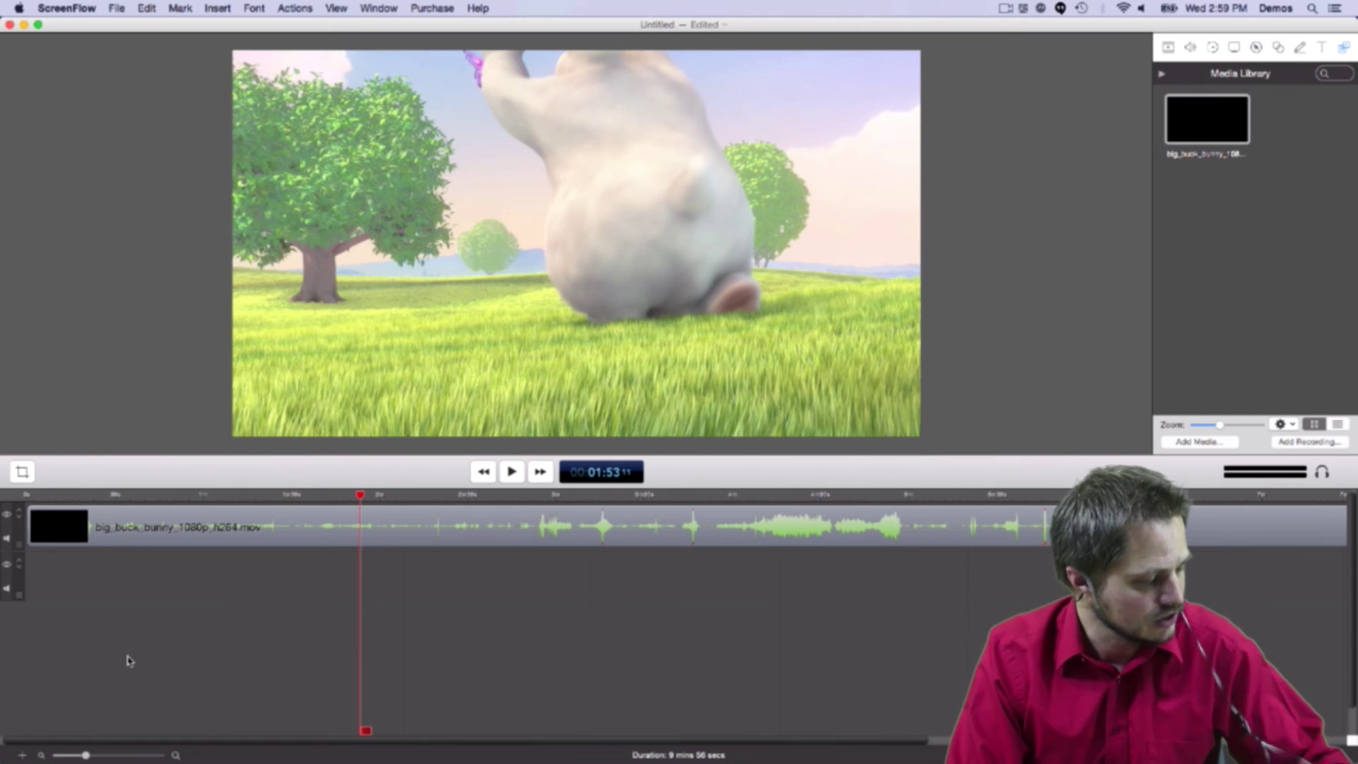
key("super+minus")
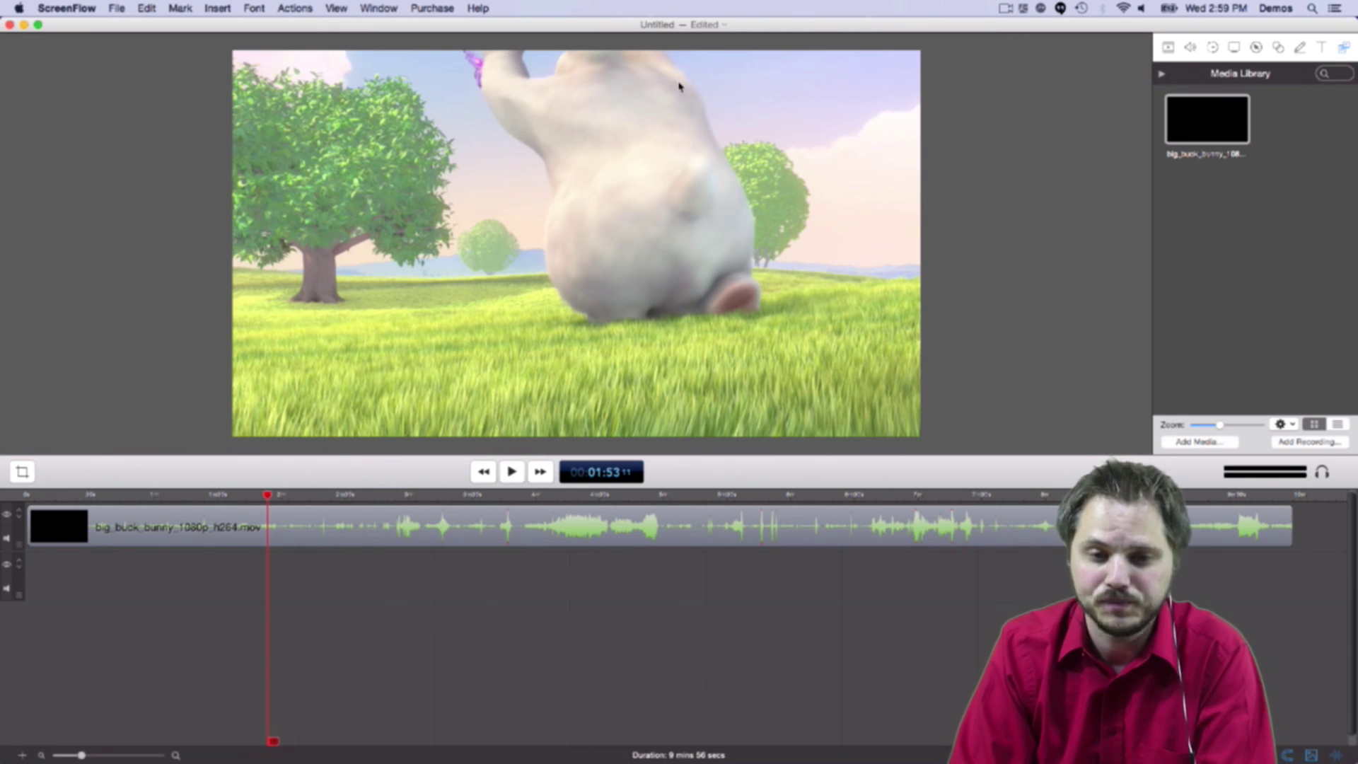
Step: Select the bunny clip and show its Audio properties, expanding then collapsing the Audio Mix section
left_click(1169, 47)
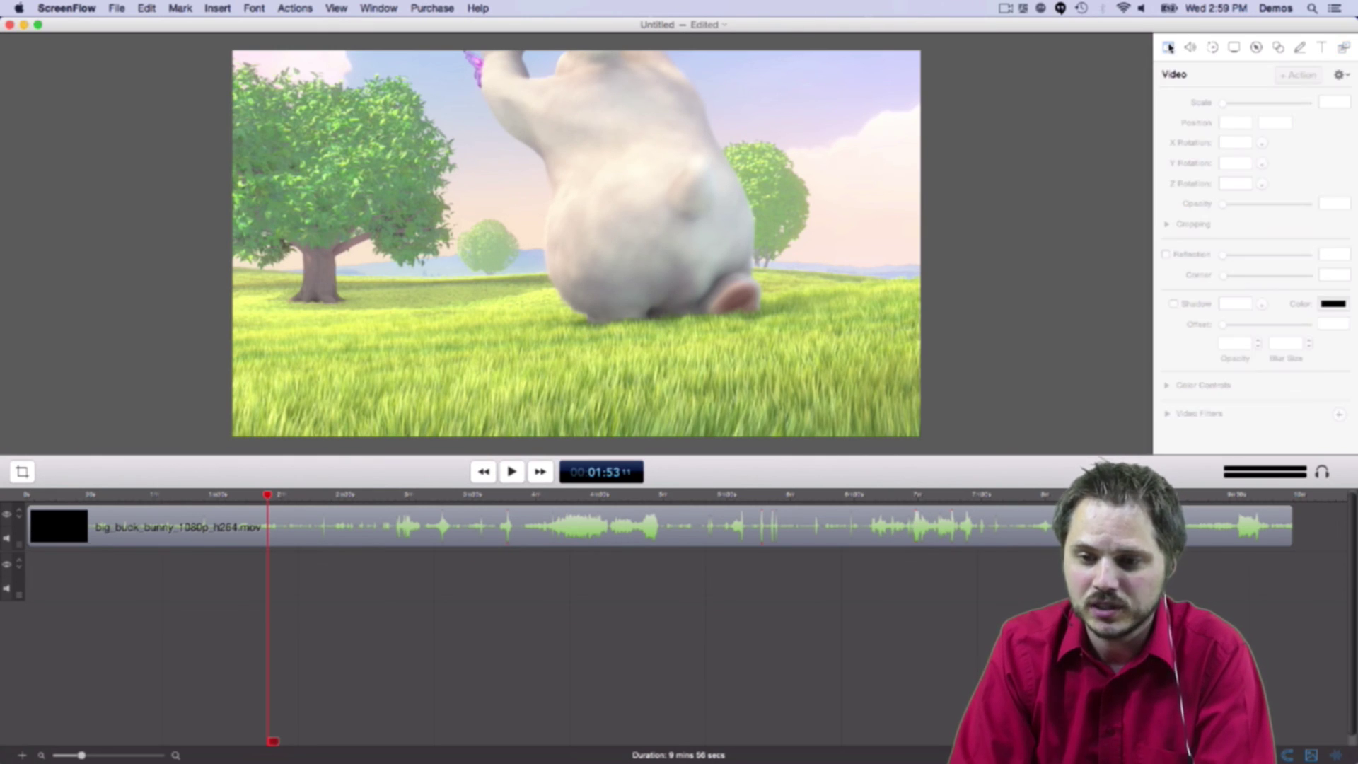
left_click(901, 526)
left_click(1190, 49)
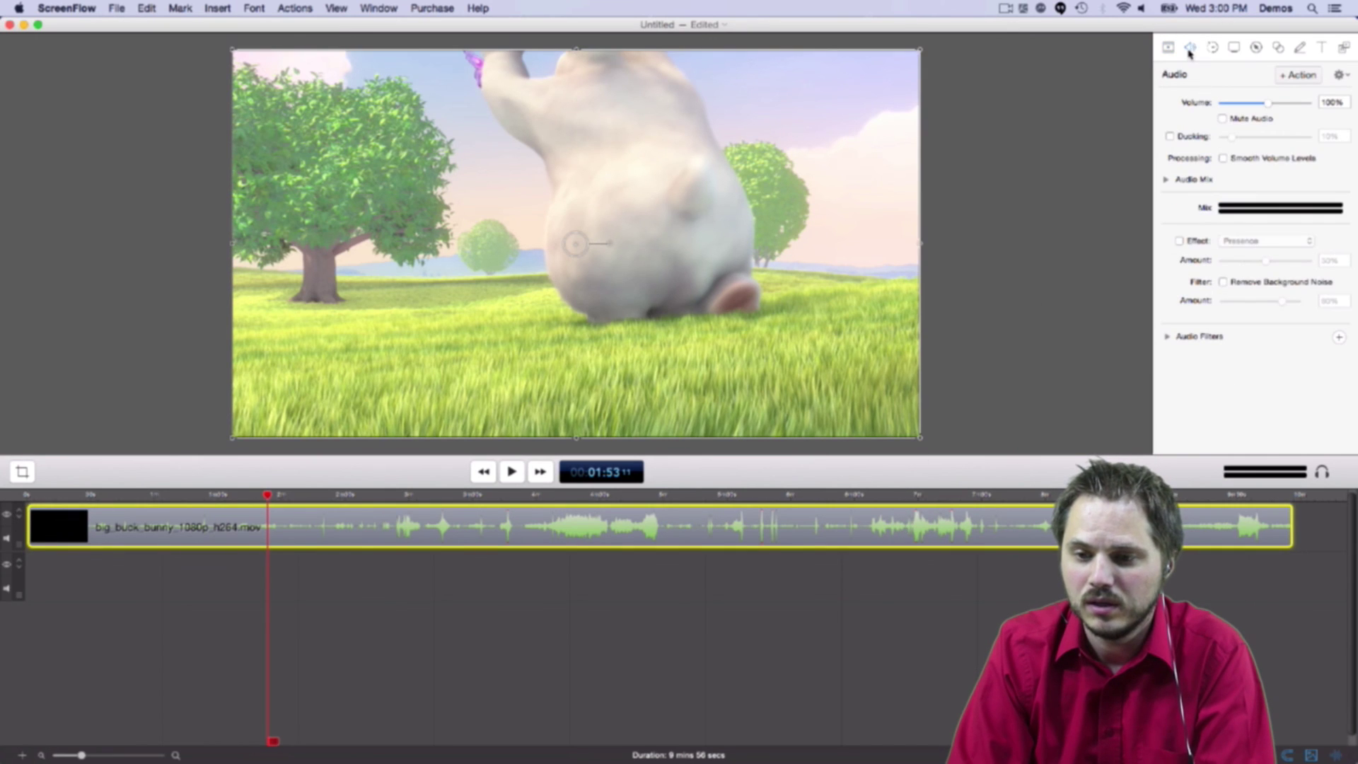
left_click(1167, 181)
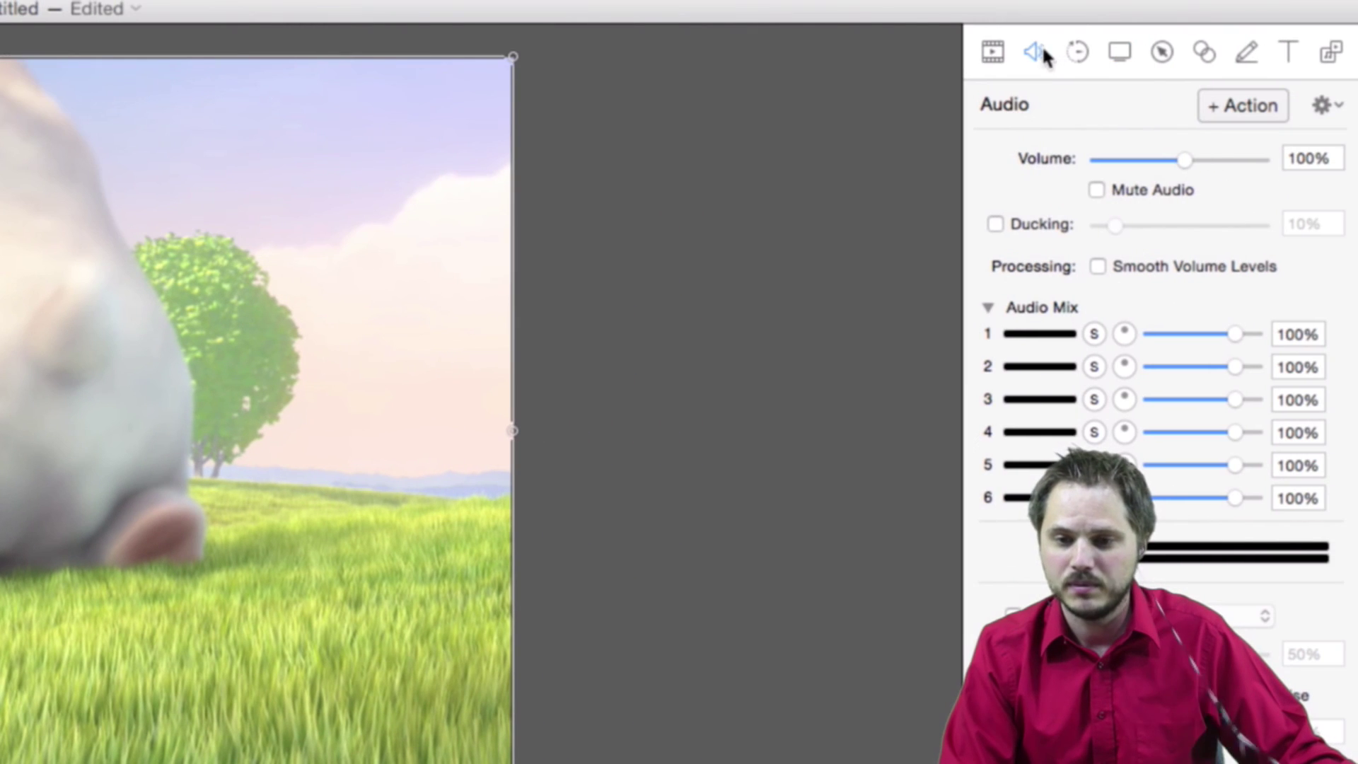
left_click(988, 308)
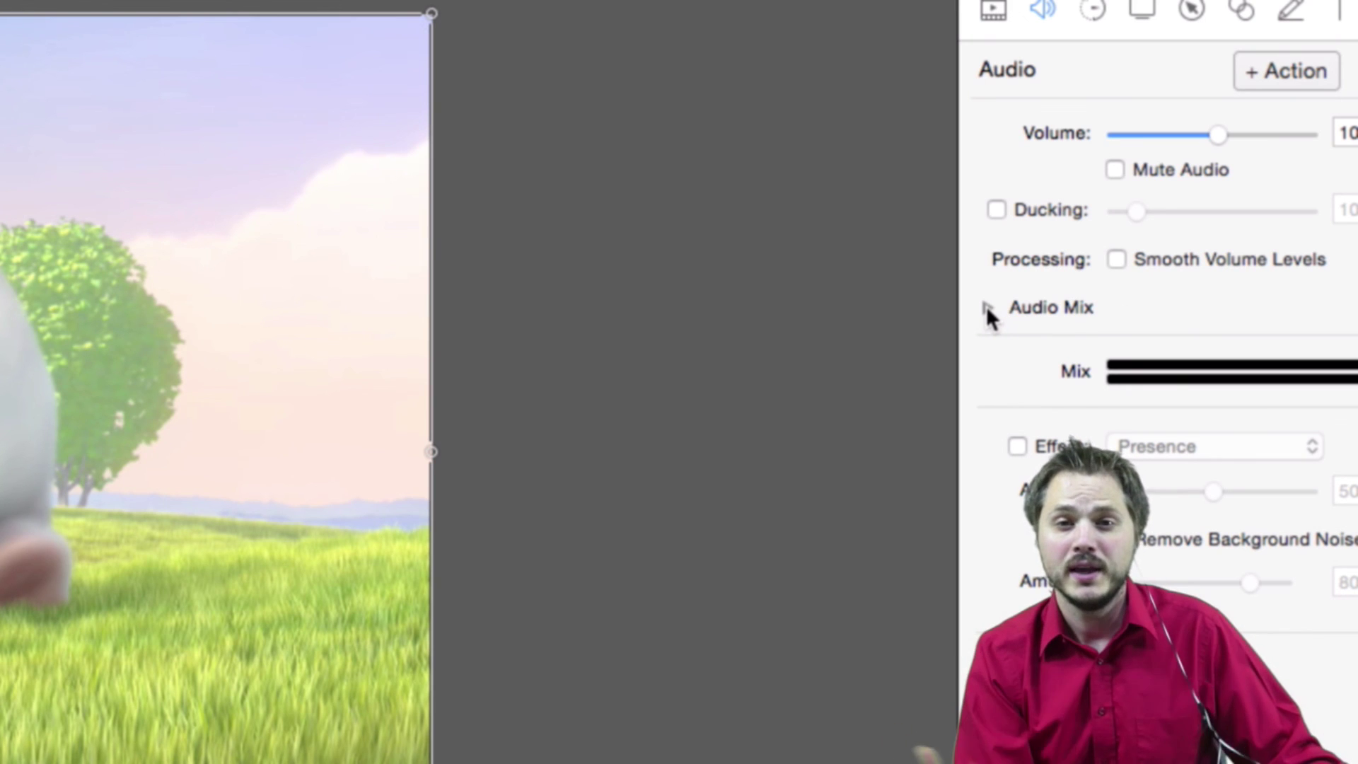
Step: Expand the six-channel Audio Mix list and audition playback around 3:40 and 4:00
left_click(988, 309)
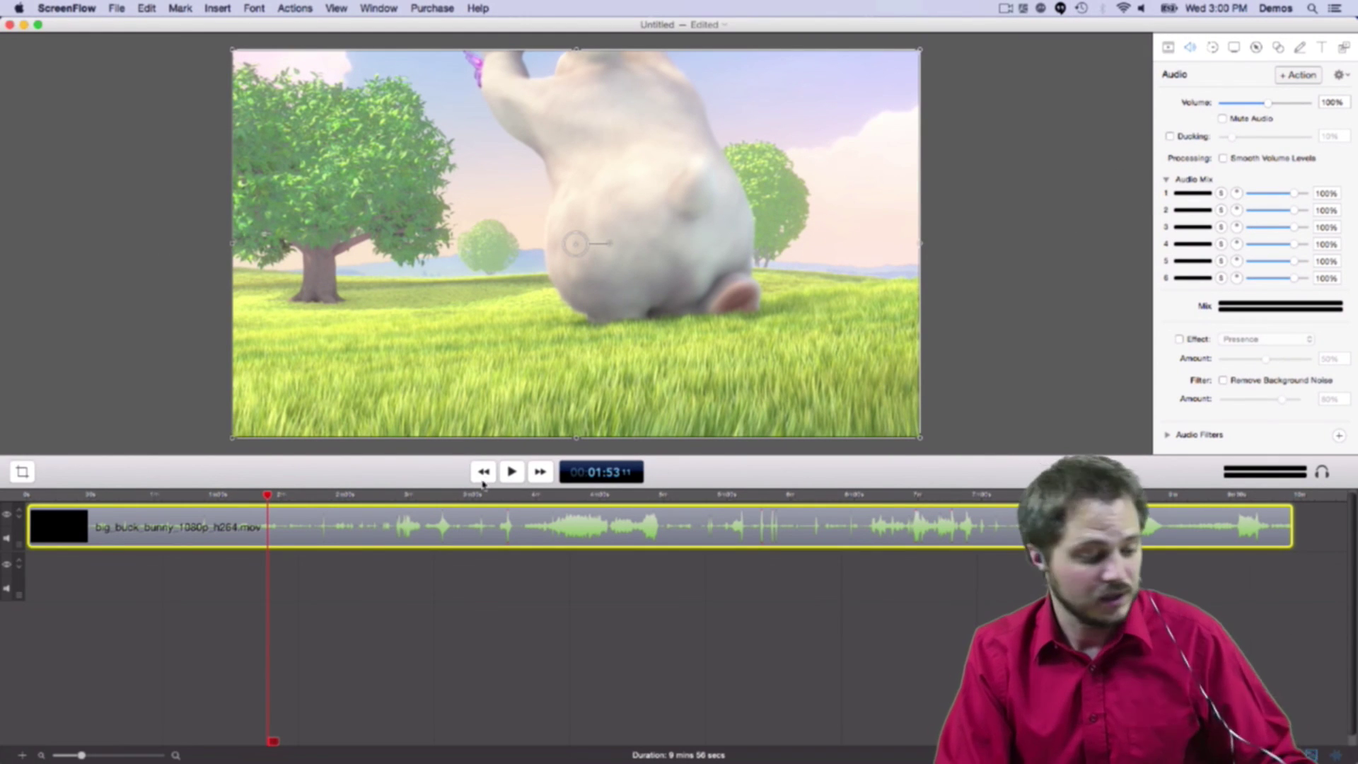
left_click(497, 496)
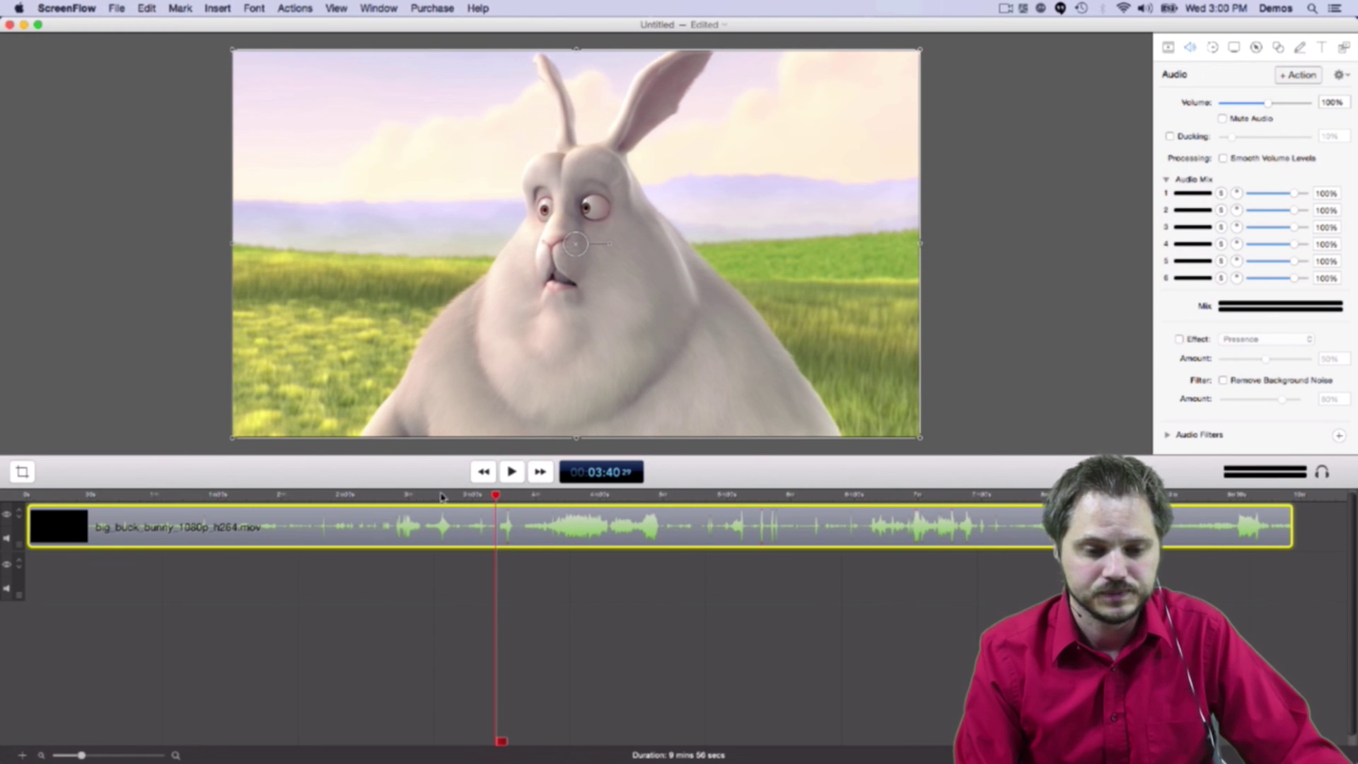
key("space")
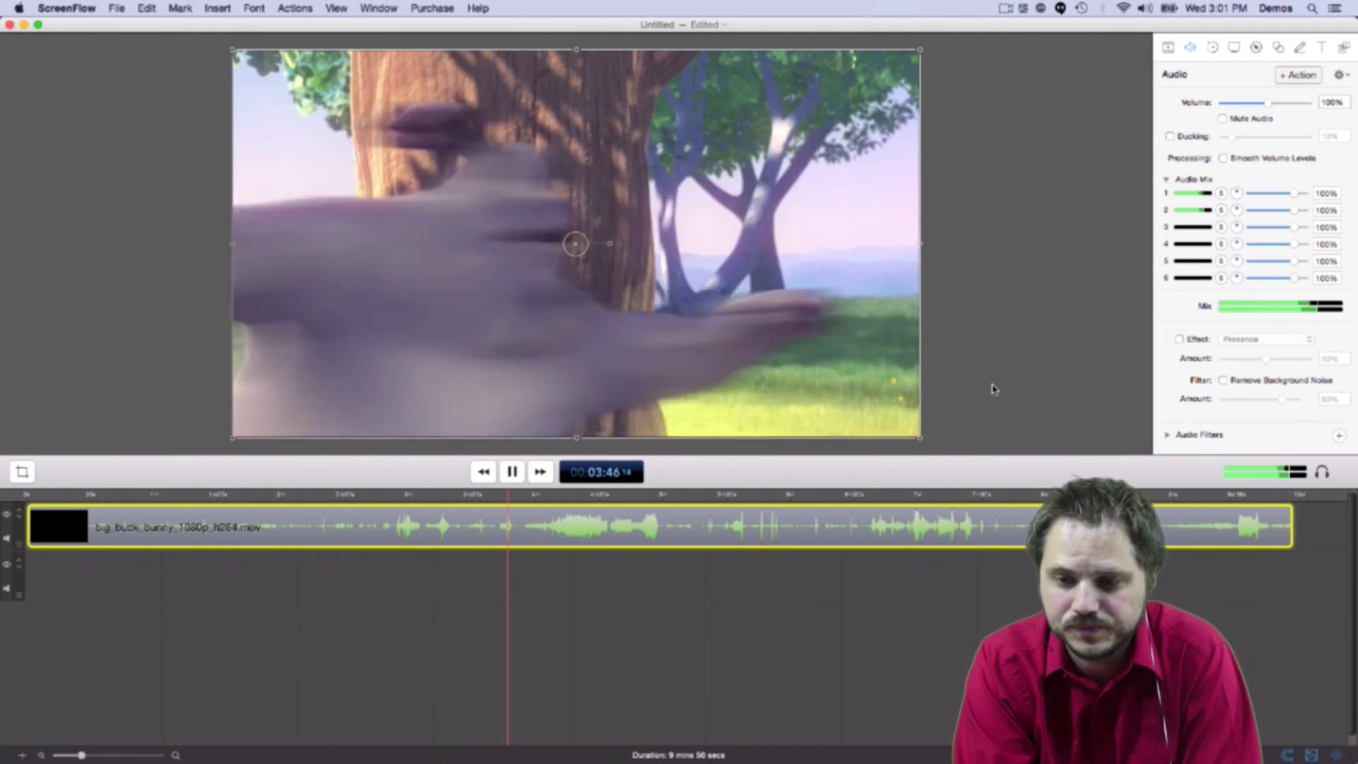
key("space")
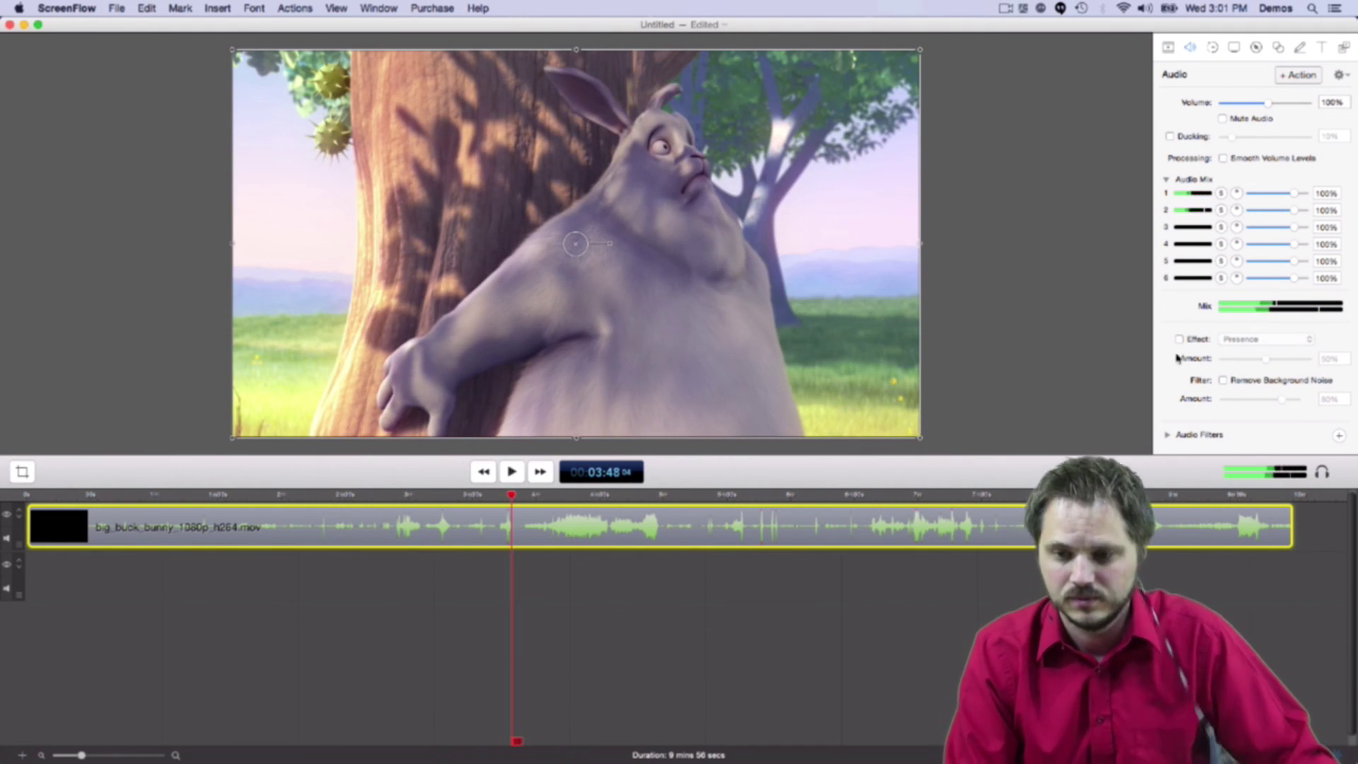
left_click(536, 496)
key("space")
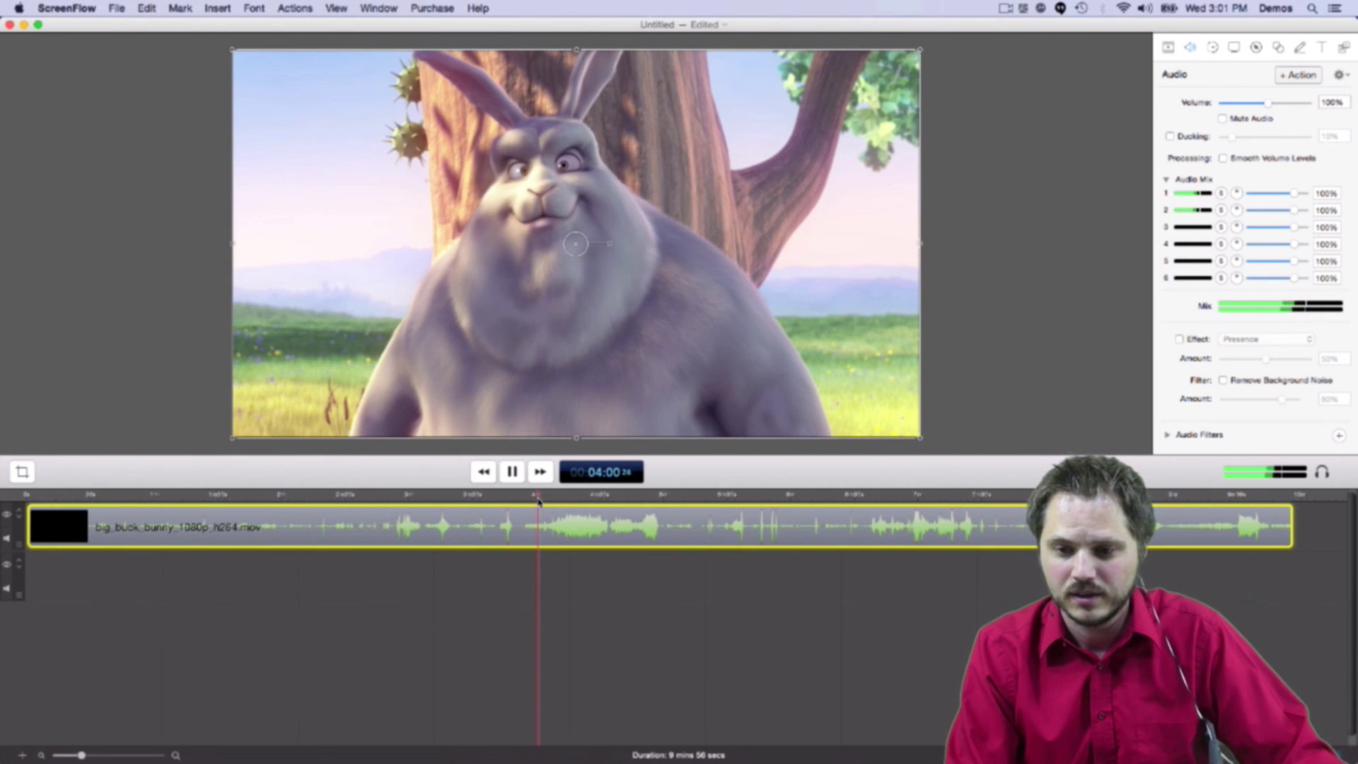
key("space")
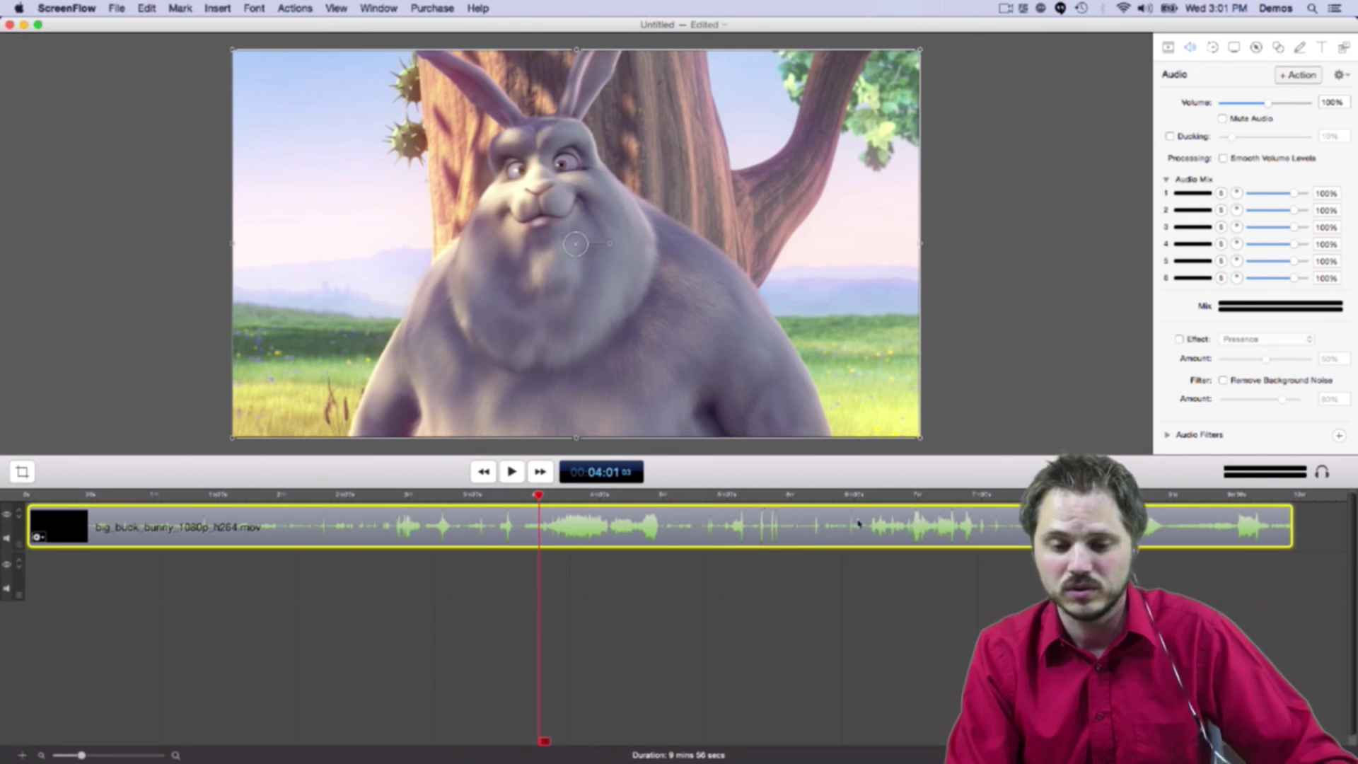
Step: Check playback at 4:16 and 5:11, then jump back to the opening title near 00:27
left_click(572, 497)
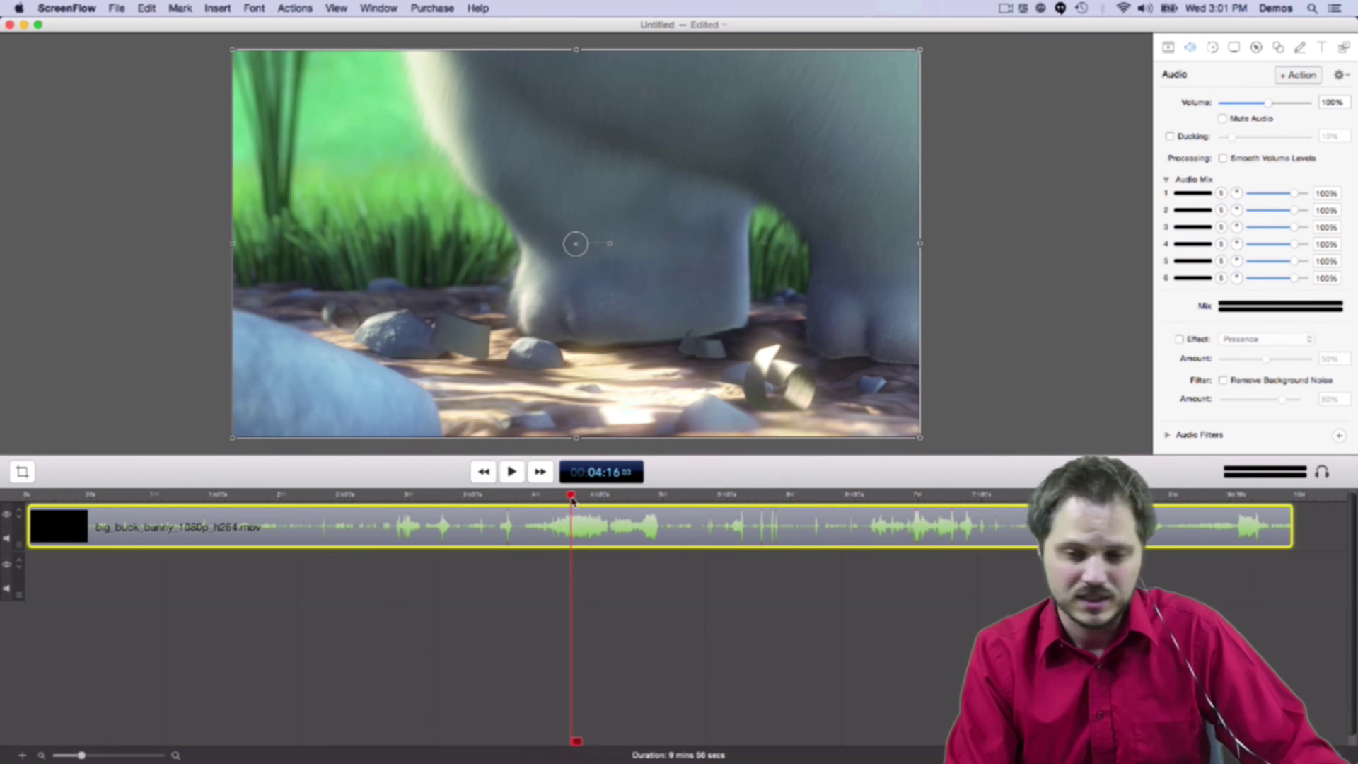
key("space")
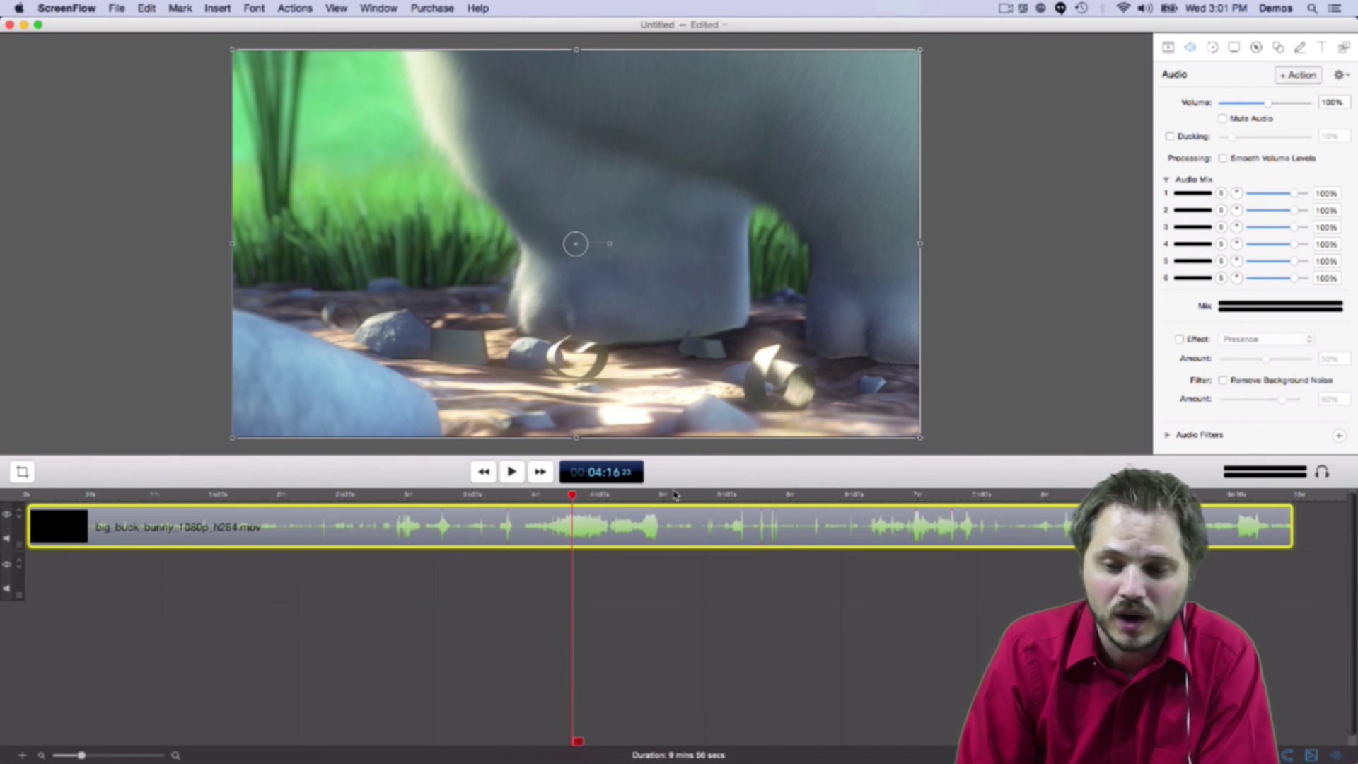
left_click_drag(657, 496, 688, 496)
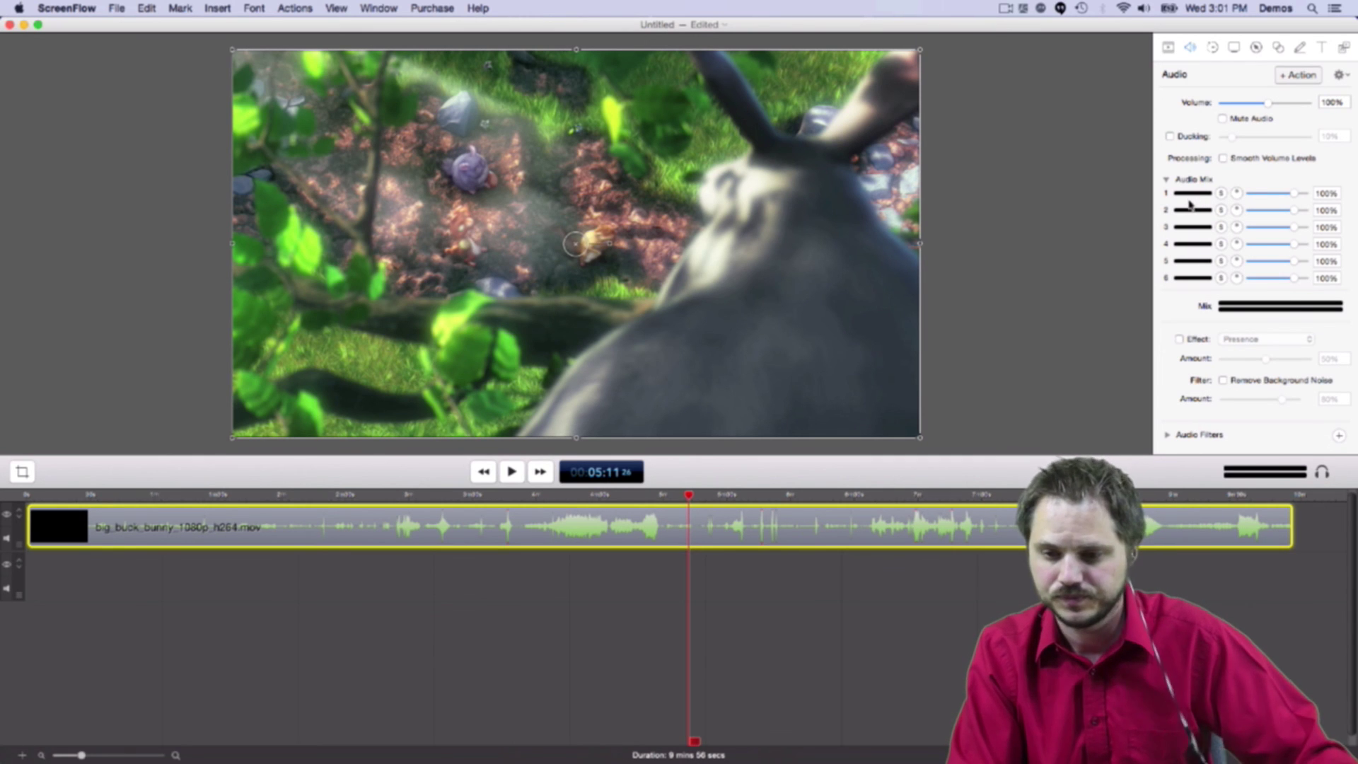
key("space")
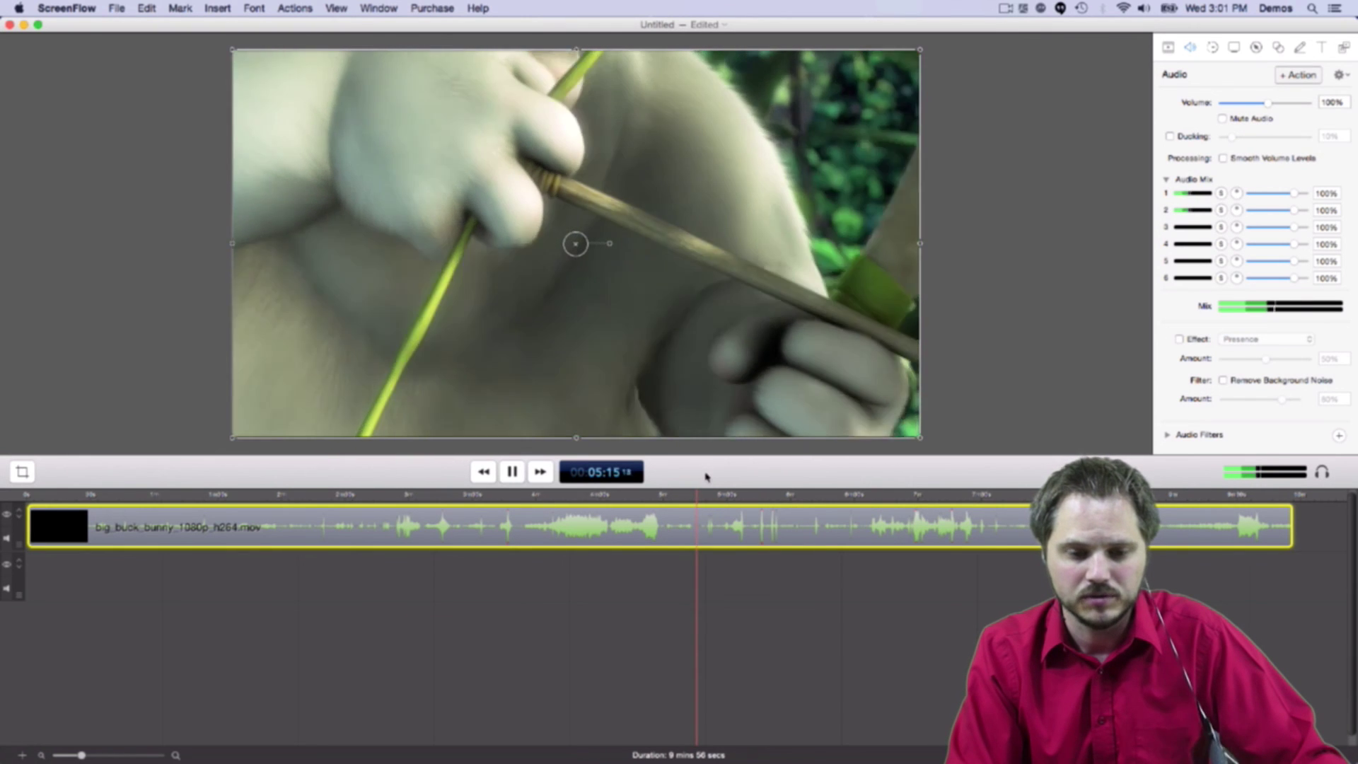
left_click(345, 499)
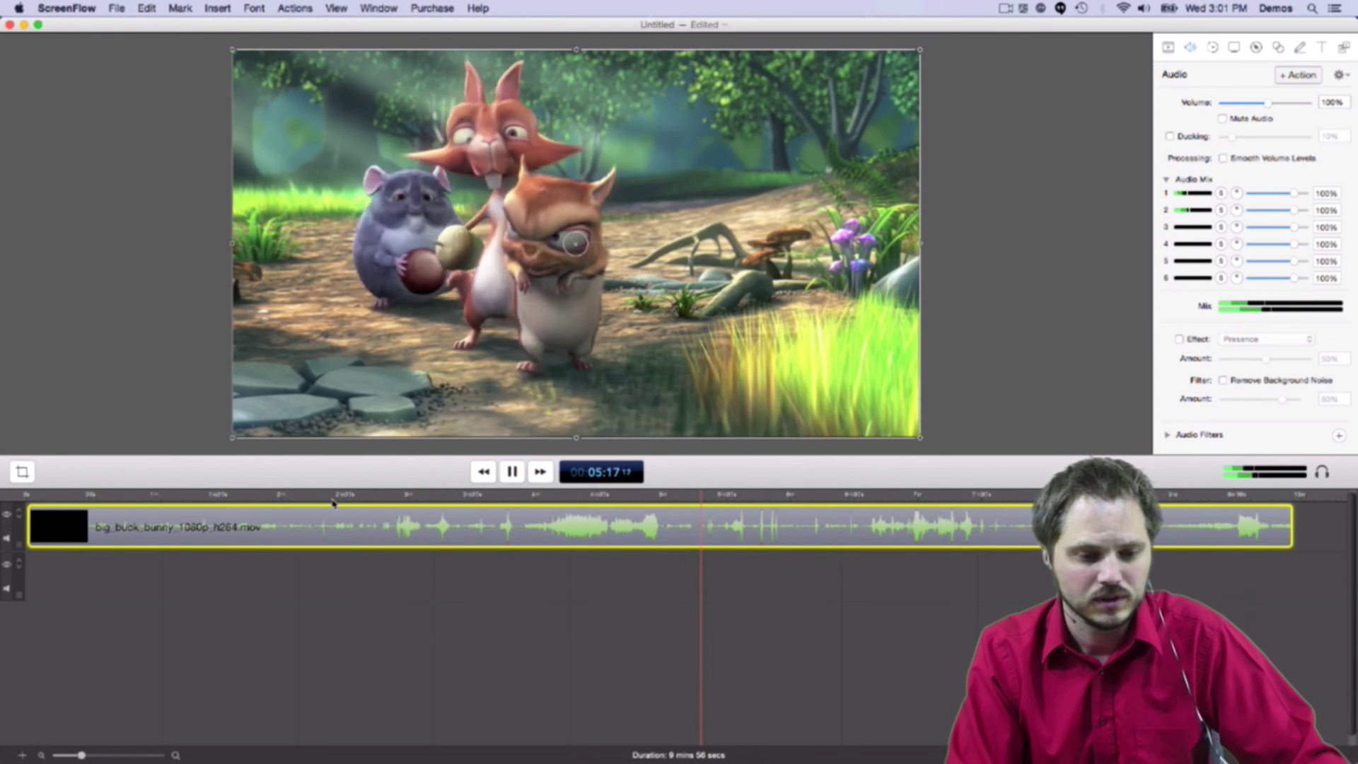
left_click(162, 498)
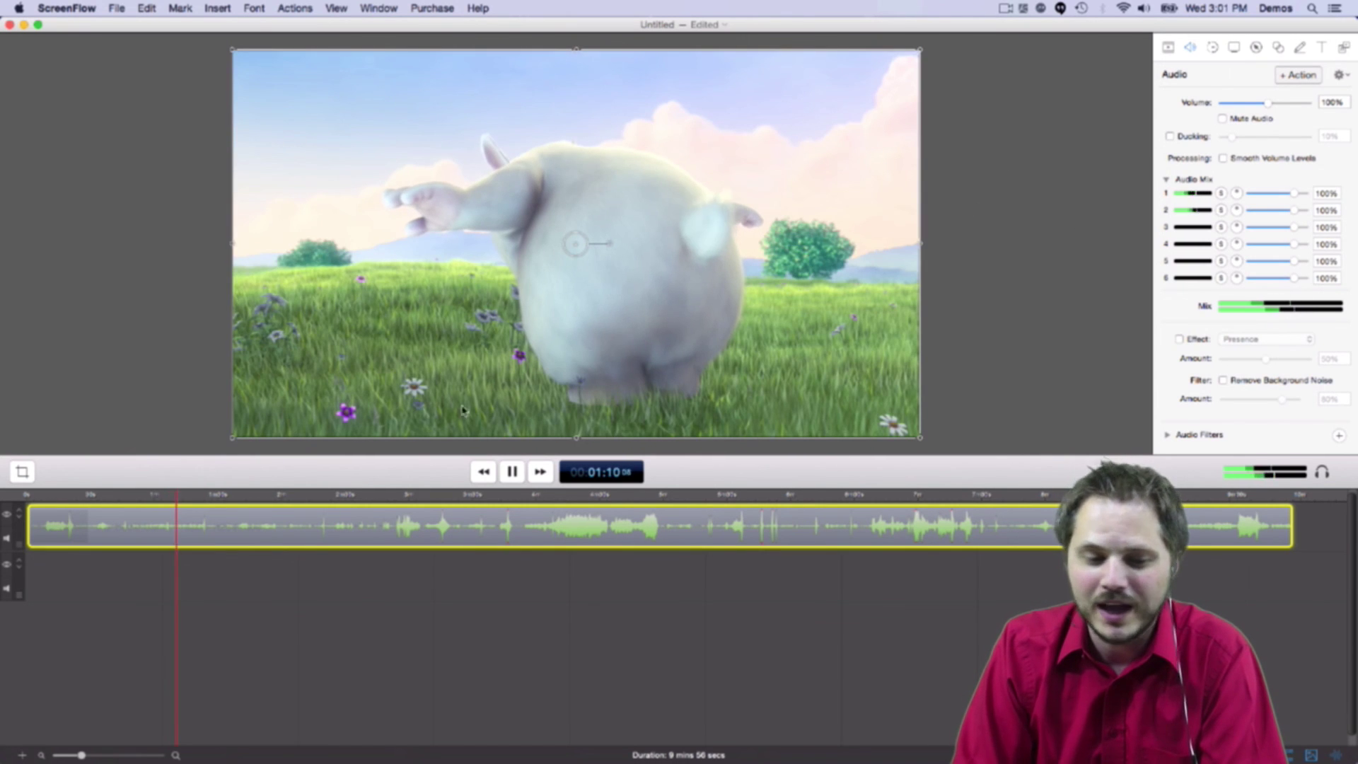
left_click(86, 496)
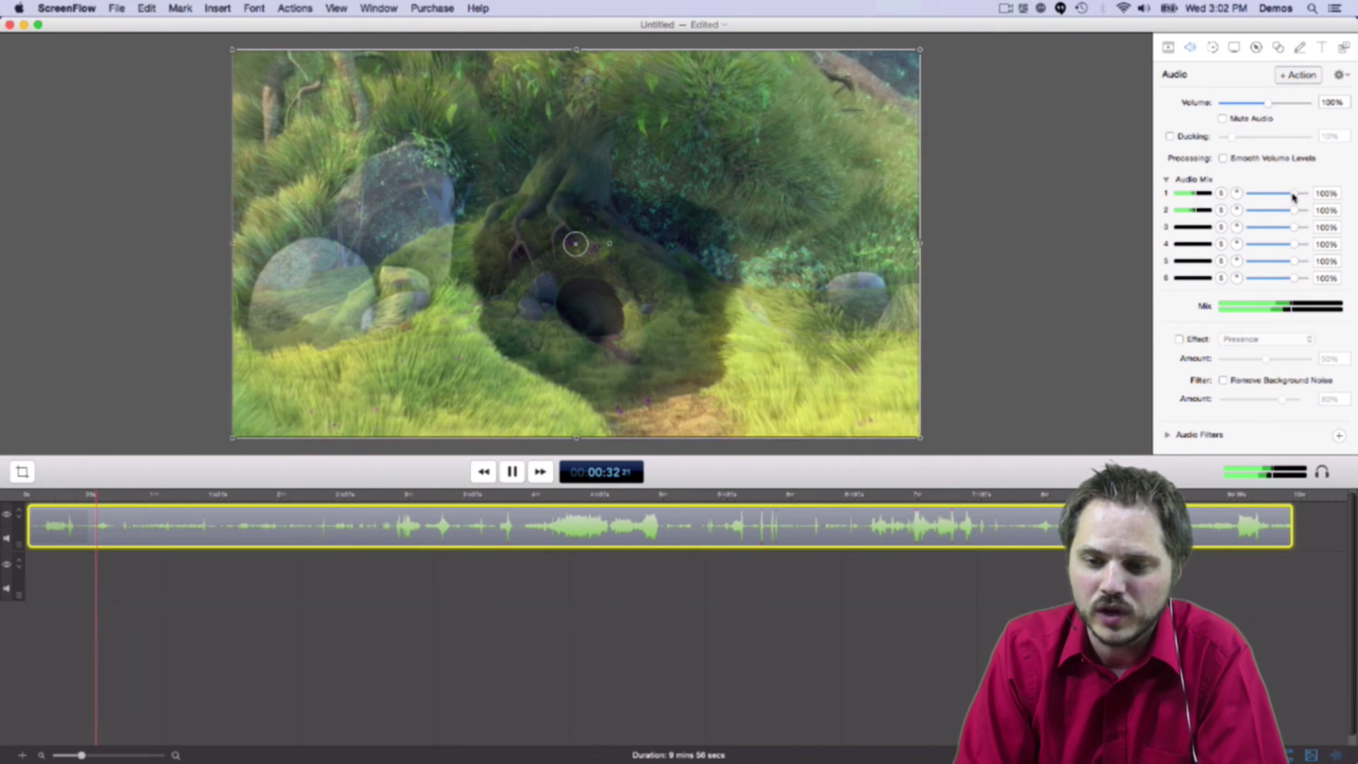
Step: Lower audio mix channel 1 to about 29% and solo it to hear it alone
left_click_drag(1293, 194, 1263, 199)
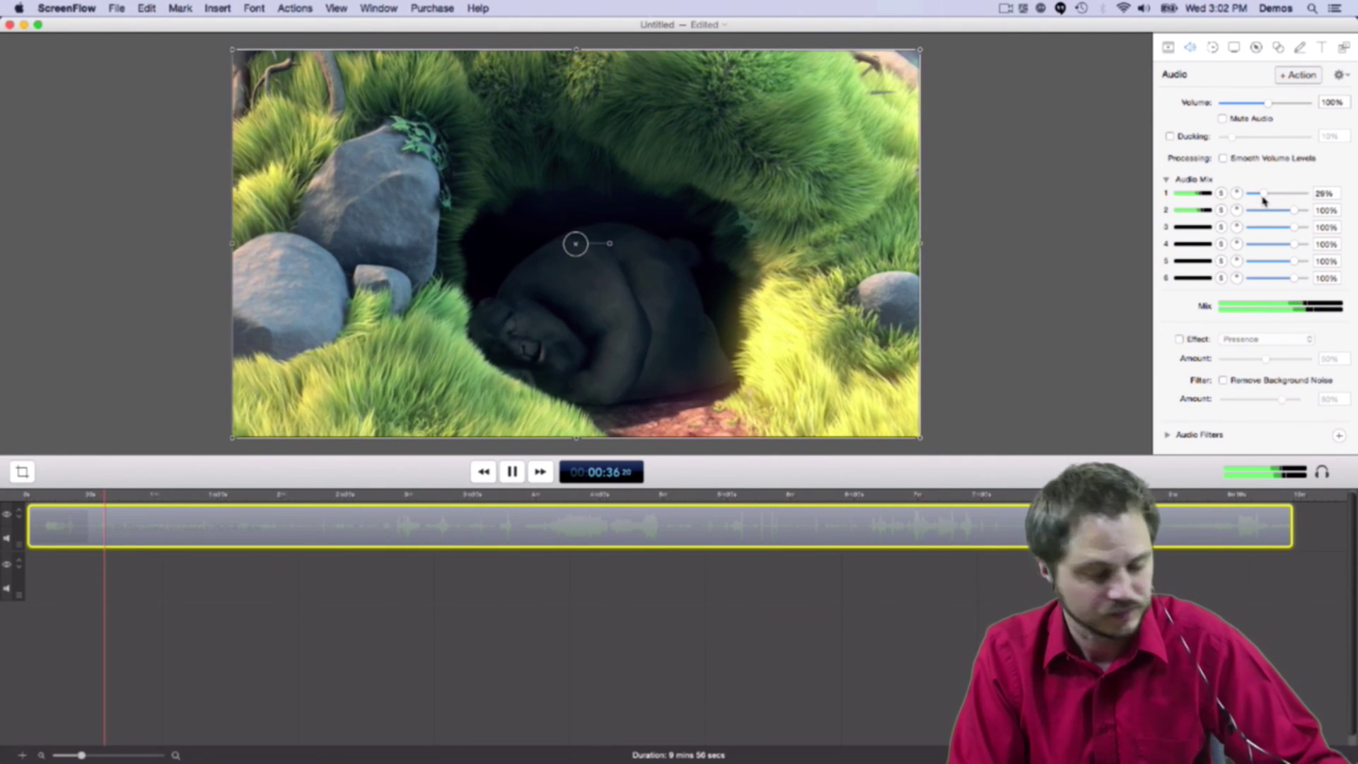
key("space")
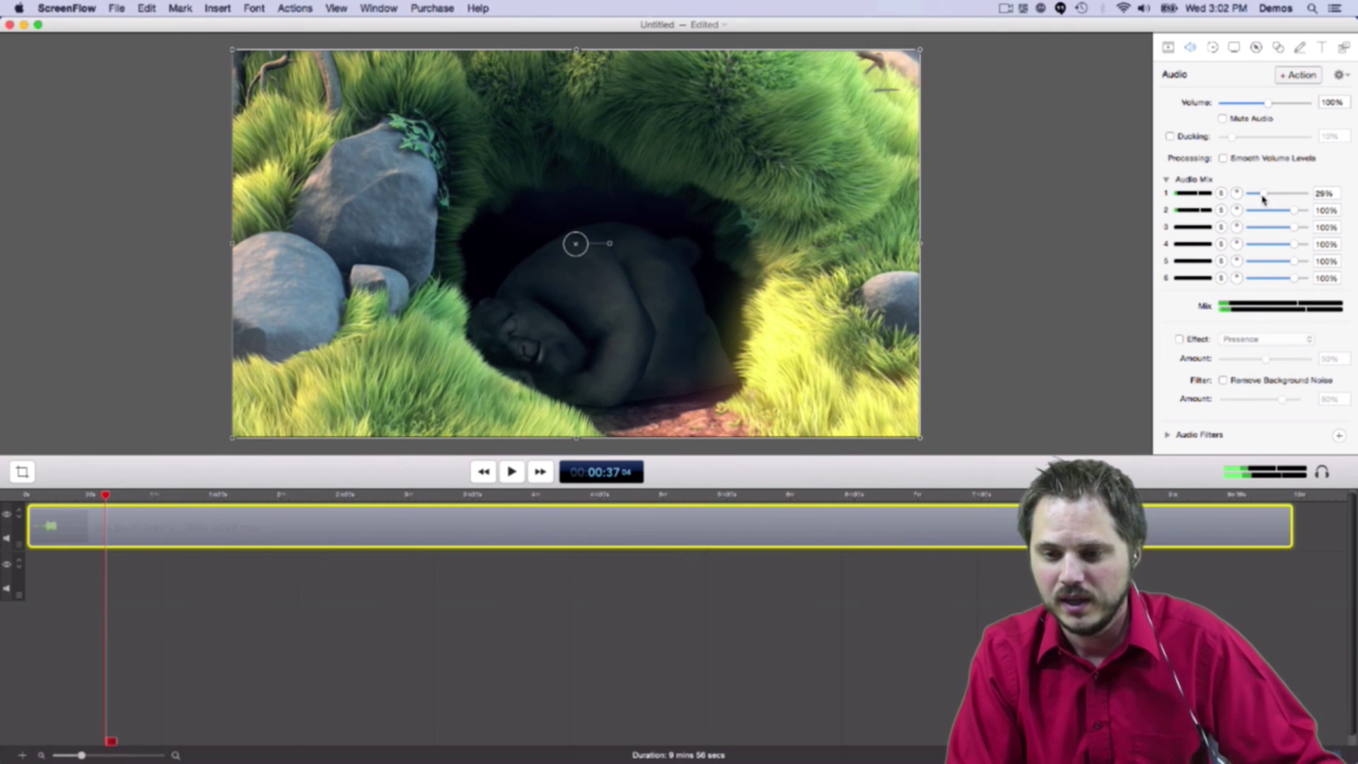
left_click(1221, 194)
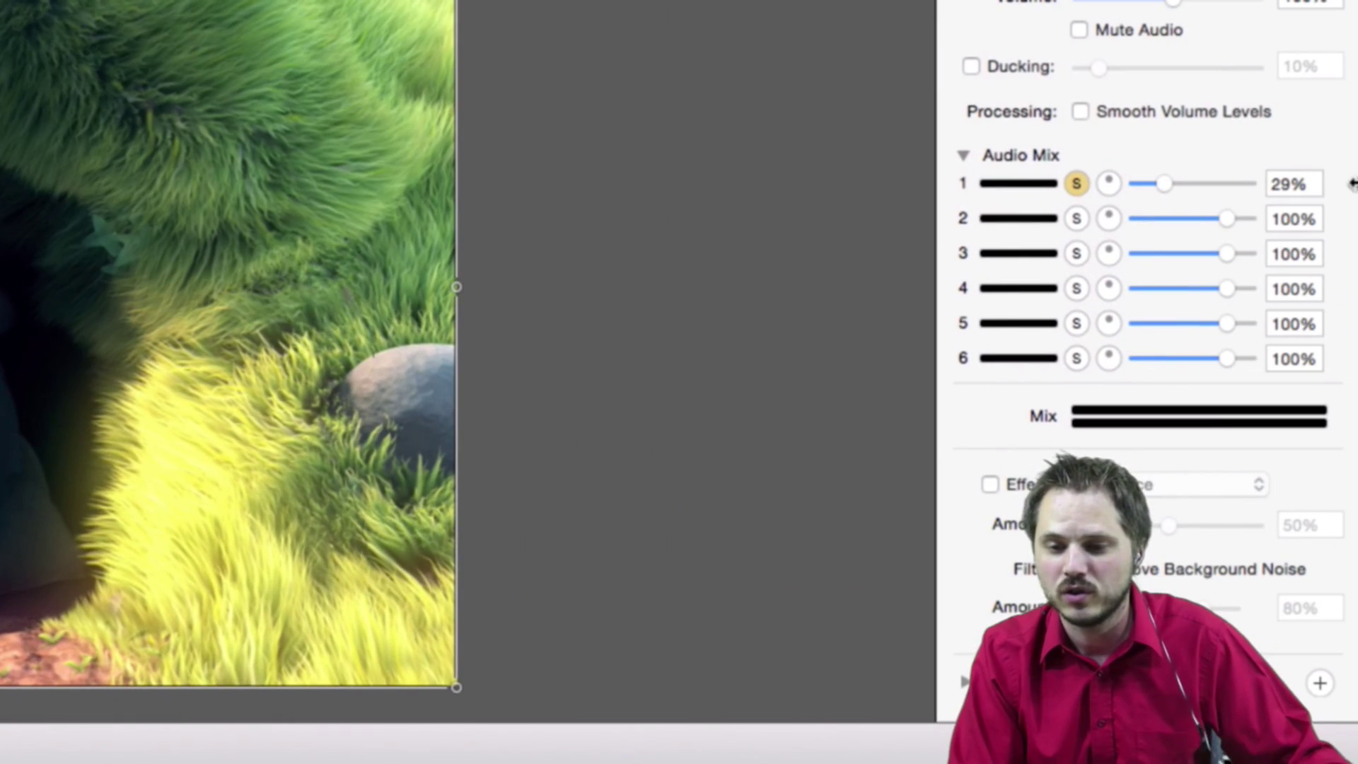
left_click(1075, 184)
key("space")
Step: Solo channels 1, 2 and 3 in turn, ending with channel 1 soloed at 100%
left_click(1076, 183)
left_click(1076, 218)
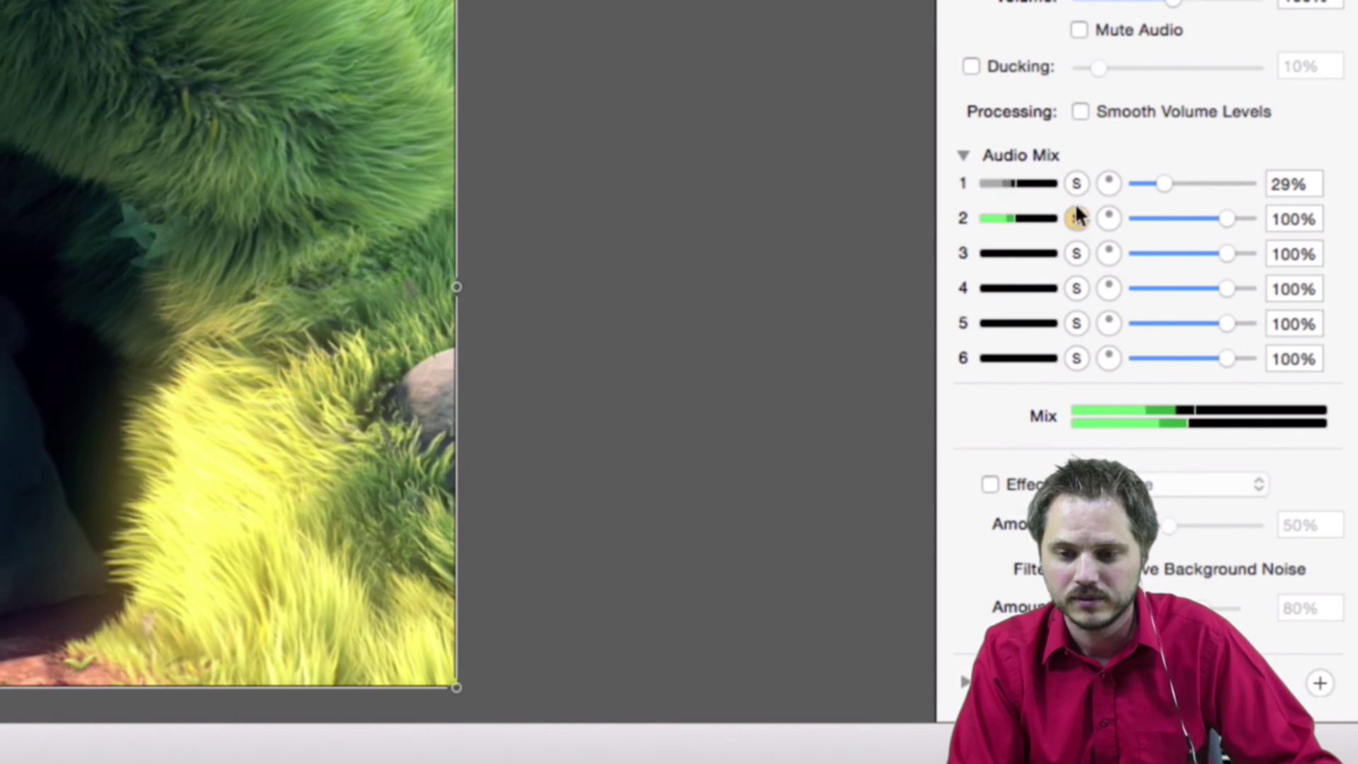
left_click(1075, 253)
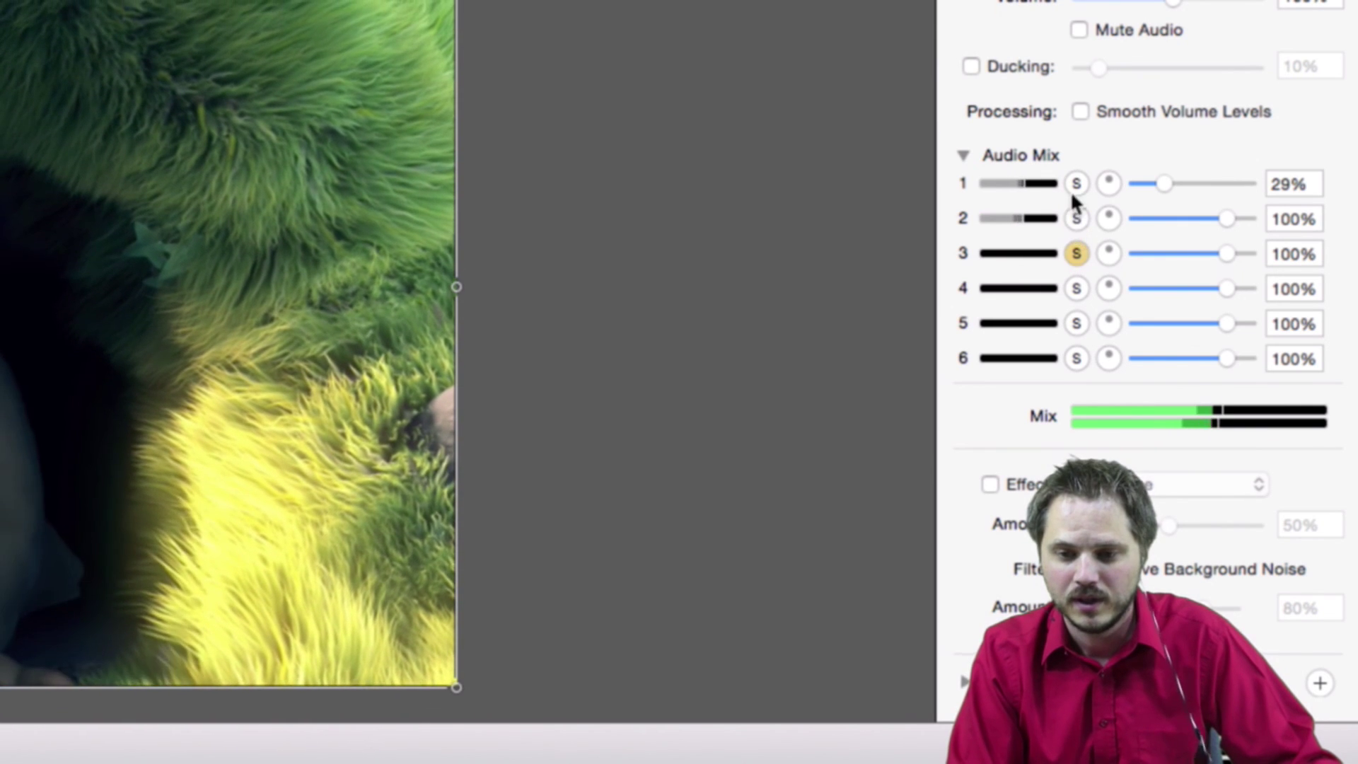
left_click(1074, 187)
left_click_drag(1161, 182, 1220, 178)
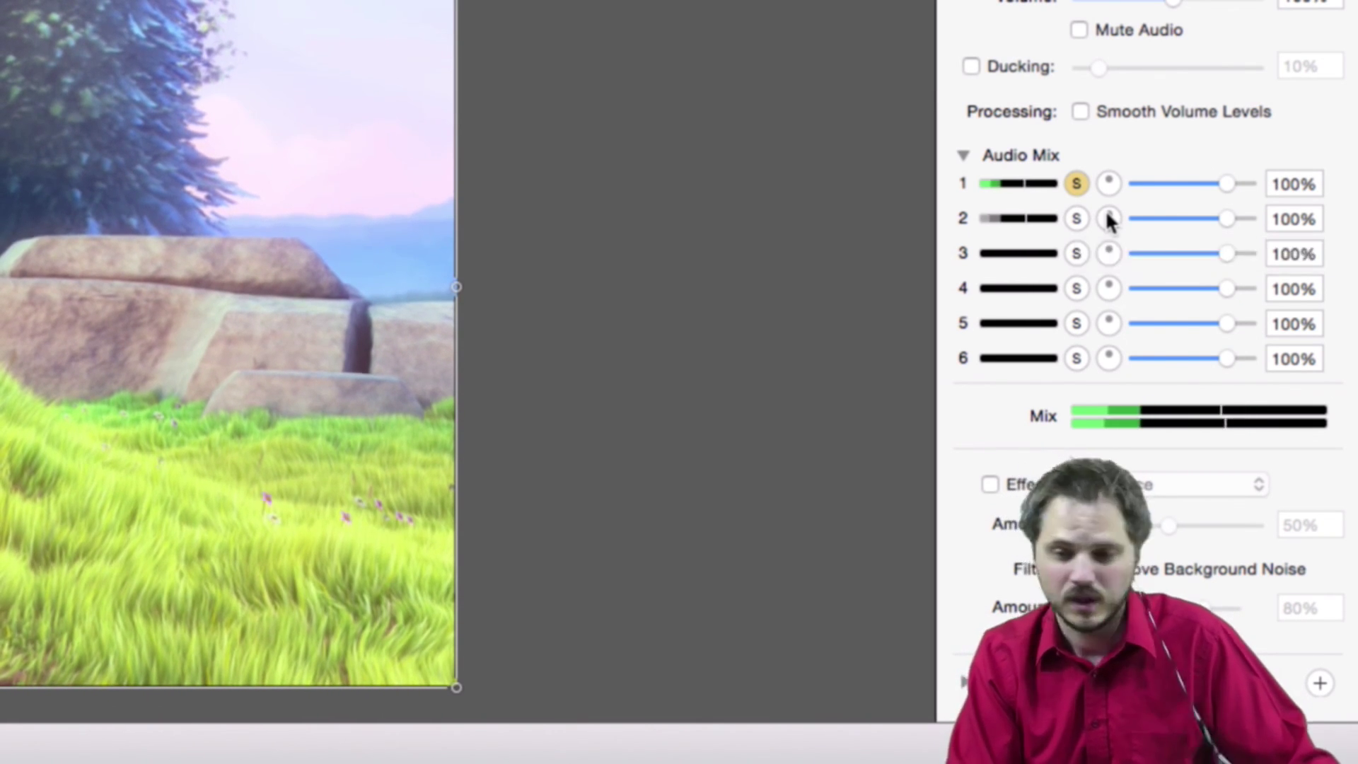
left_click(1107, 181)
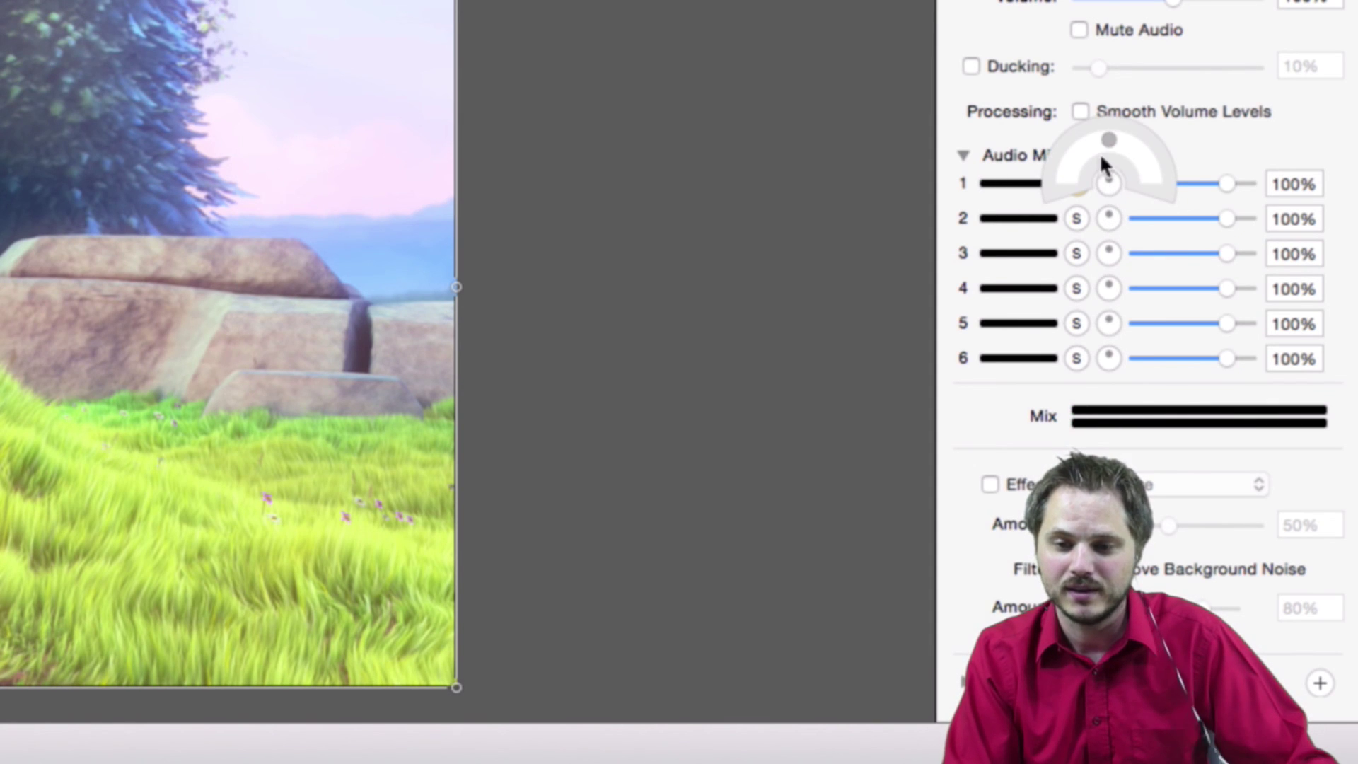
left_click_drag(1114, 148, 1164, 183)
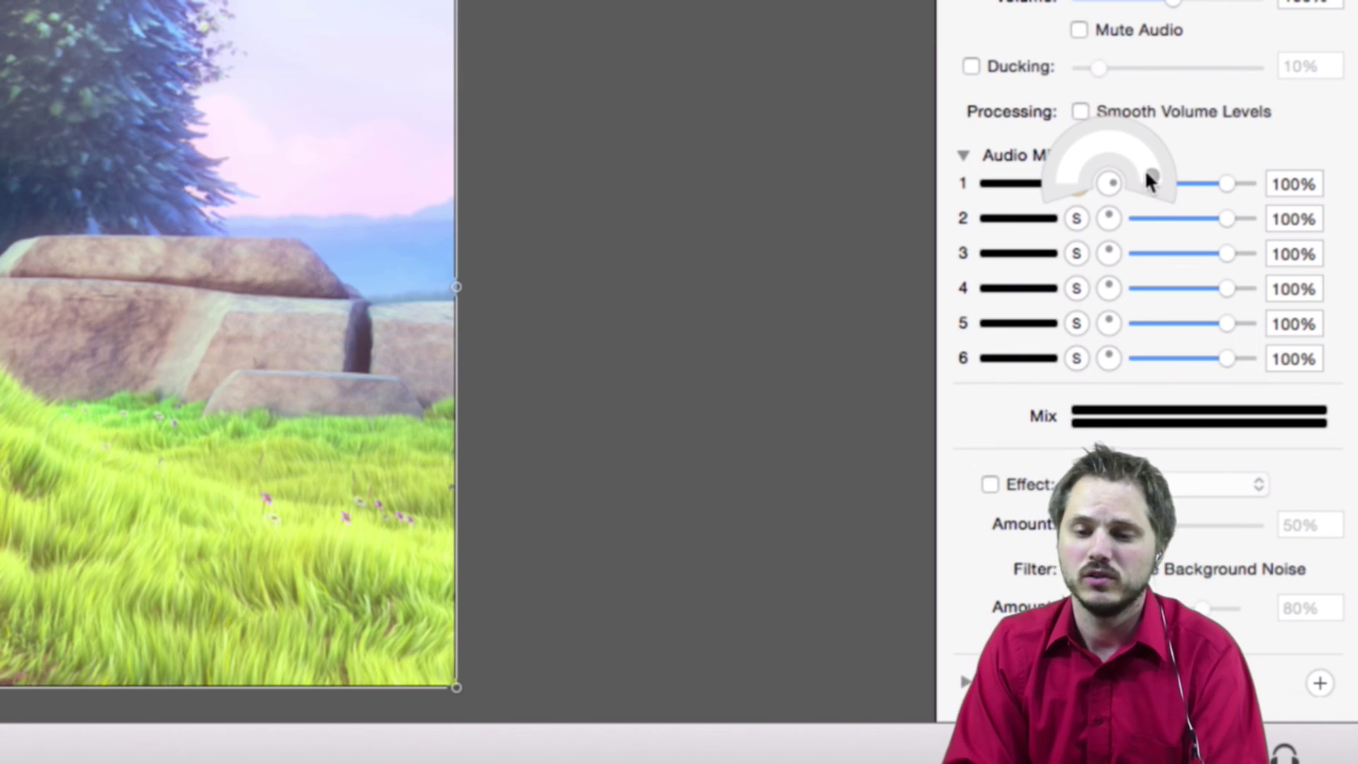
left_click_drag(1150, 175, 1108, 136)
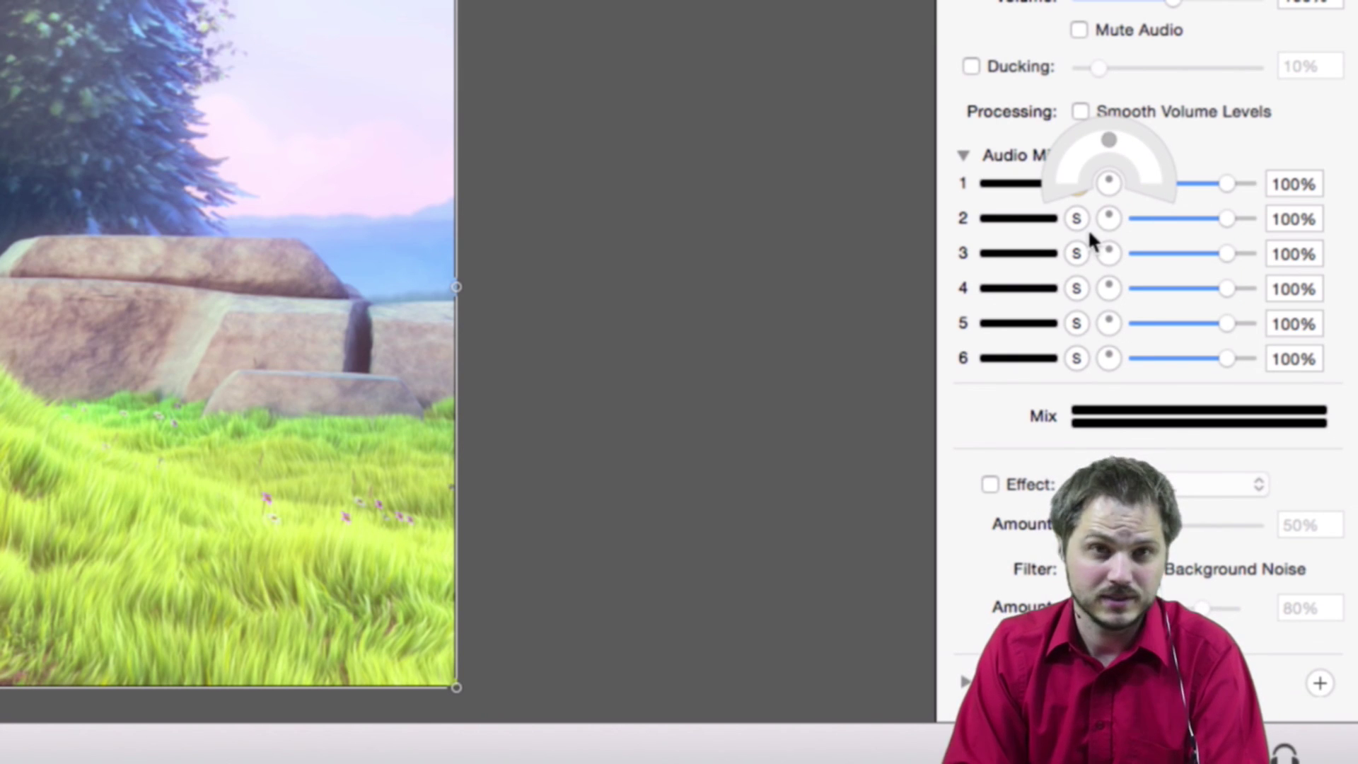
left_click(1250, 156)
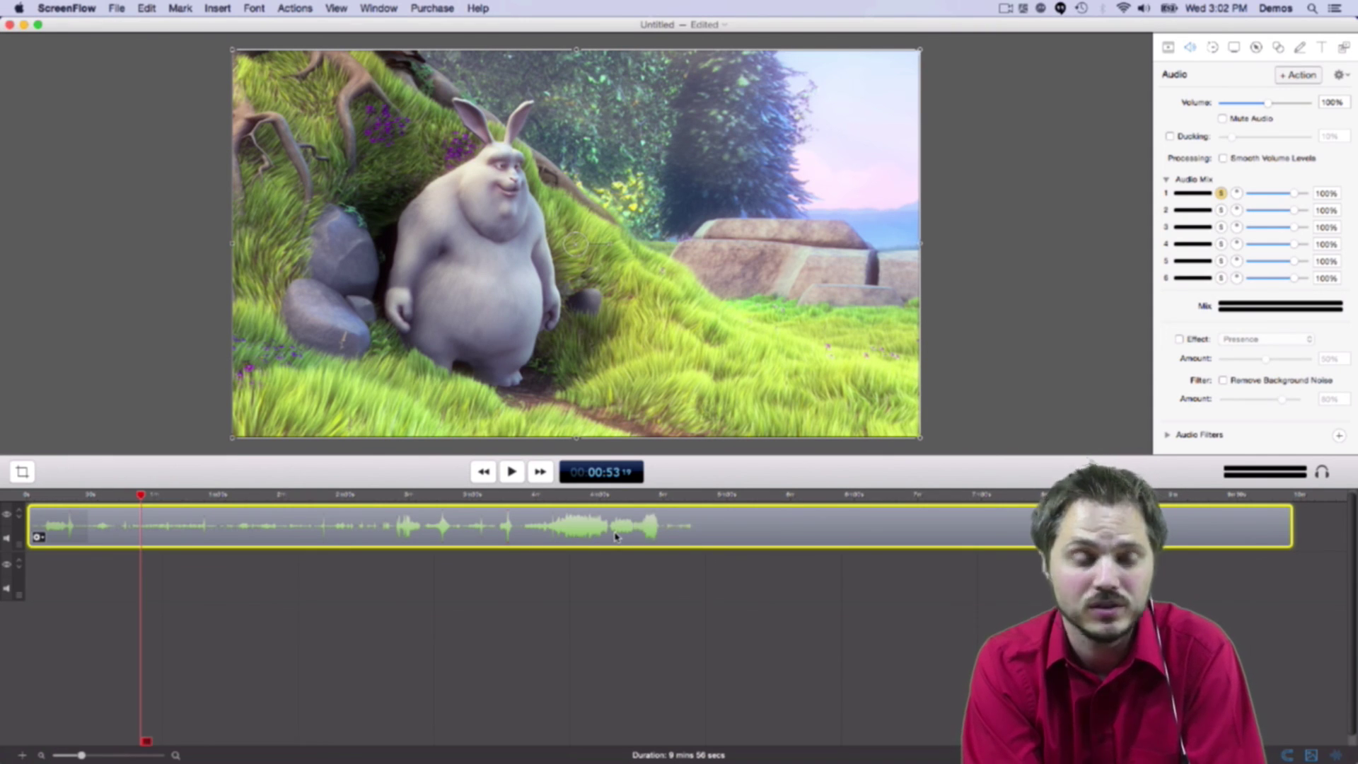
Step: Extract channel 1 of the movie's audio onto its own track, then detach the movie's audio
right_click(736, 527)
mouse_move(919, 547)
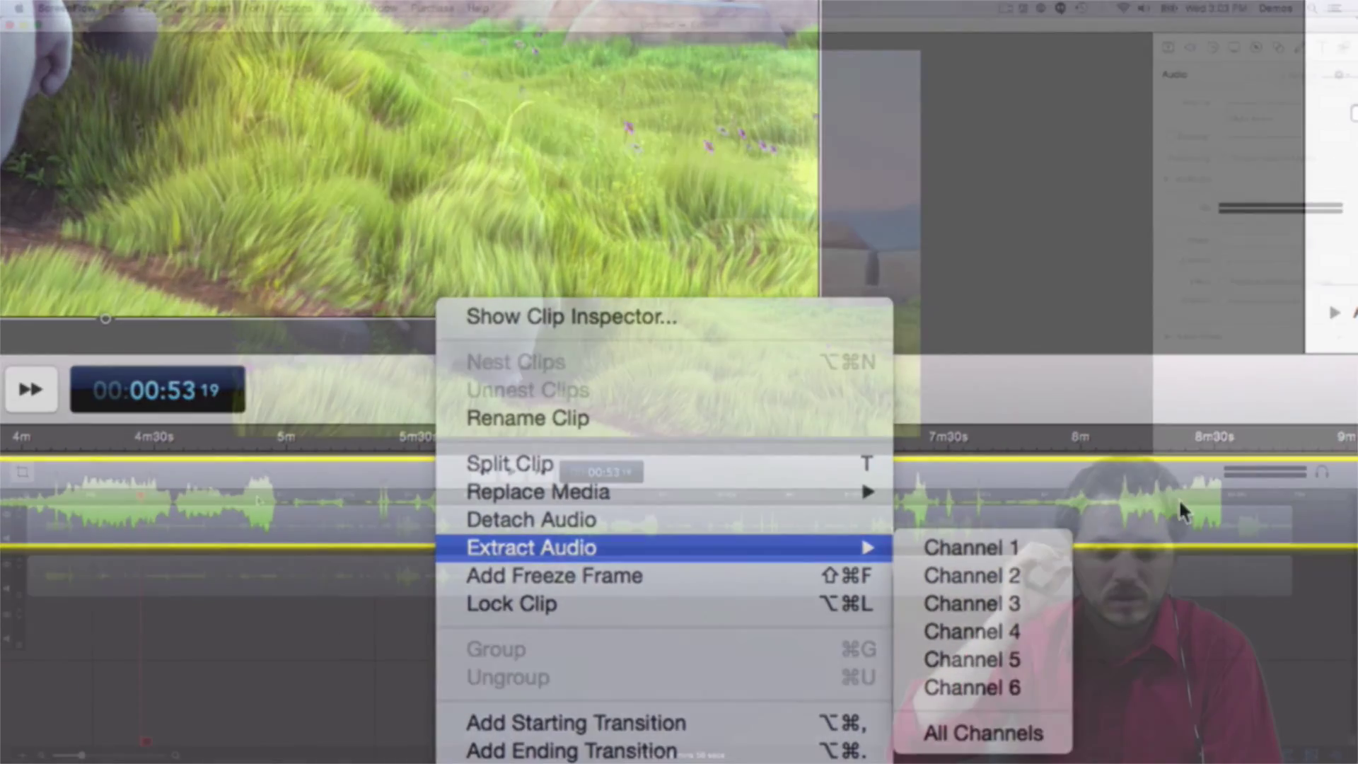
left_click(1015, 549)
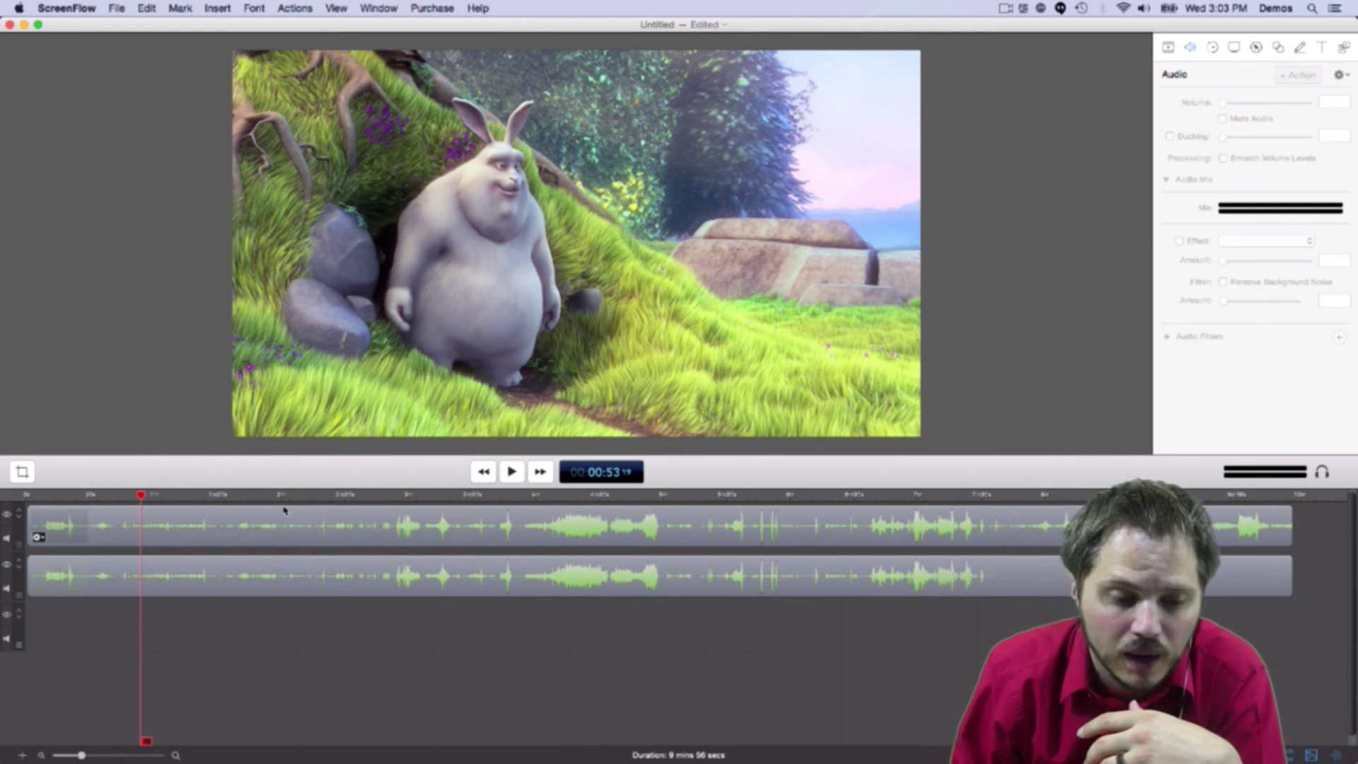
left_click(524, 530)
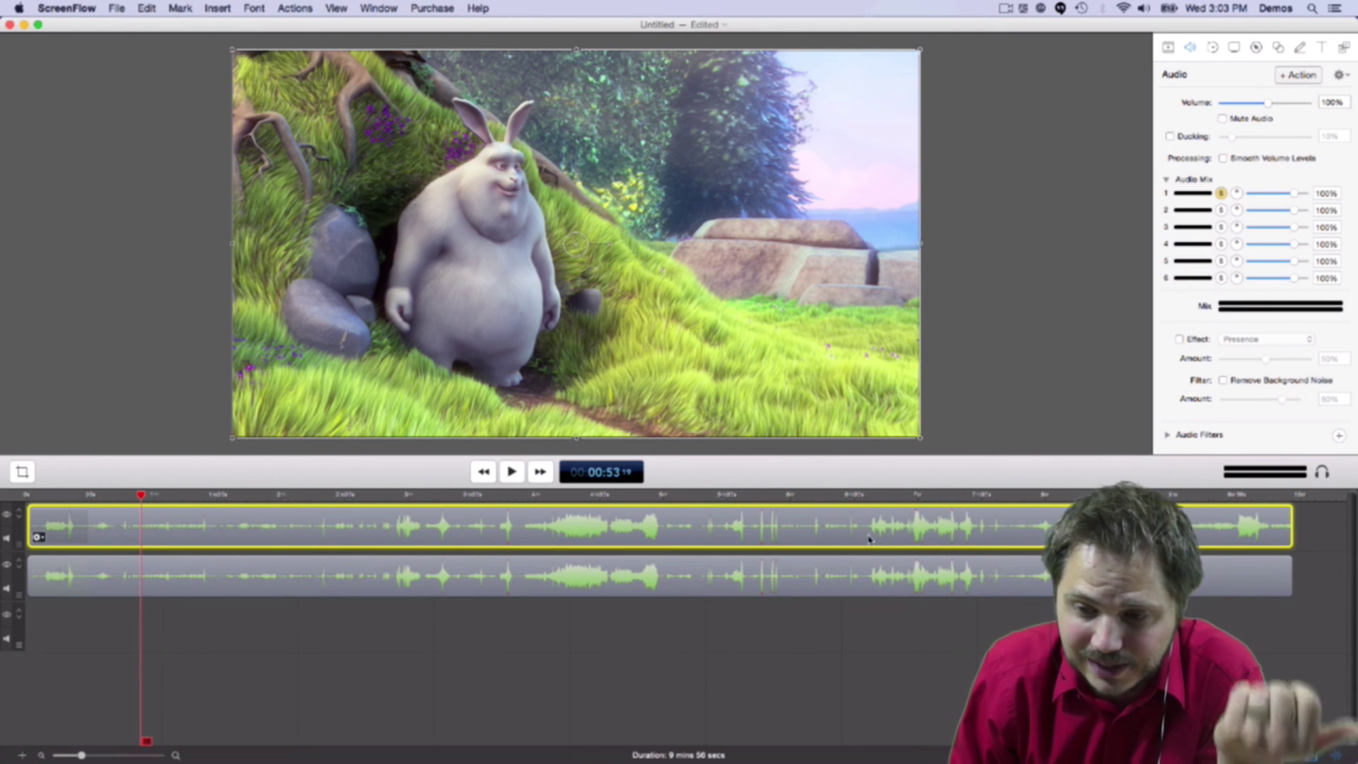
right_click(673, 520)
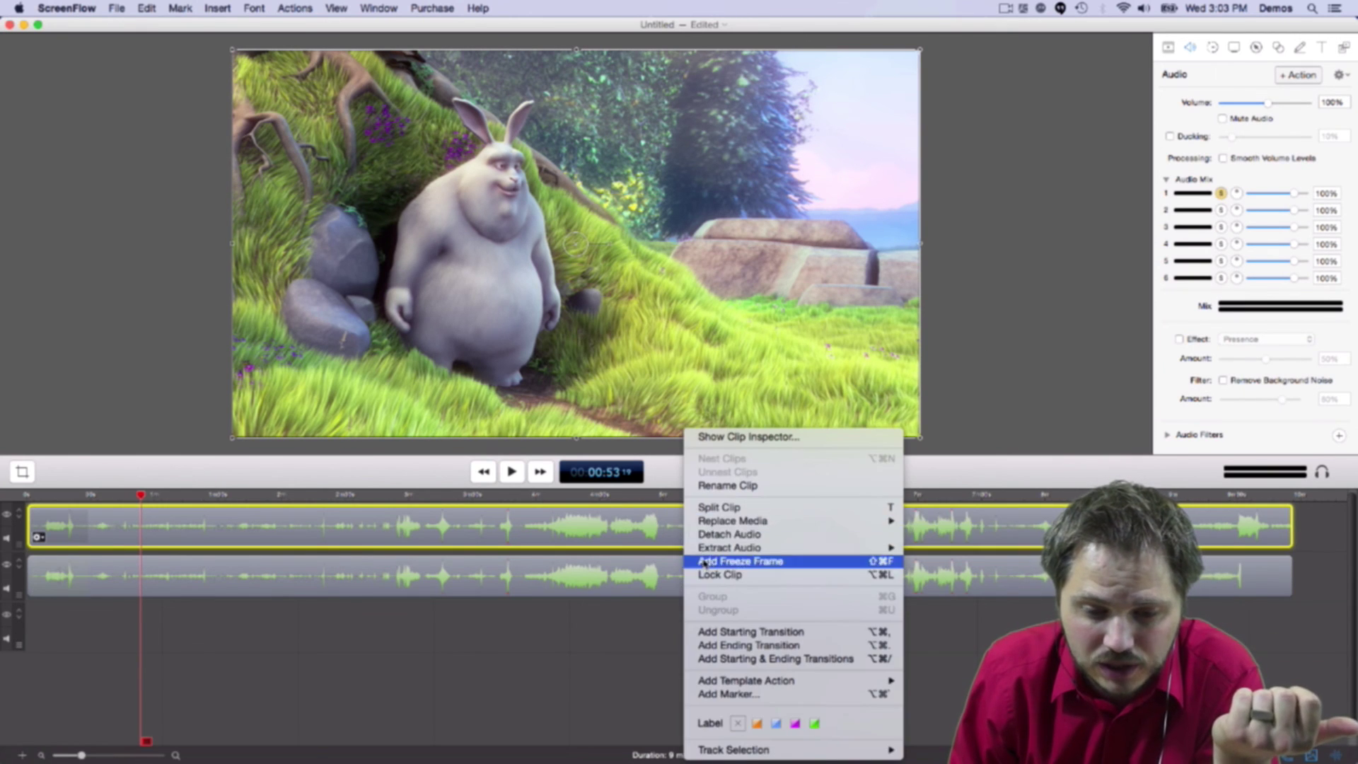
left_click(730, 535)
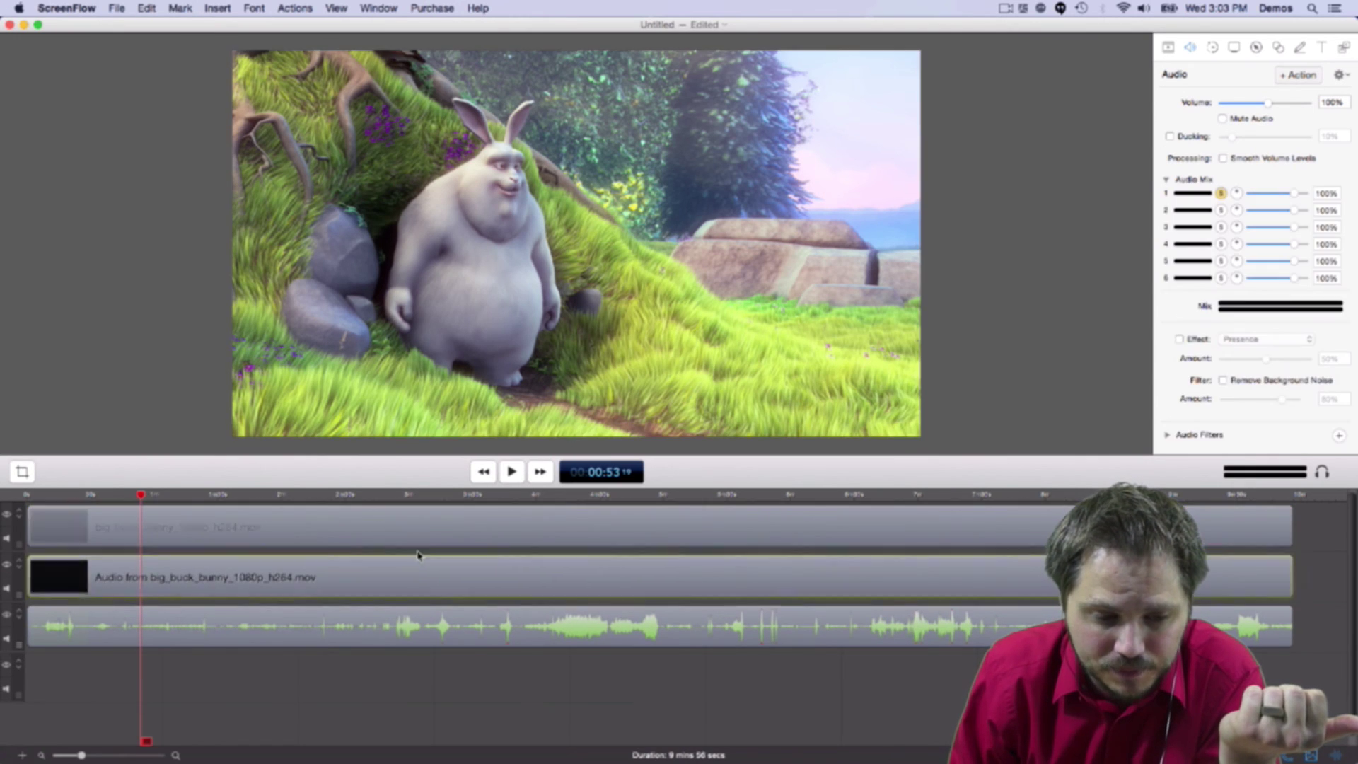
Step: Extract channel 2 from the detached audio as its own clip and delete the detached clip
left_click(435, 580)
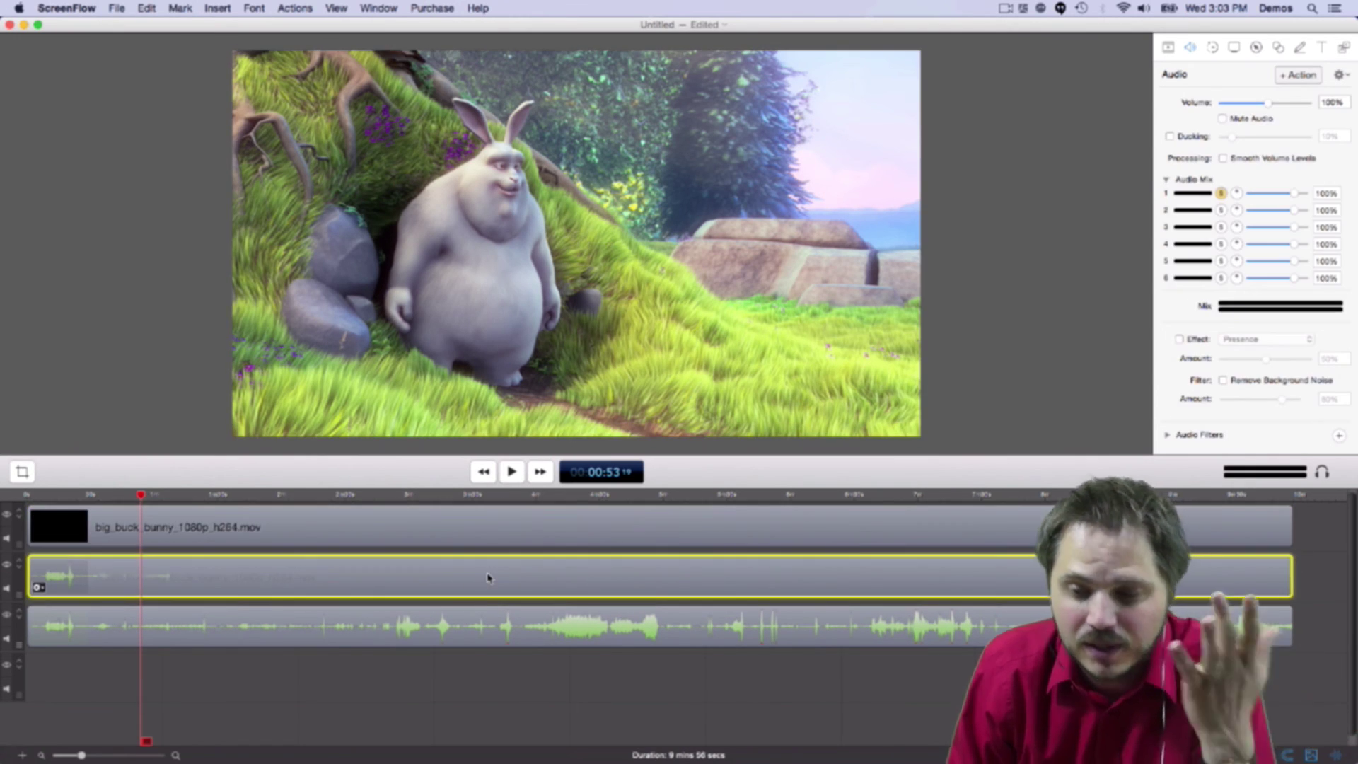
left_click(524, 626)
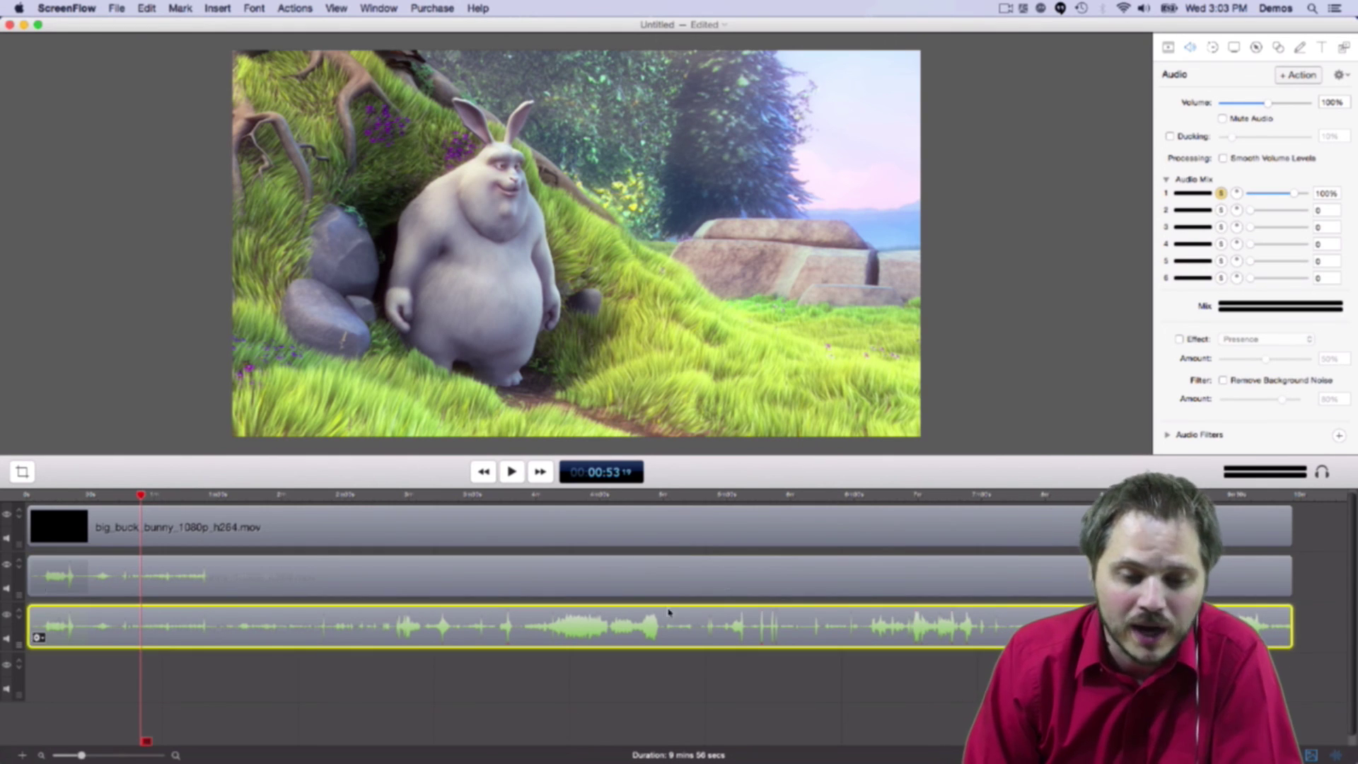
right_click(606, 586)
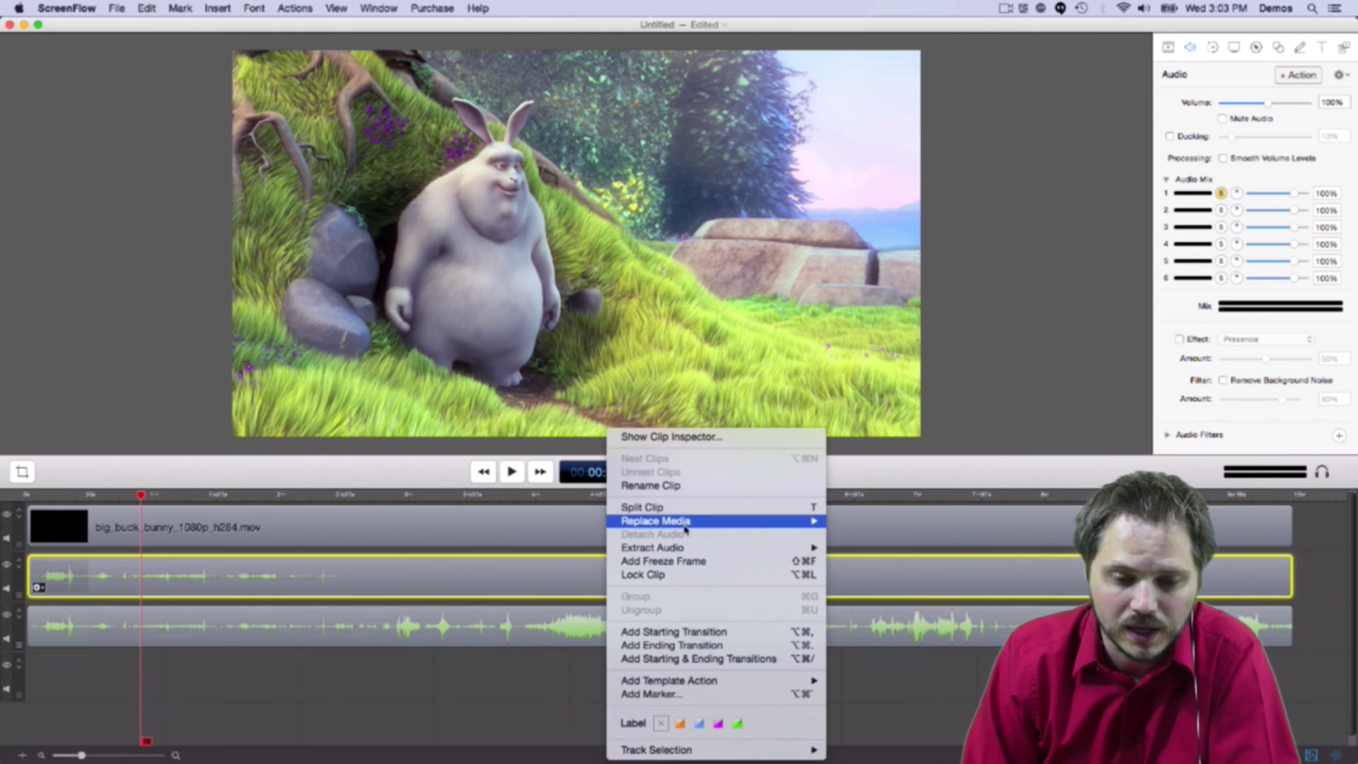
mouse_move(683, 549)
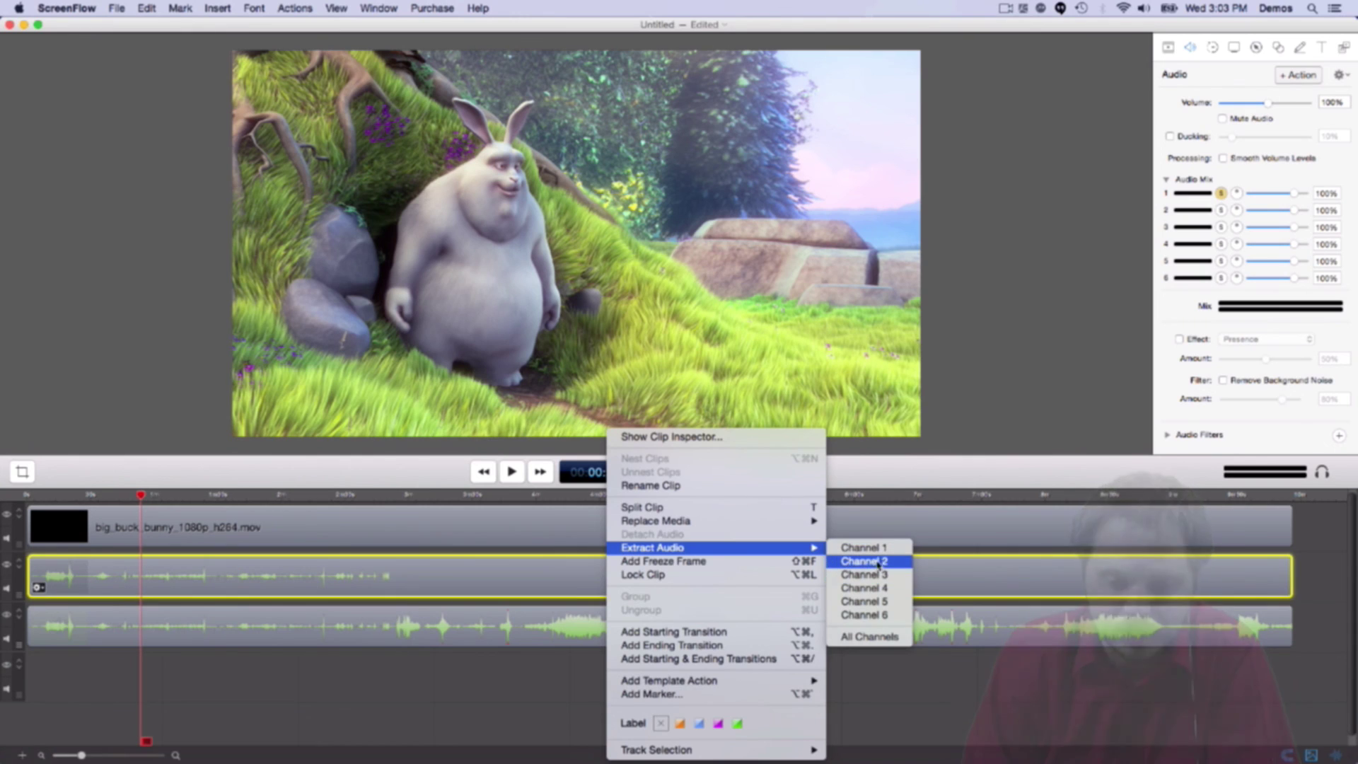
left_click(863, 561)
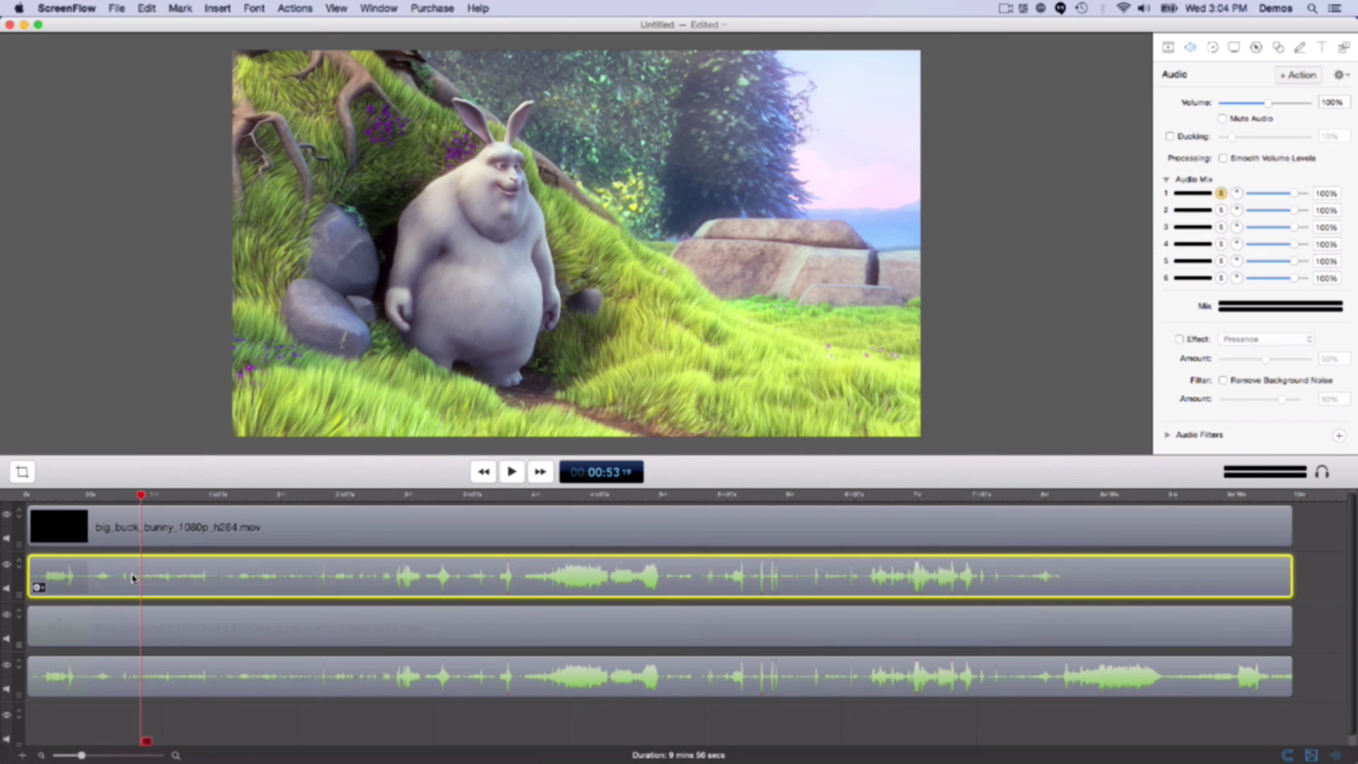
key("Delete")
left_click(348, 614)
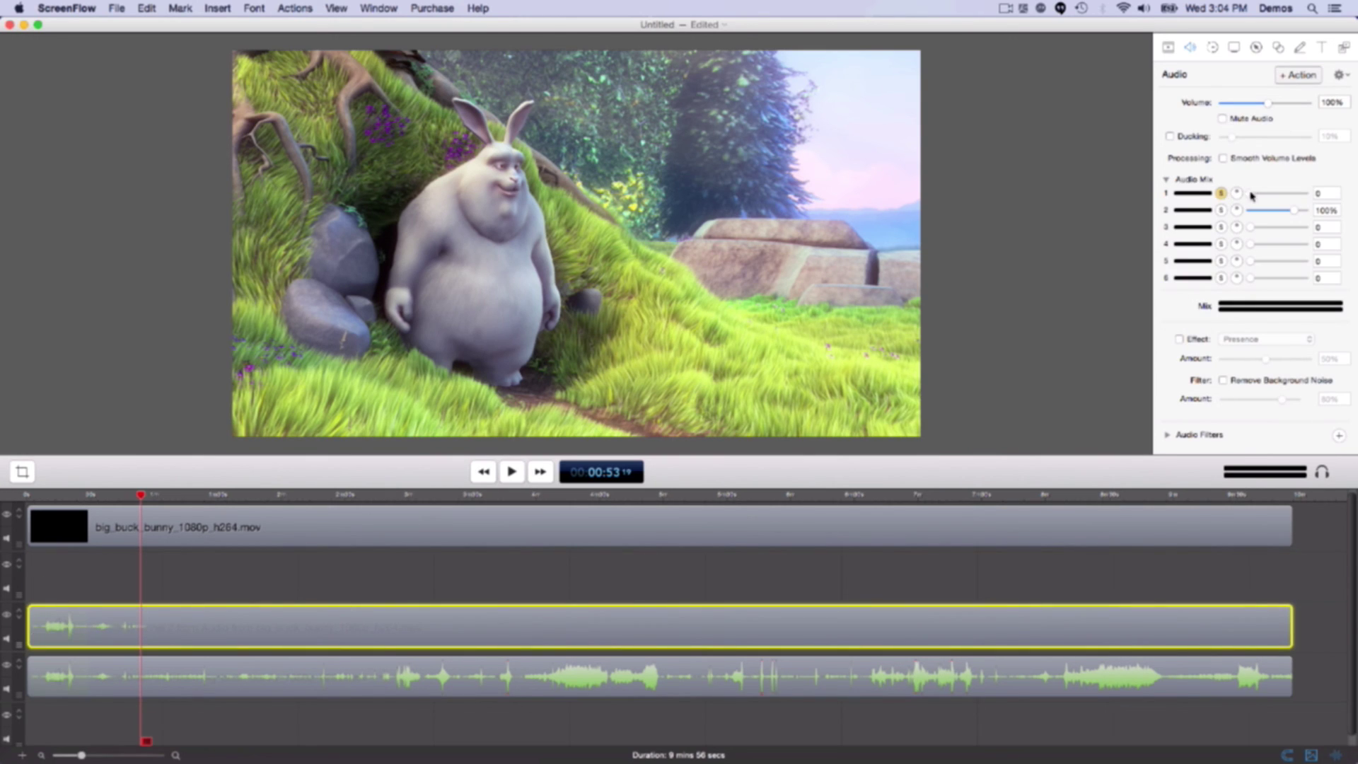
mouse_move(1254, 195)
left_mouse_down()
mouse_move(1296, 193)
mouse_move(1247, 195)
left_mouse_up()
left_click(649, 559)
left_click(563, 670)
left_click(595, 633)
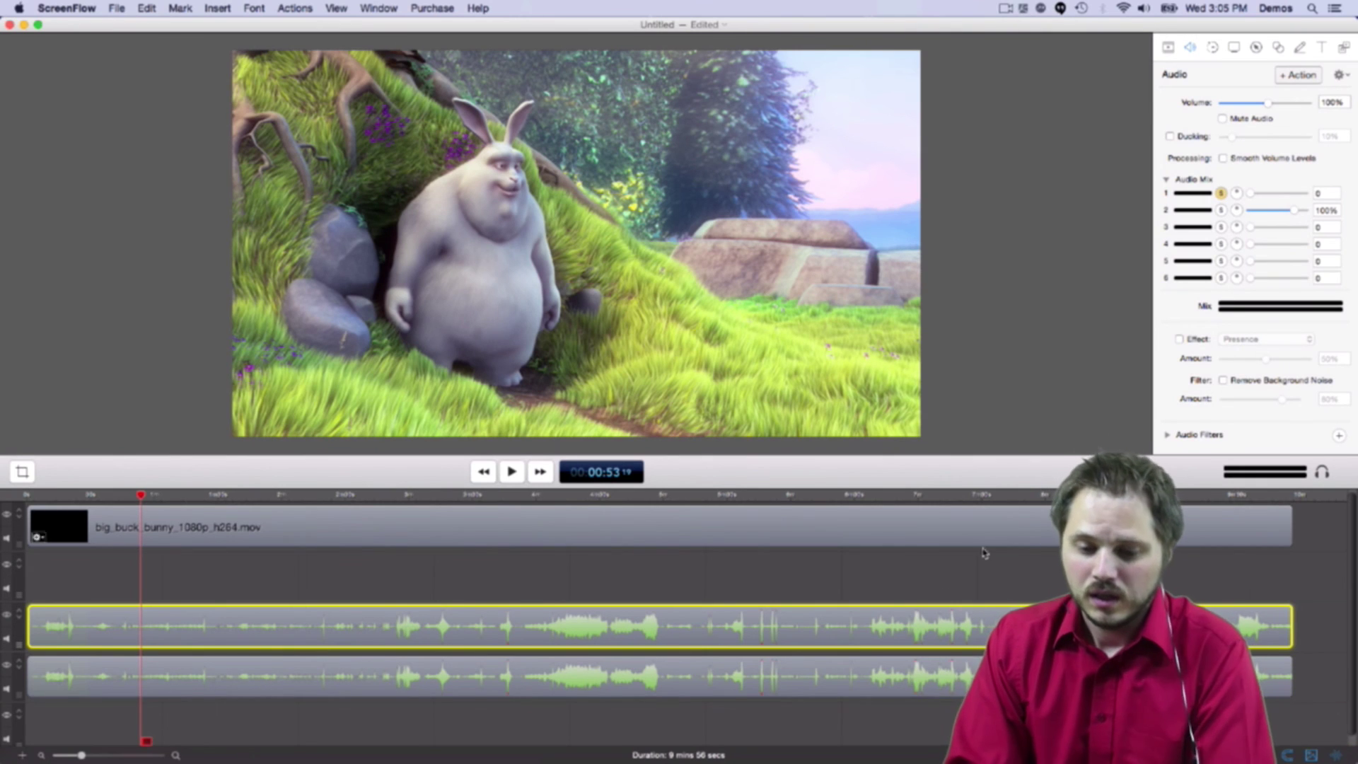
left_click_drag(862, 590, 879, 626)
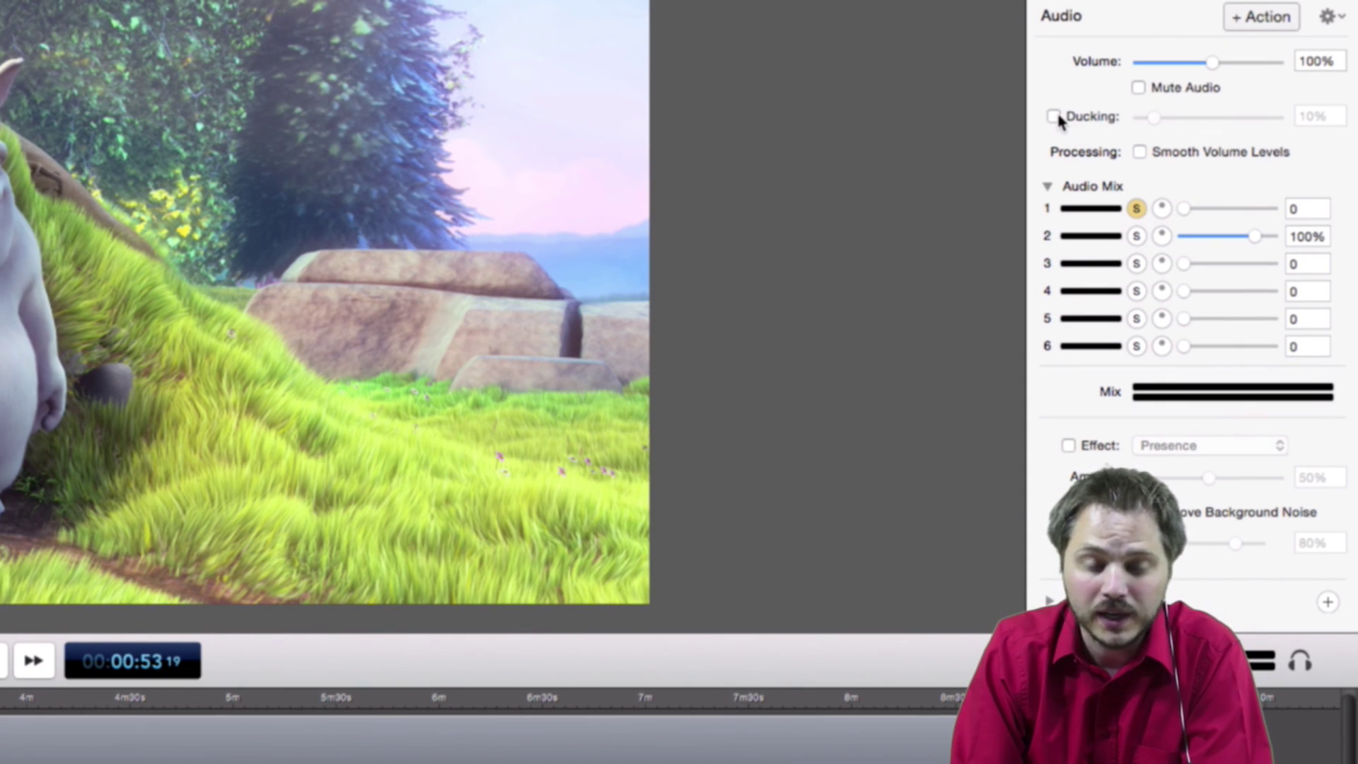
mouse_move(1057, 120)
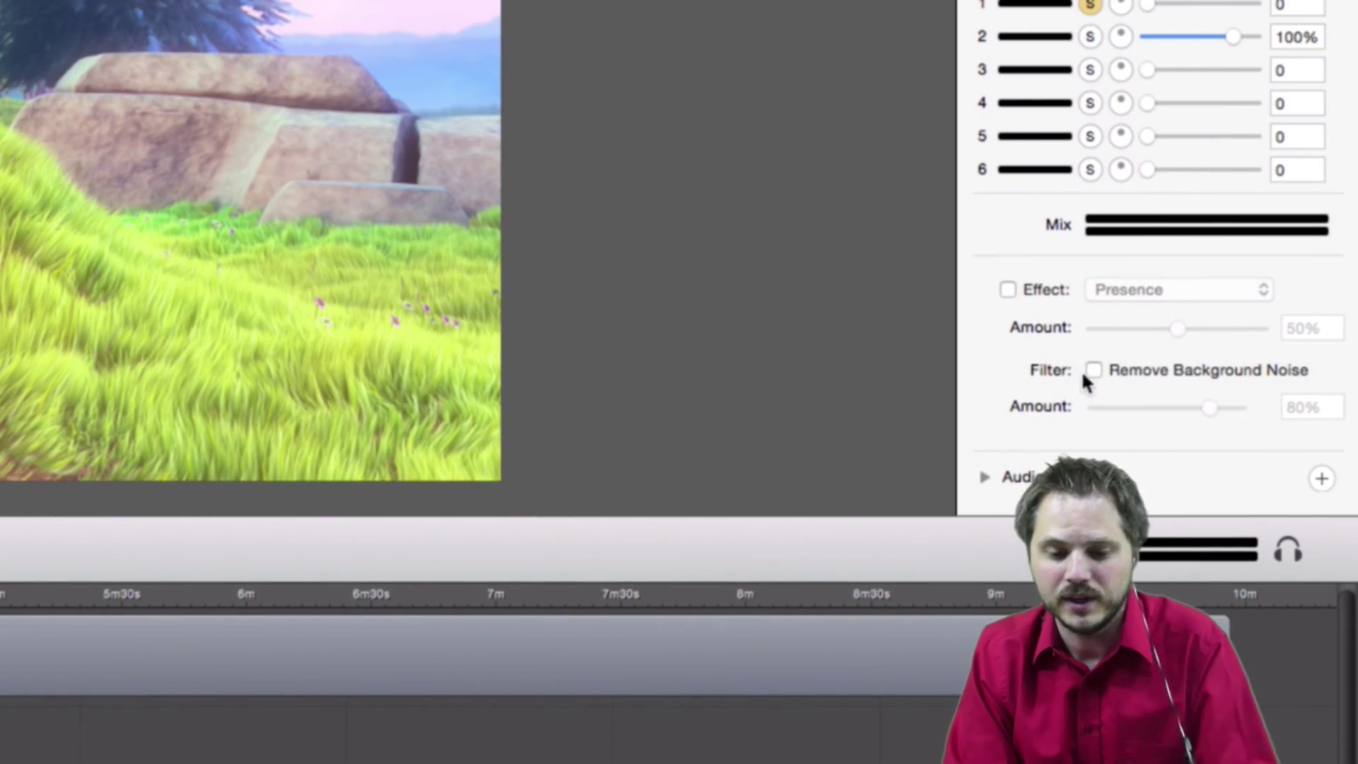
Step: Try the reverb presets on the upper extracted clip, keeping Presence, then delete that upper clip
left_click(1008, 288)
left_click(1173, 289)
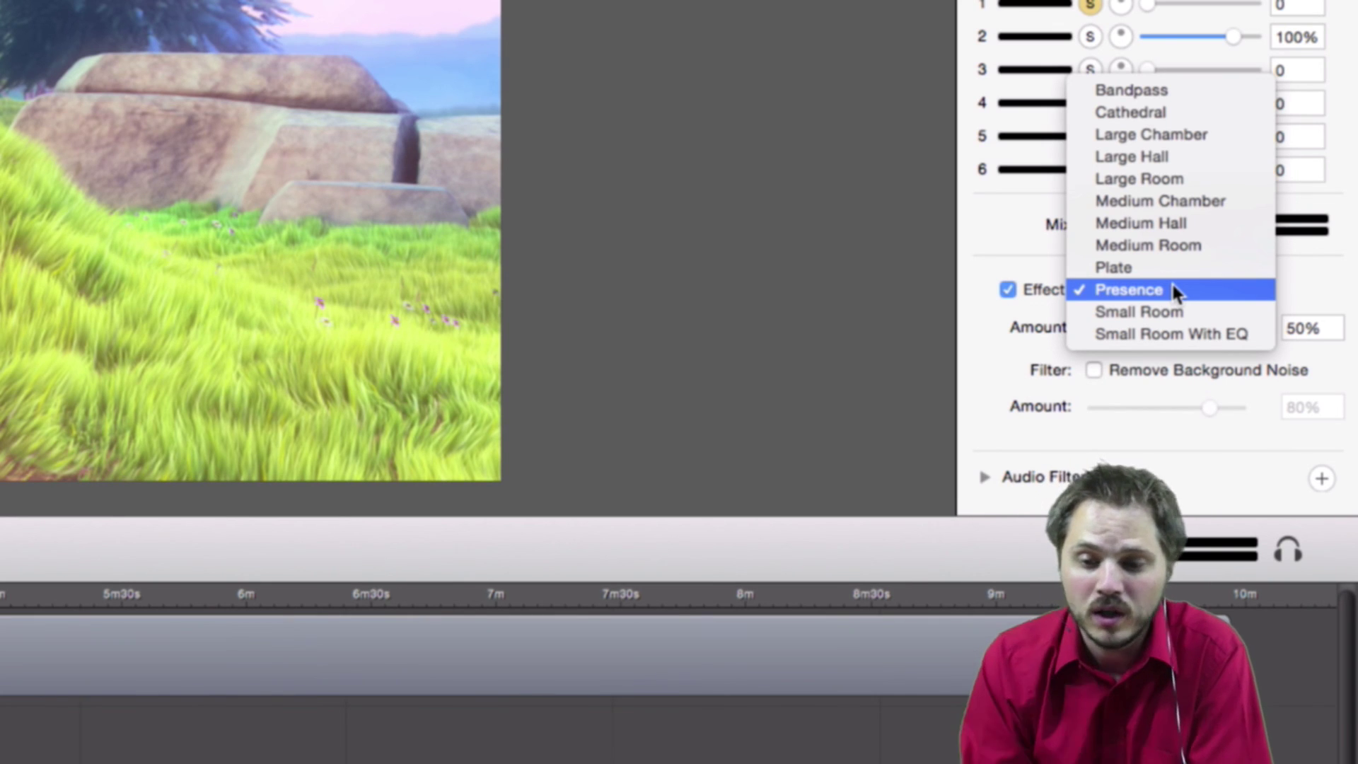
left_click(1008, 296)
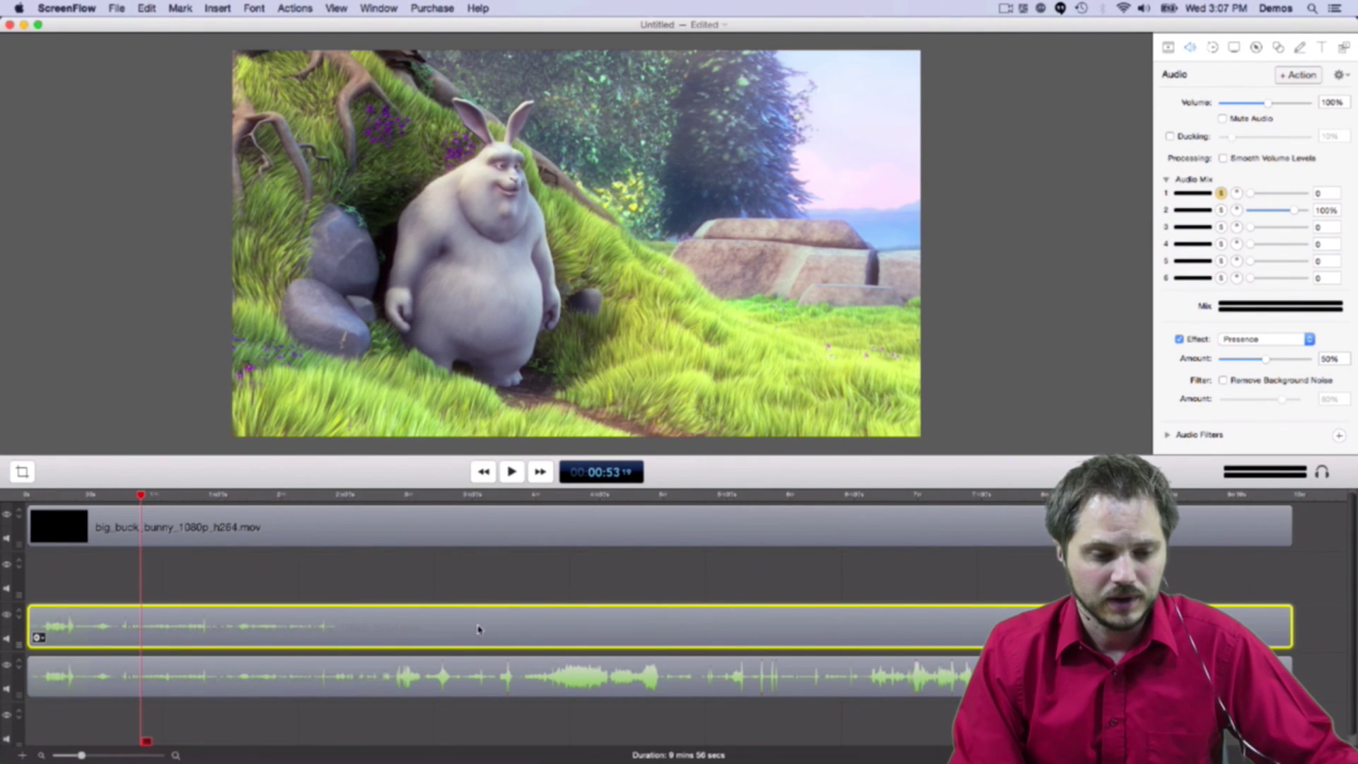
left_click(448, 679)
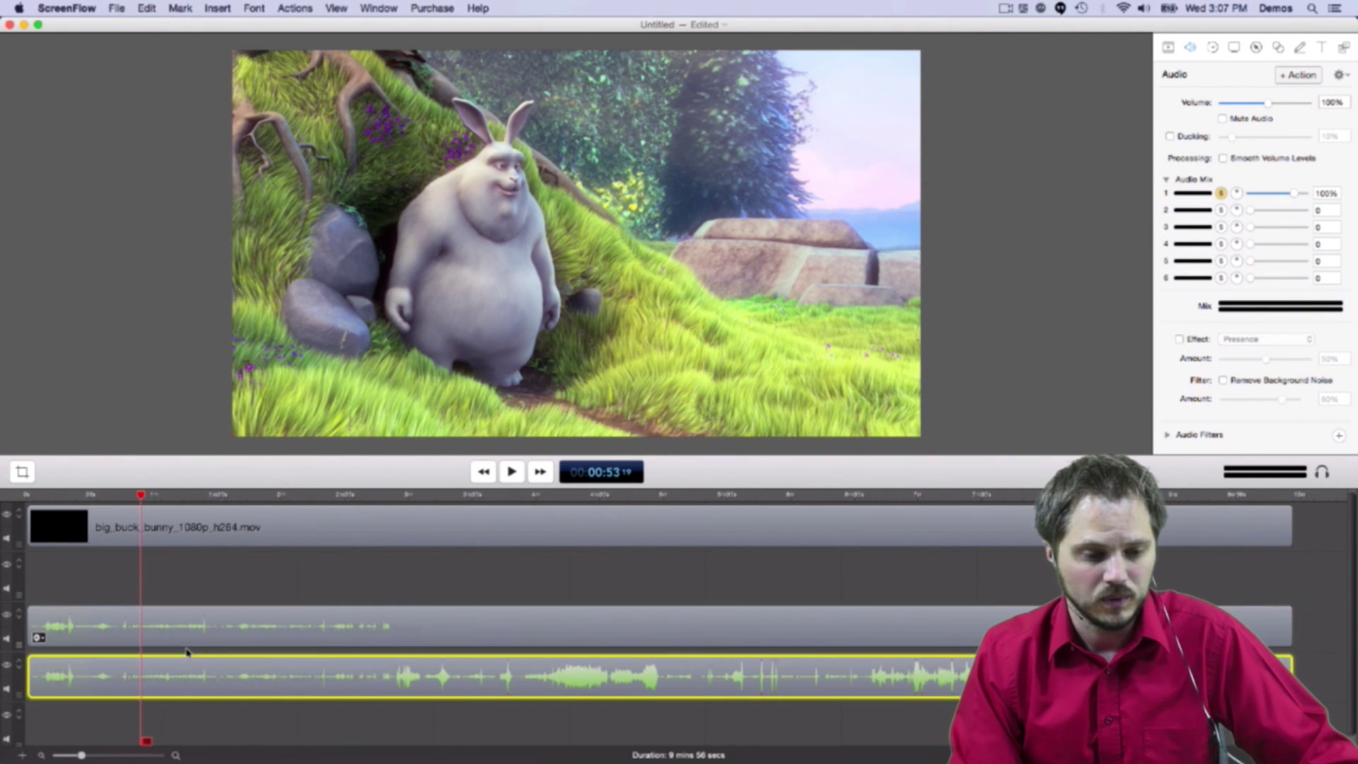
left_click(280, 630)
key("Delete")
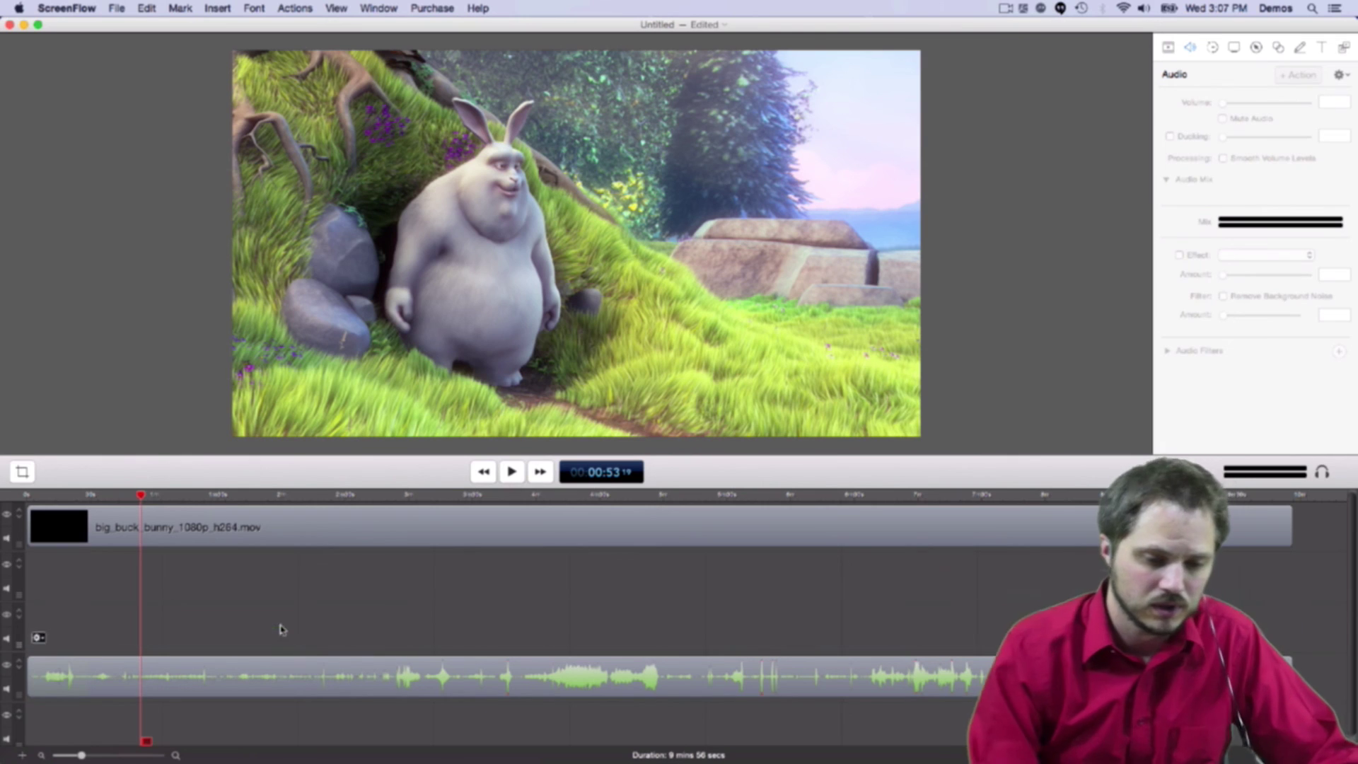
left_click(304, 675)
Step: Turn on reverb for the remaining clip, choose Large Chamber, and start playback
left_click(1180, 340)
left_click(1249, 340)
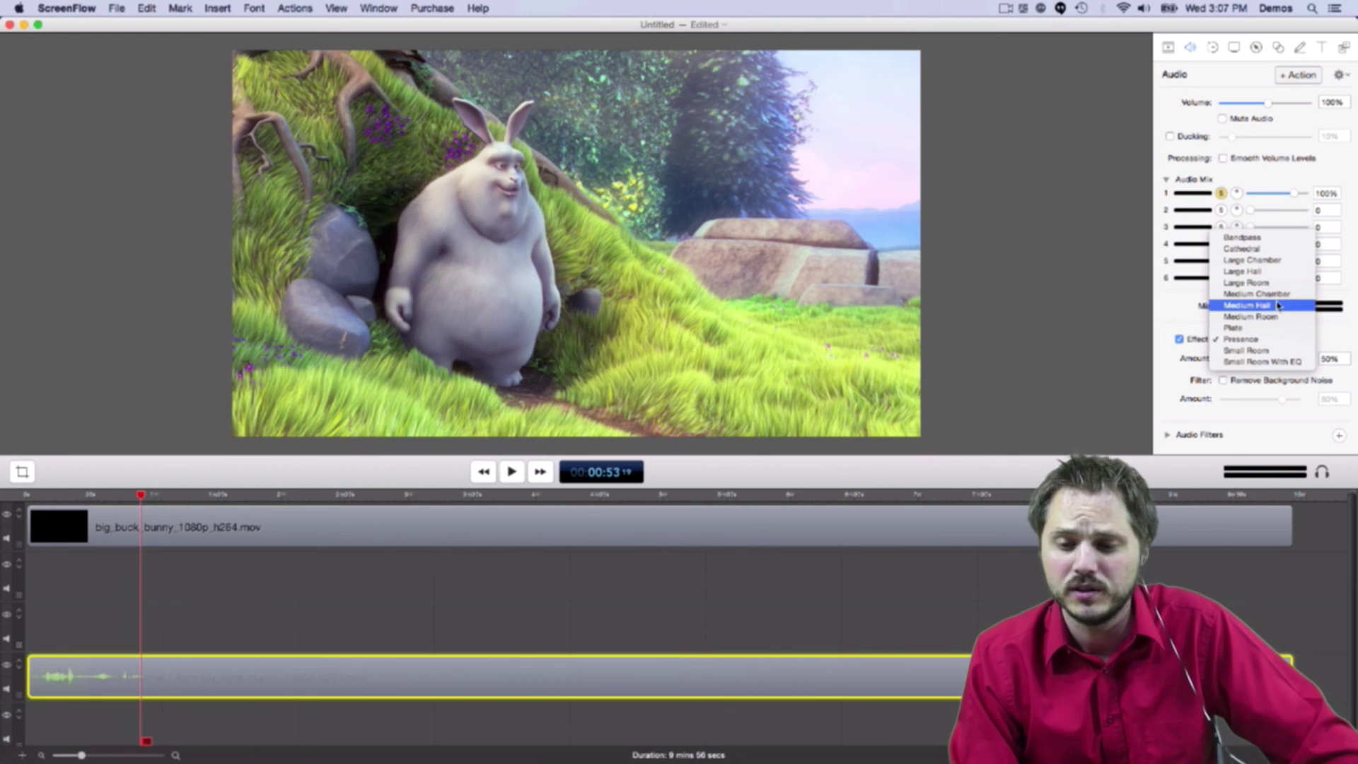
left_click(1262, 261)
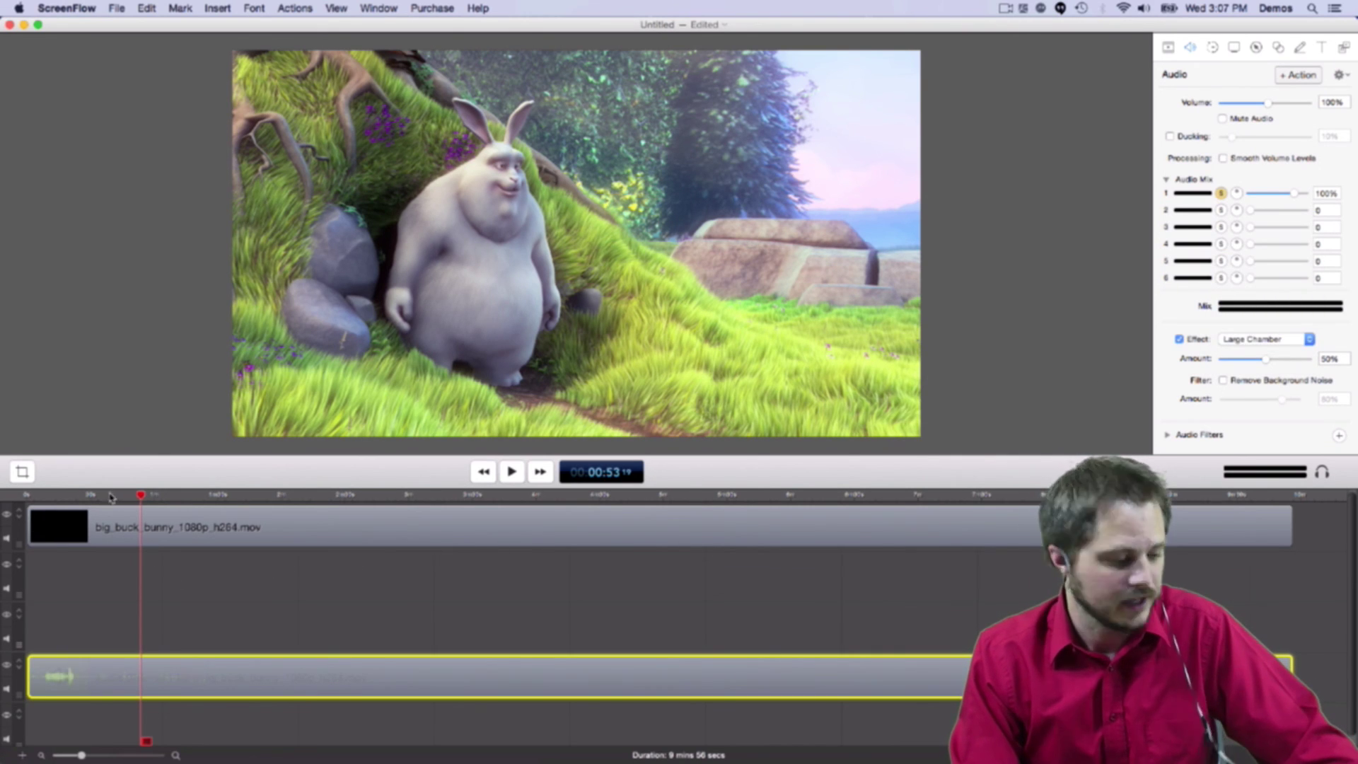
key("space")
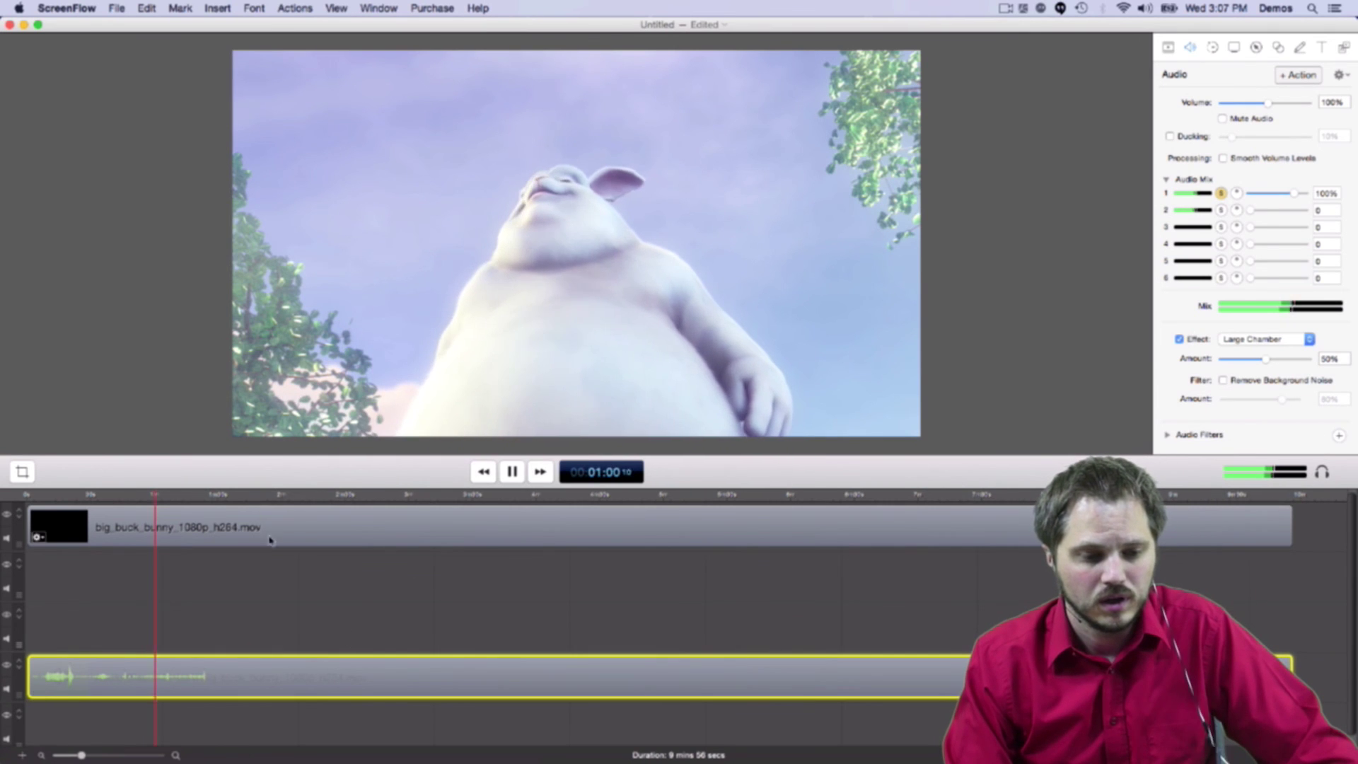
Step: Play the clip briefly from 1:34, then replay from 1:25 and stop at 1:36
key("space")
left_click(227, 497)
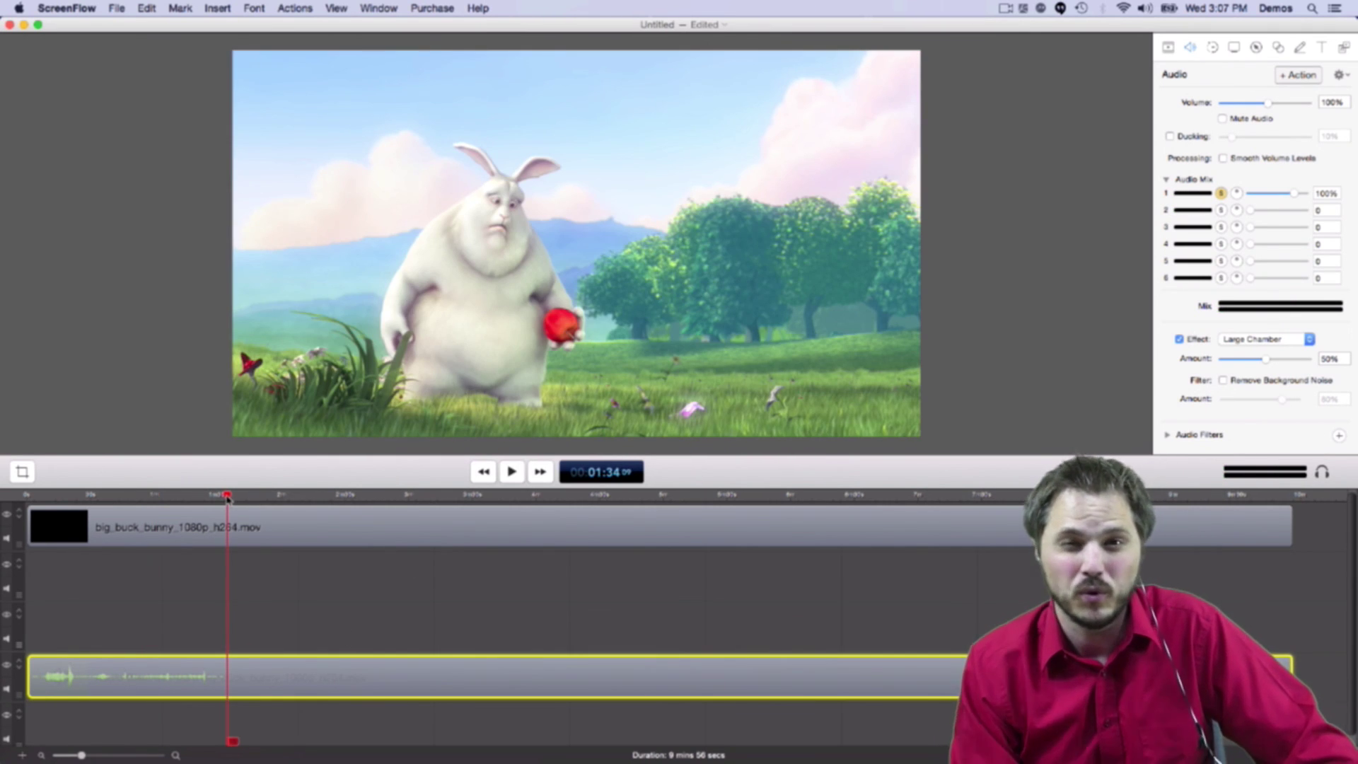
key("space")
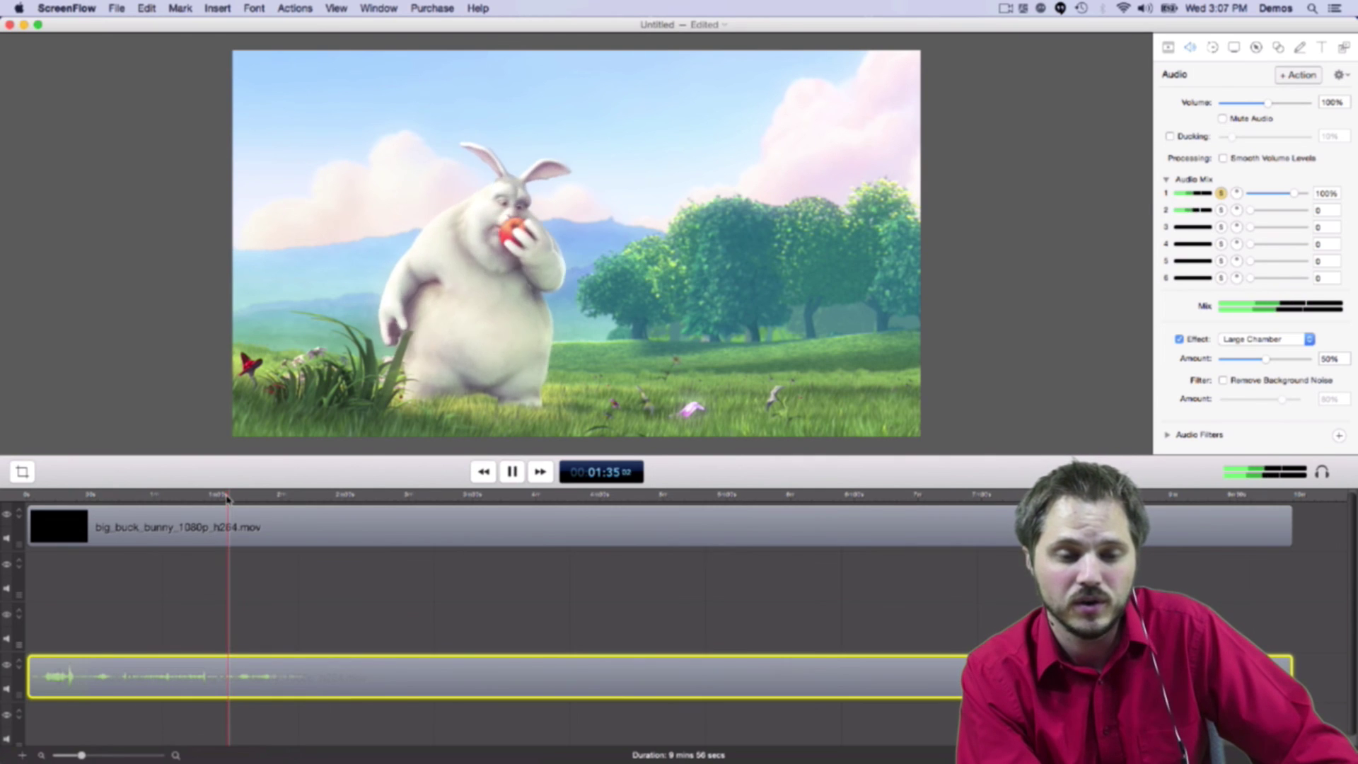
key("space")
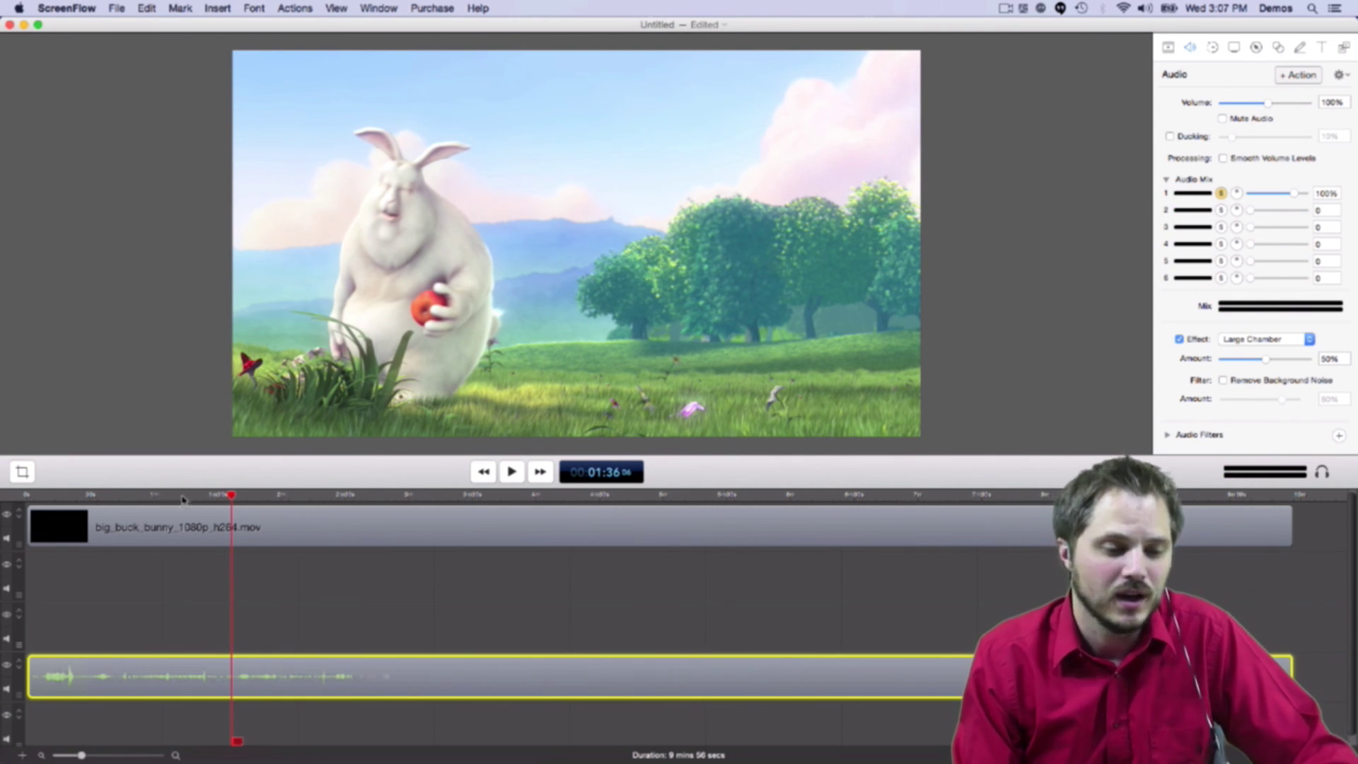
left_click(209, 495)
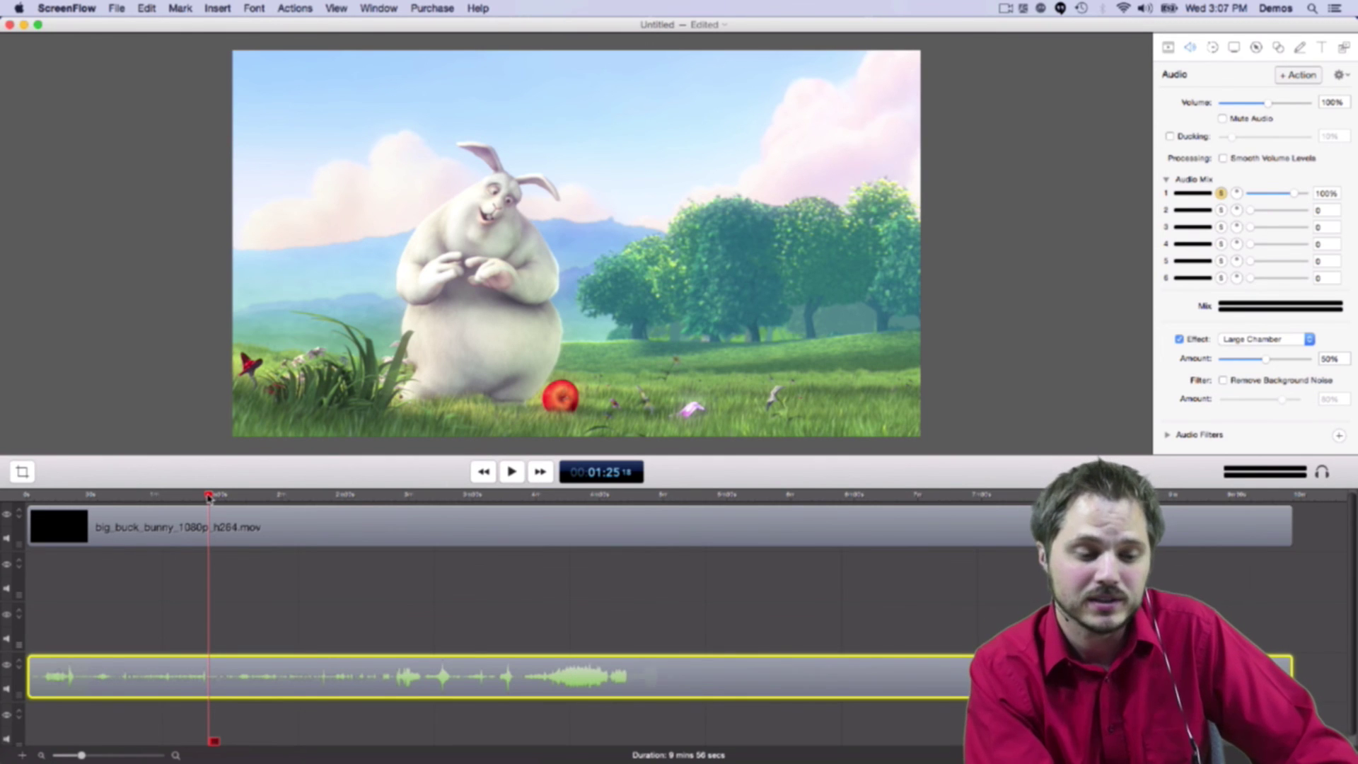
key("space")
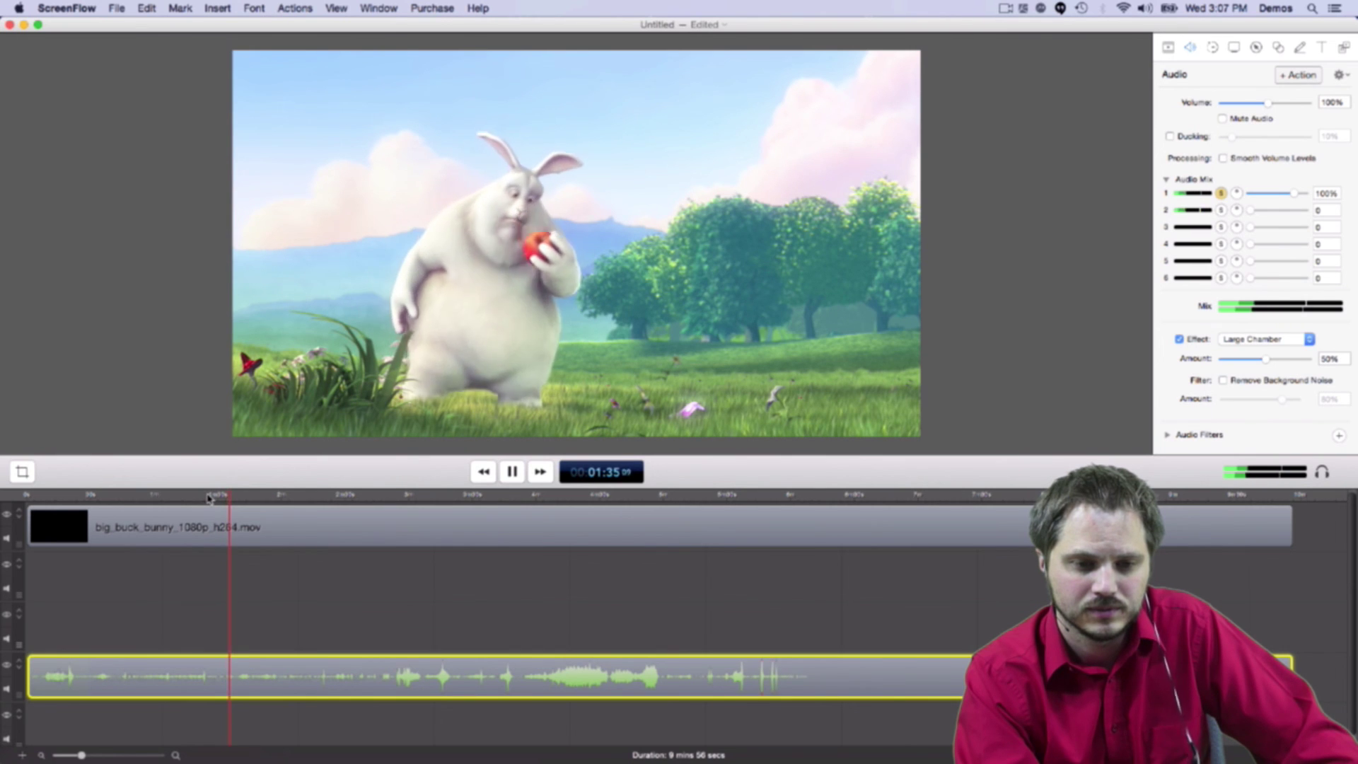
key("space")
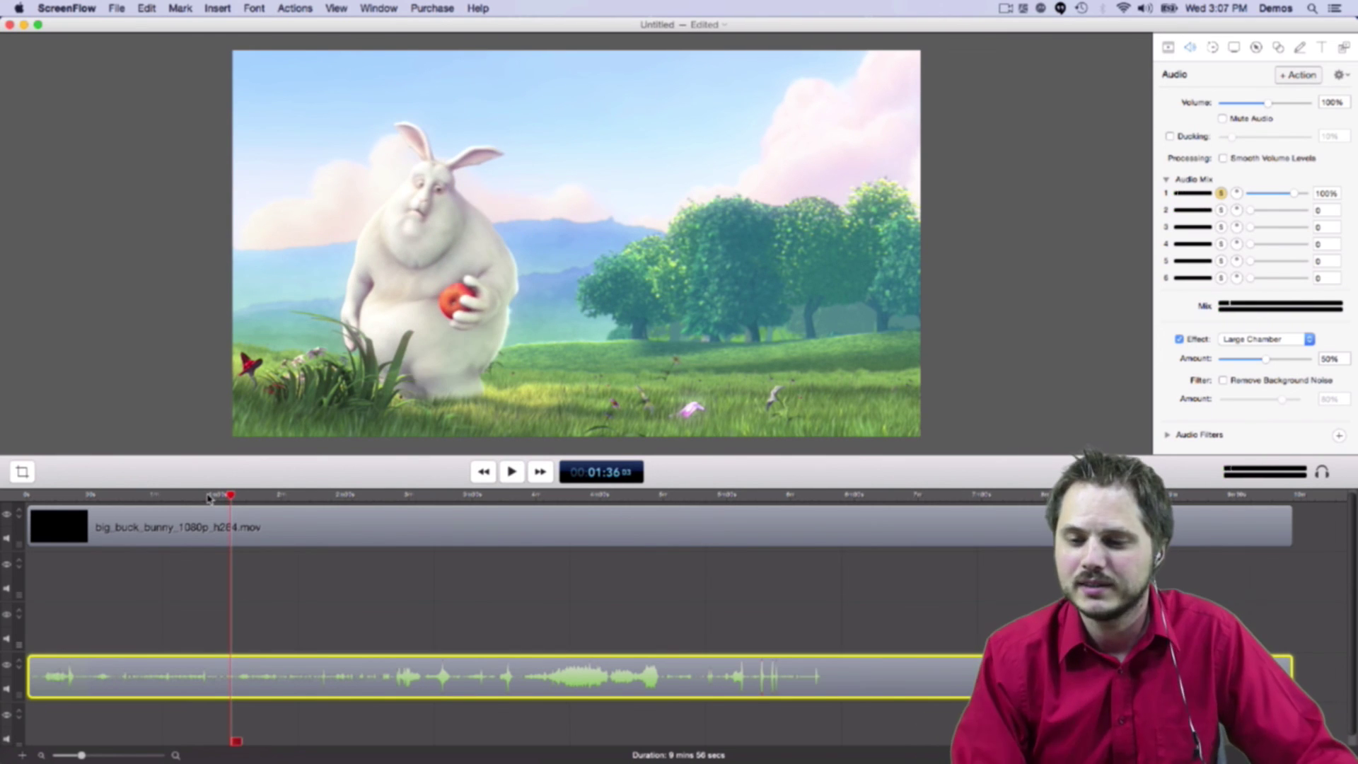
Step: Switch the reverb to Small Room, preview it from 1:31, and set its amount to 56%
left_click(1271, 342)
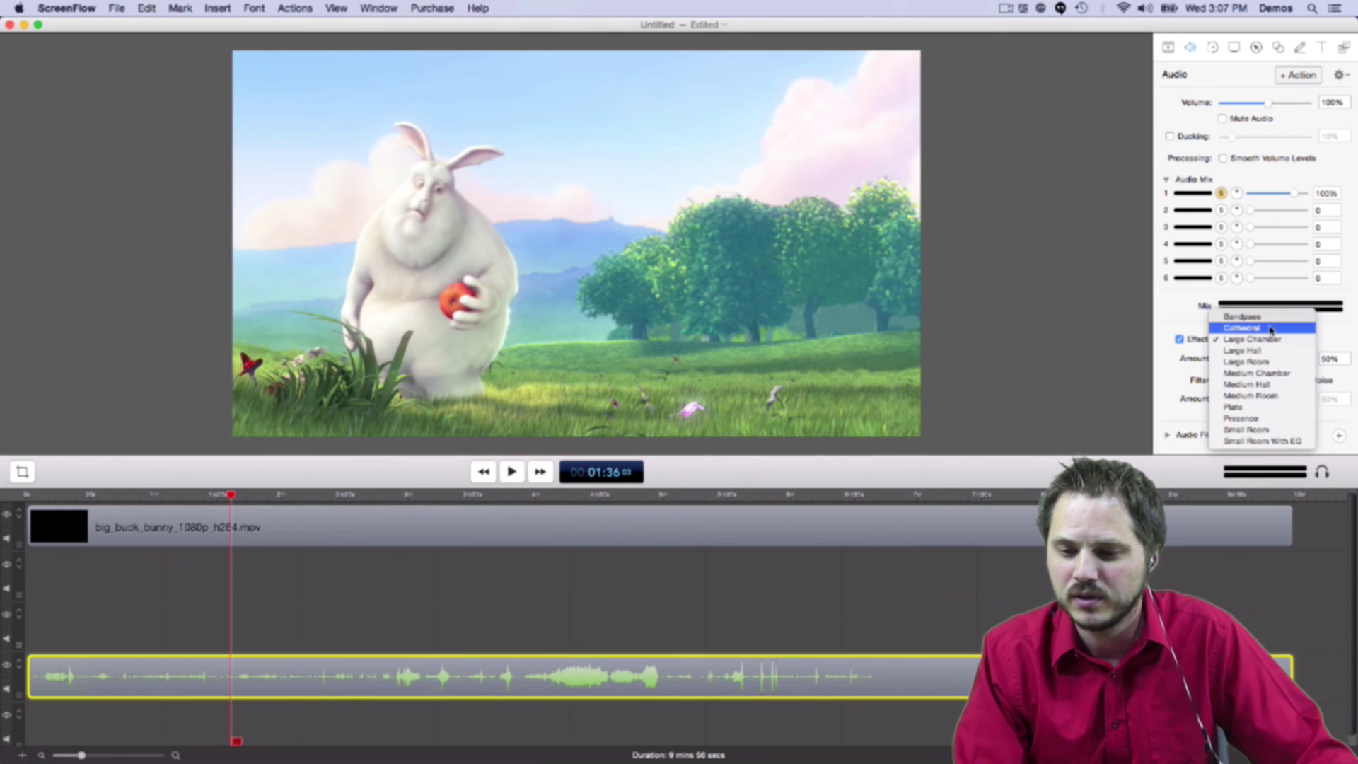
left_click(1257, 429)
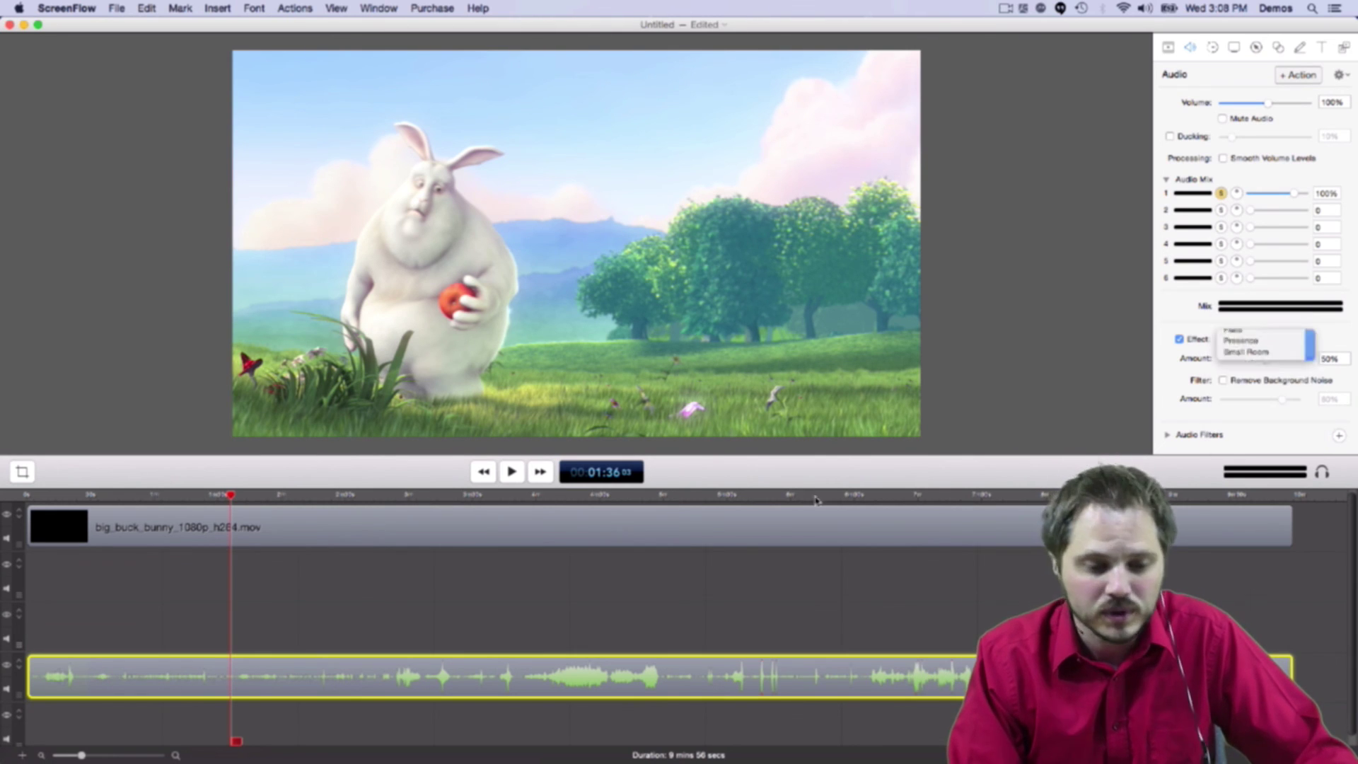
left_click_drag(231, 497, 227, 498)
key("space")
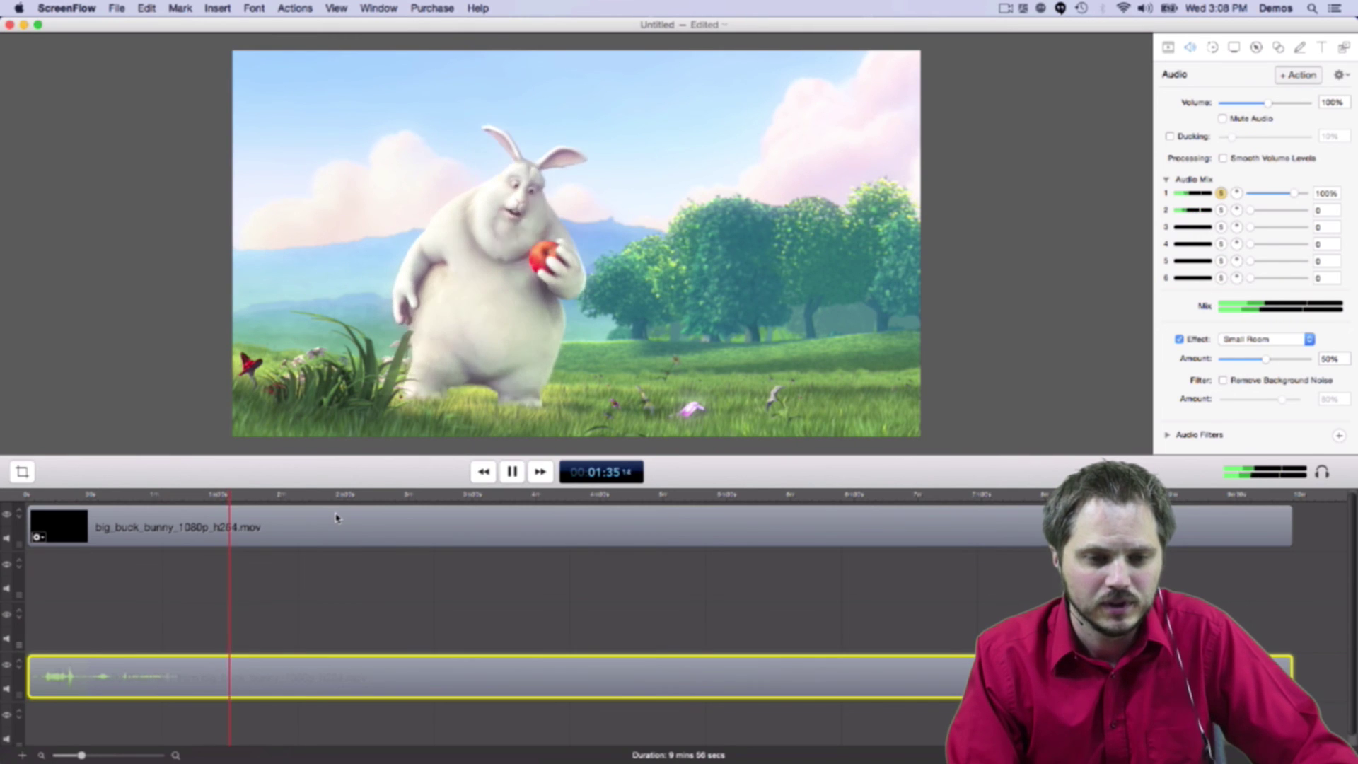
key("space")
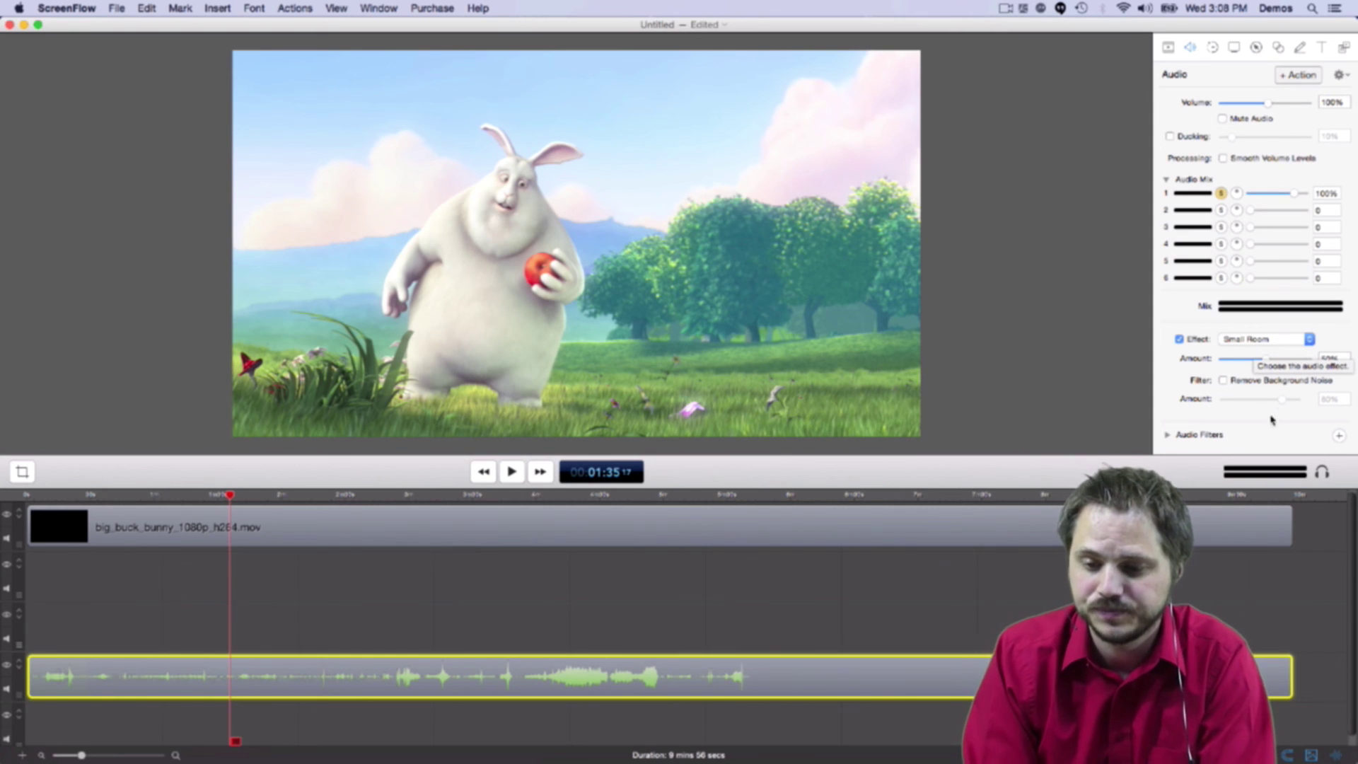
left_click_drag(1283, 360, 1245, 359)
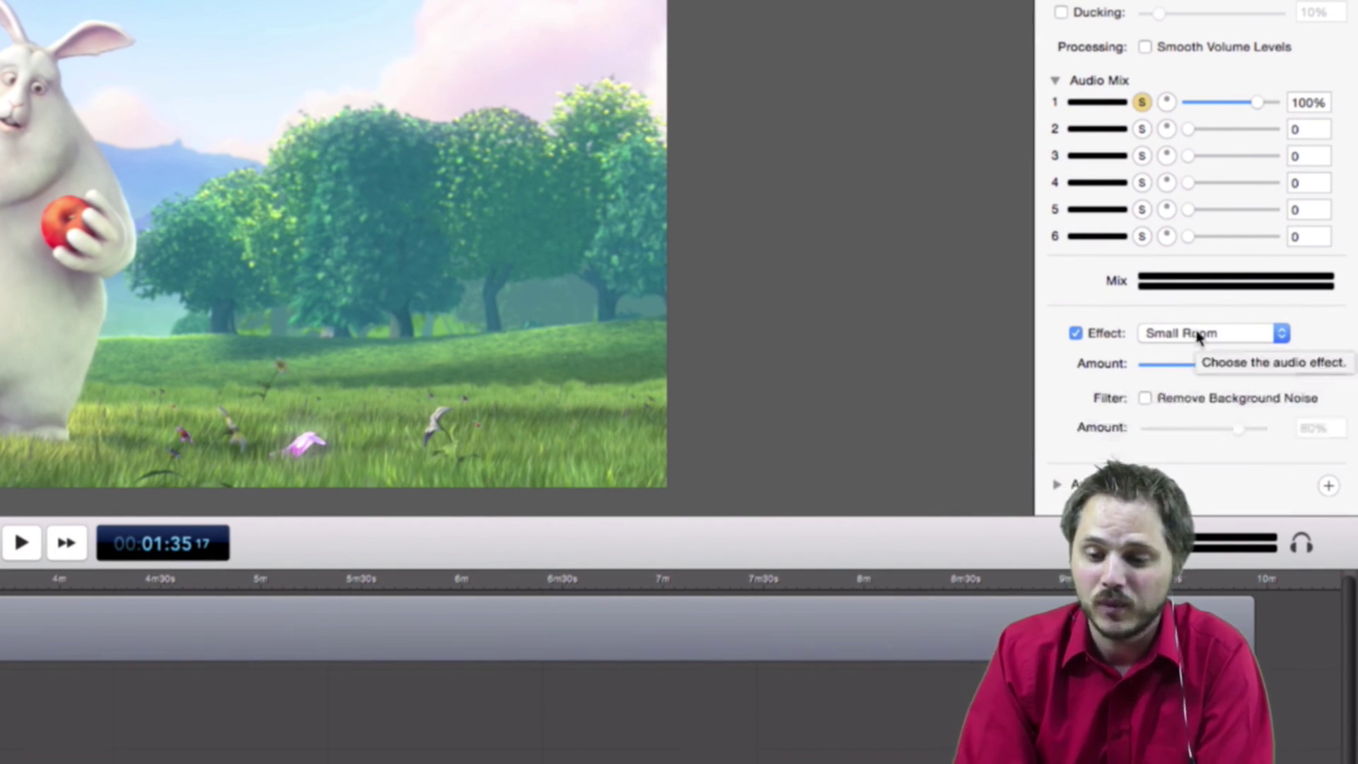
Step: Set the reverb to Cathedral at 100% amount and play from about 1:25 to 1:36
left_click(1197, 333)
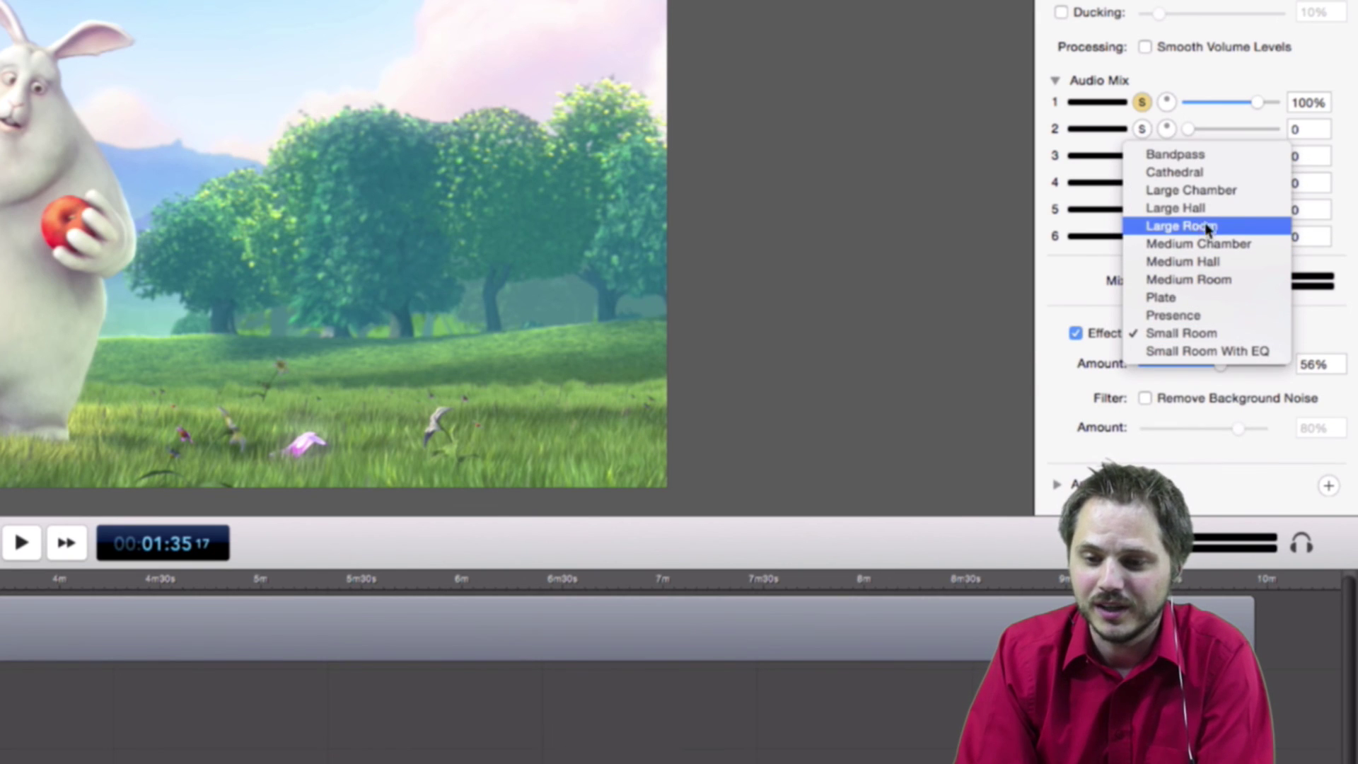
left_click(1203, 173)
left_click_drag(1222, 364, 1300, 357)
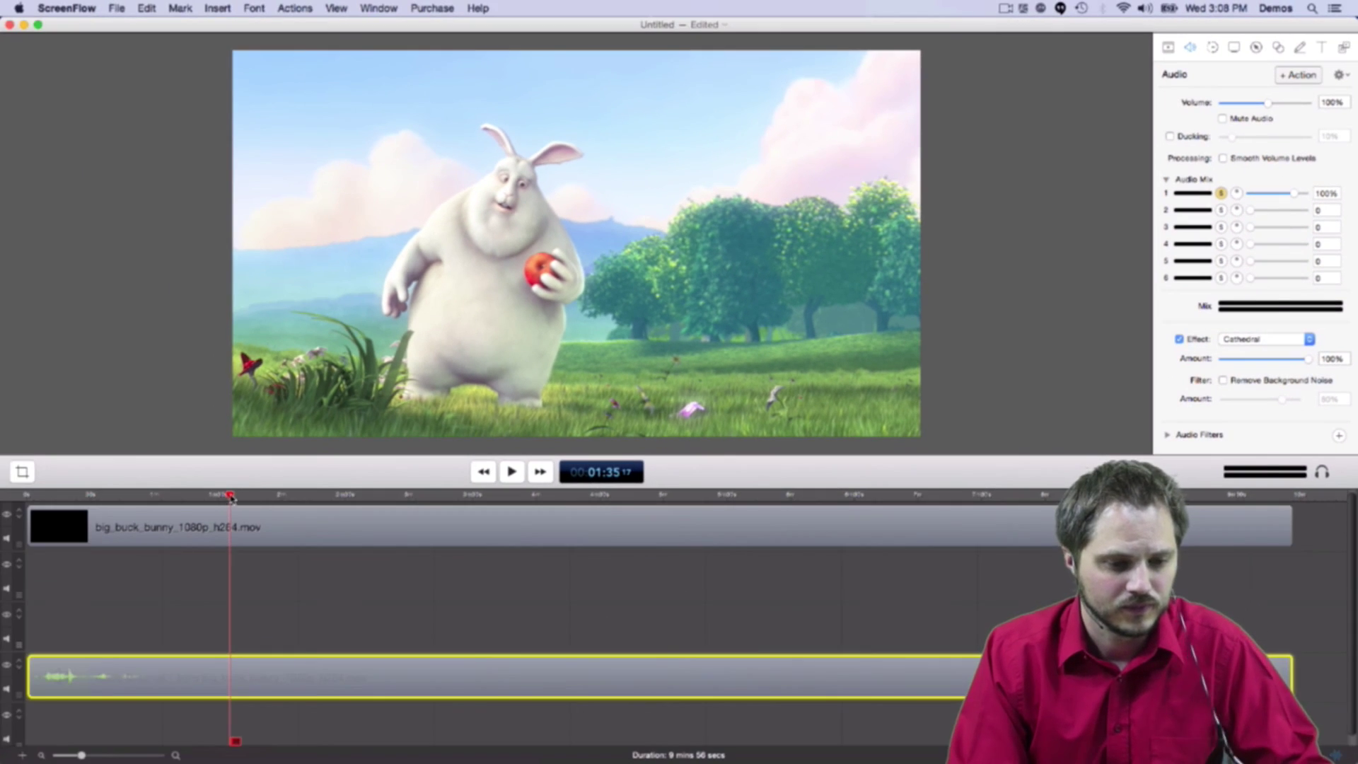
left_click_drag(231, 497, 217, 498)
key("space")
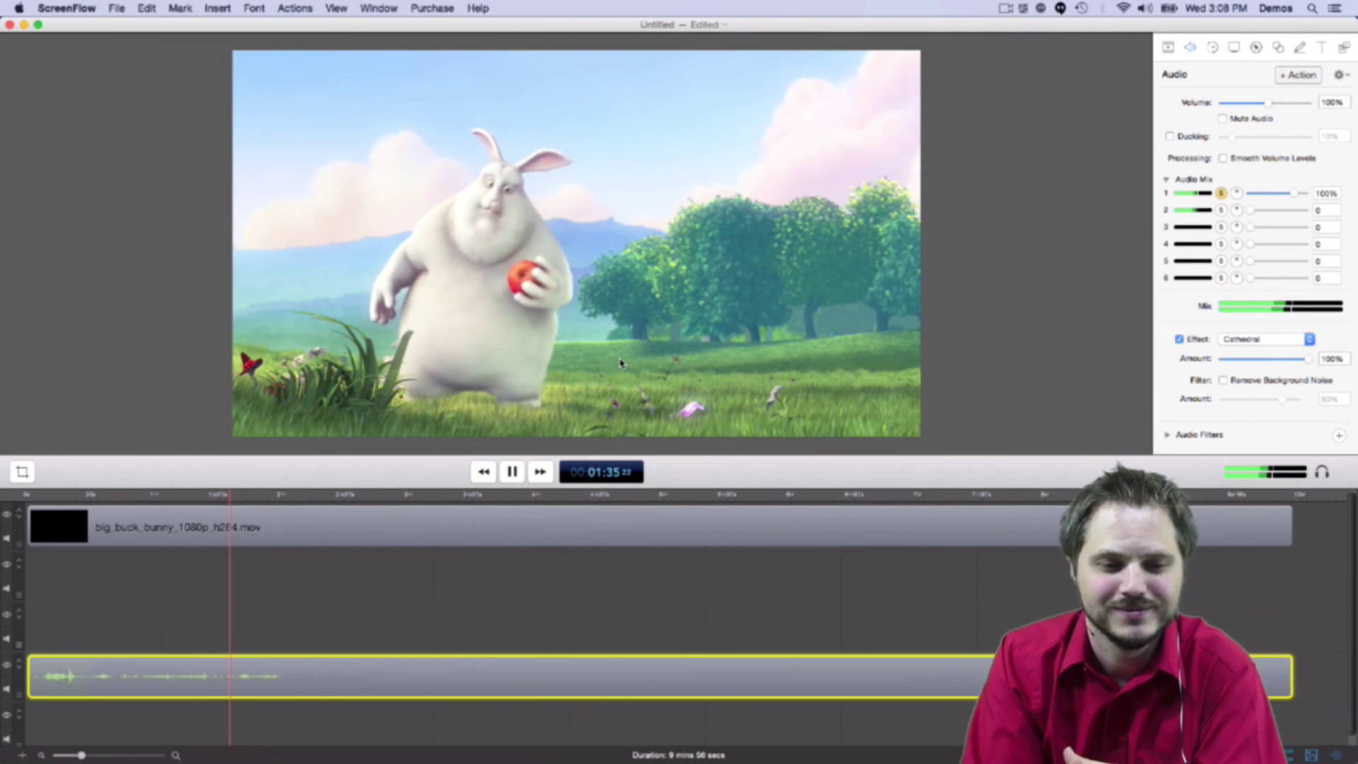
key("space")
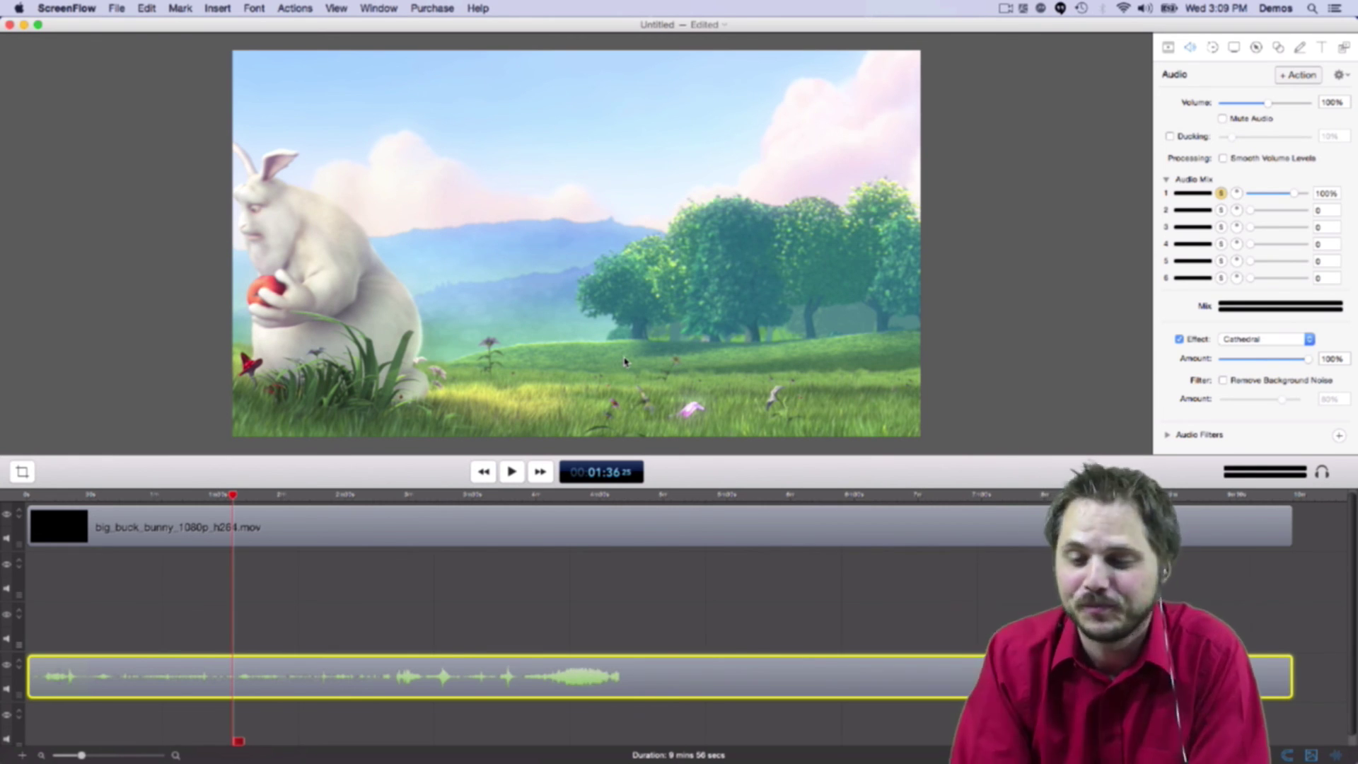
Step: Turn off the Cathedral reverb and set Remove Background Noise to 100%
left_click(1179, 342)
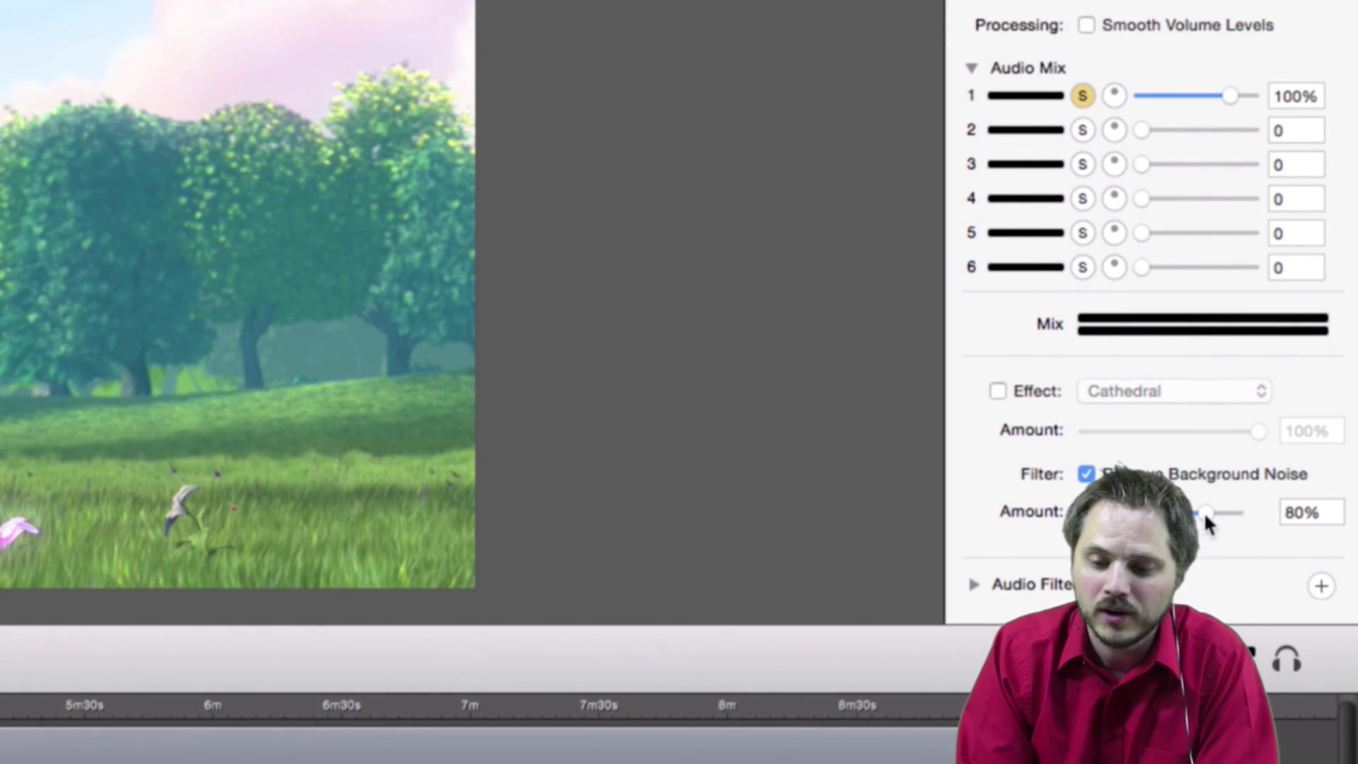
left_click_drag(1202, 644, 1197, 645)
left_click_drag(1203, 513, 1131, 512)
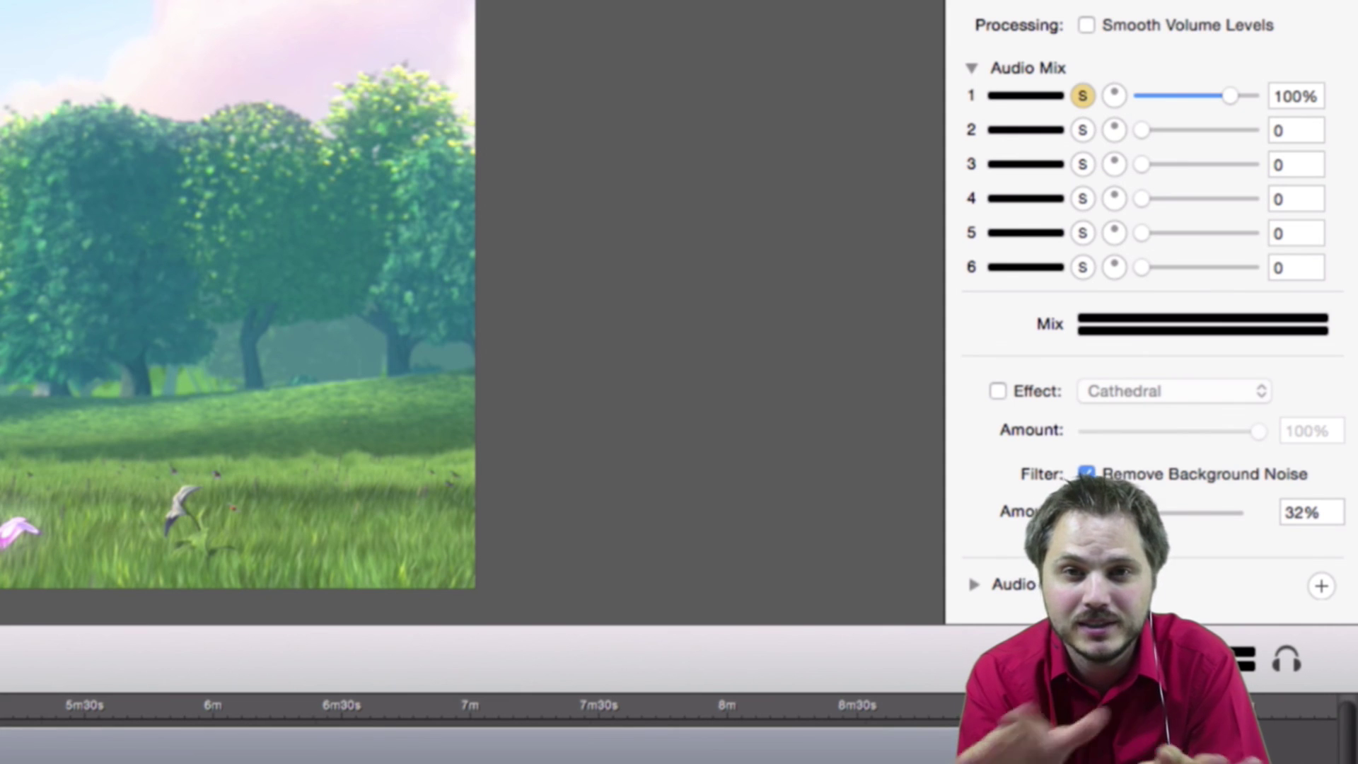
left_click_drag(1134, 512, 1239, 508)
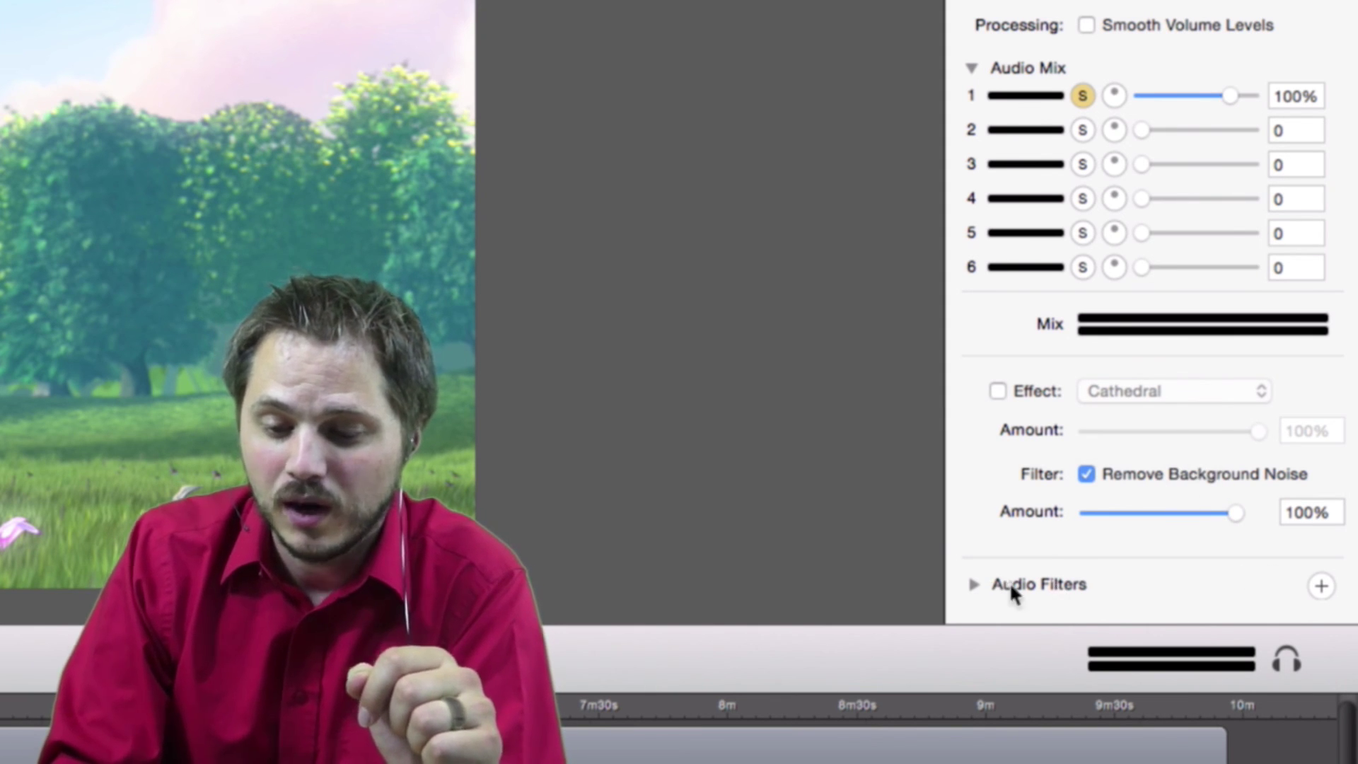
Step: Expand Audio Filters, open the Apple audio unit list, and select Apple: AUDelay
left_click(973, 586)
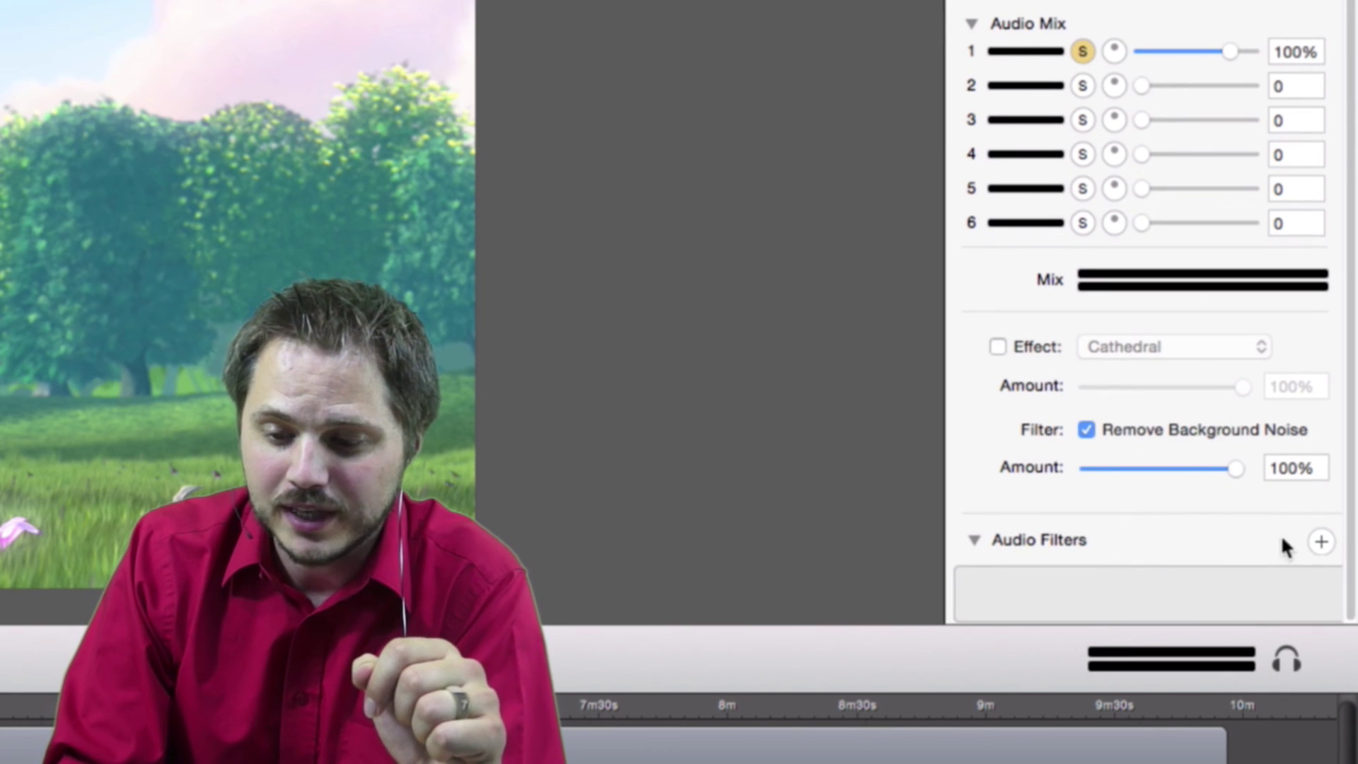
left_click(1318, 541)
scroll(1157, 266, "down", 3)
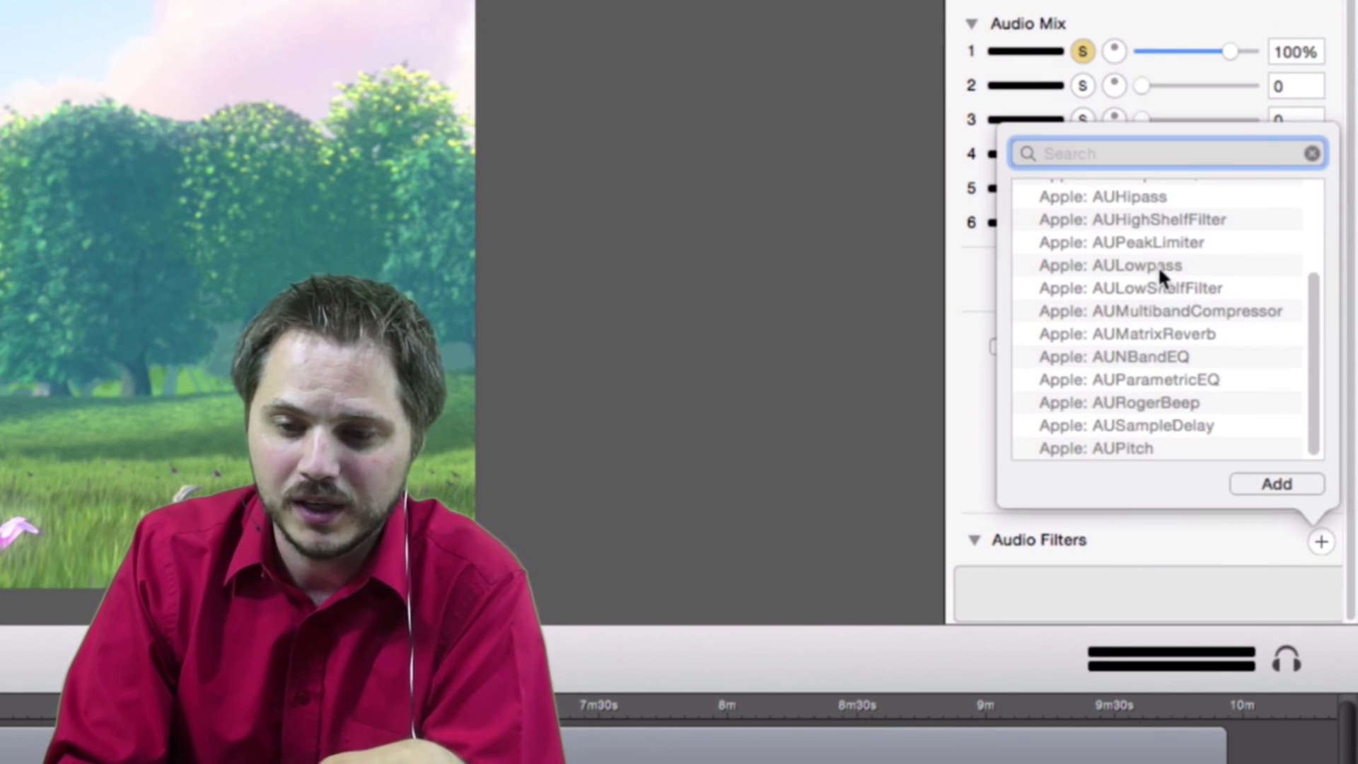
scroll(1159, 270, "up", 3)
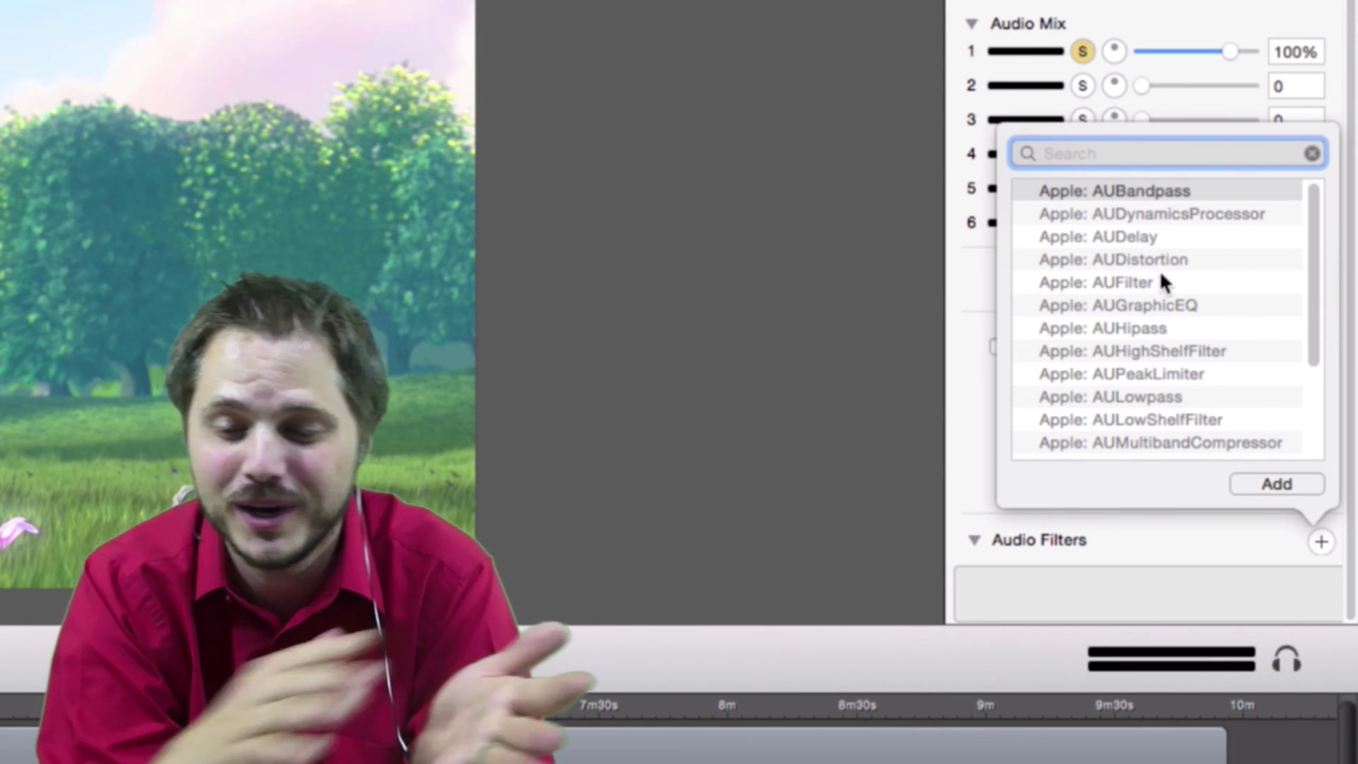
left_click(1145, 237)
Step: Add the Apple: AUDelay filter at 50% dry/wet mix and 50% feedback
left_click(1277, 483)
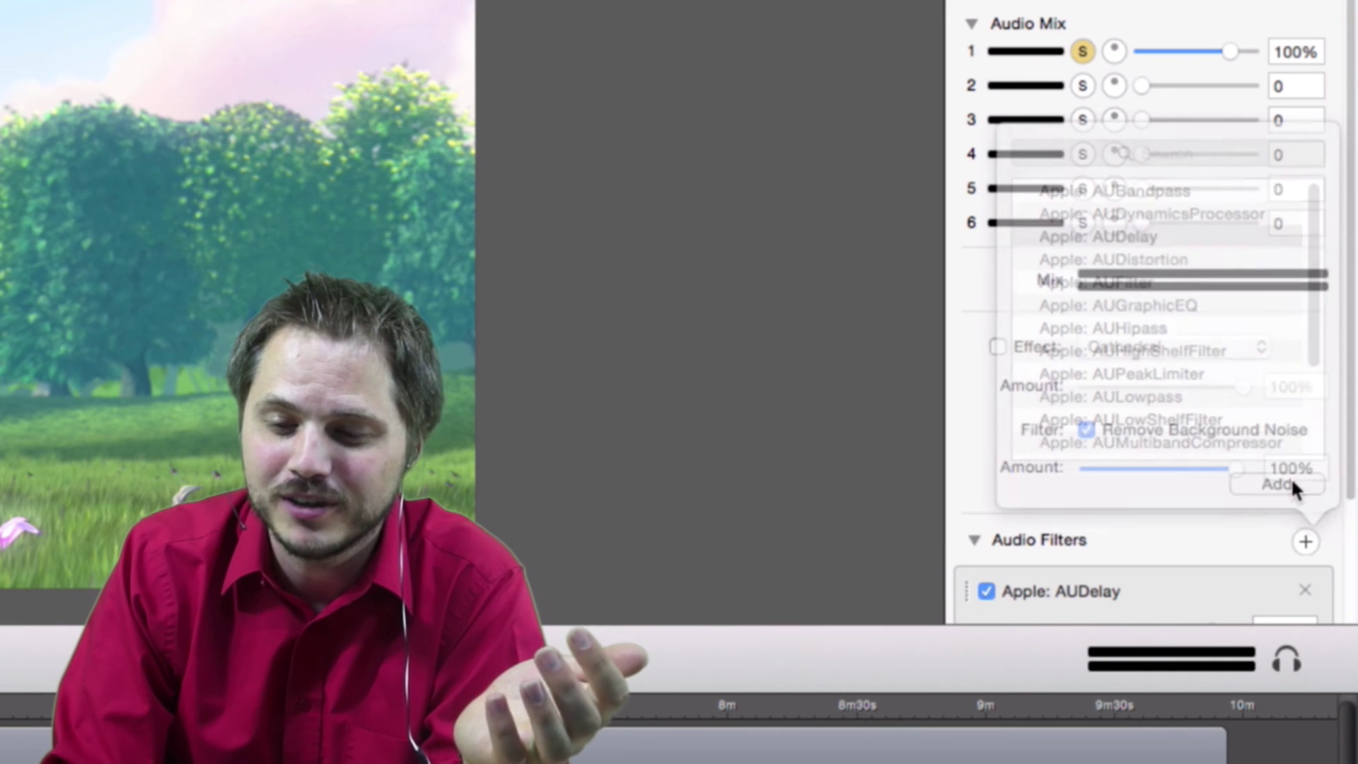
scroll(1137, 367, "down", 3)
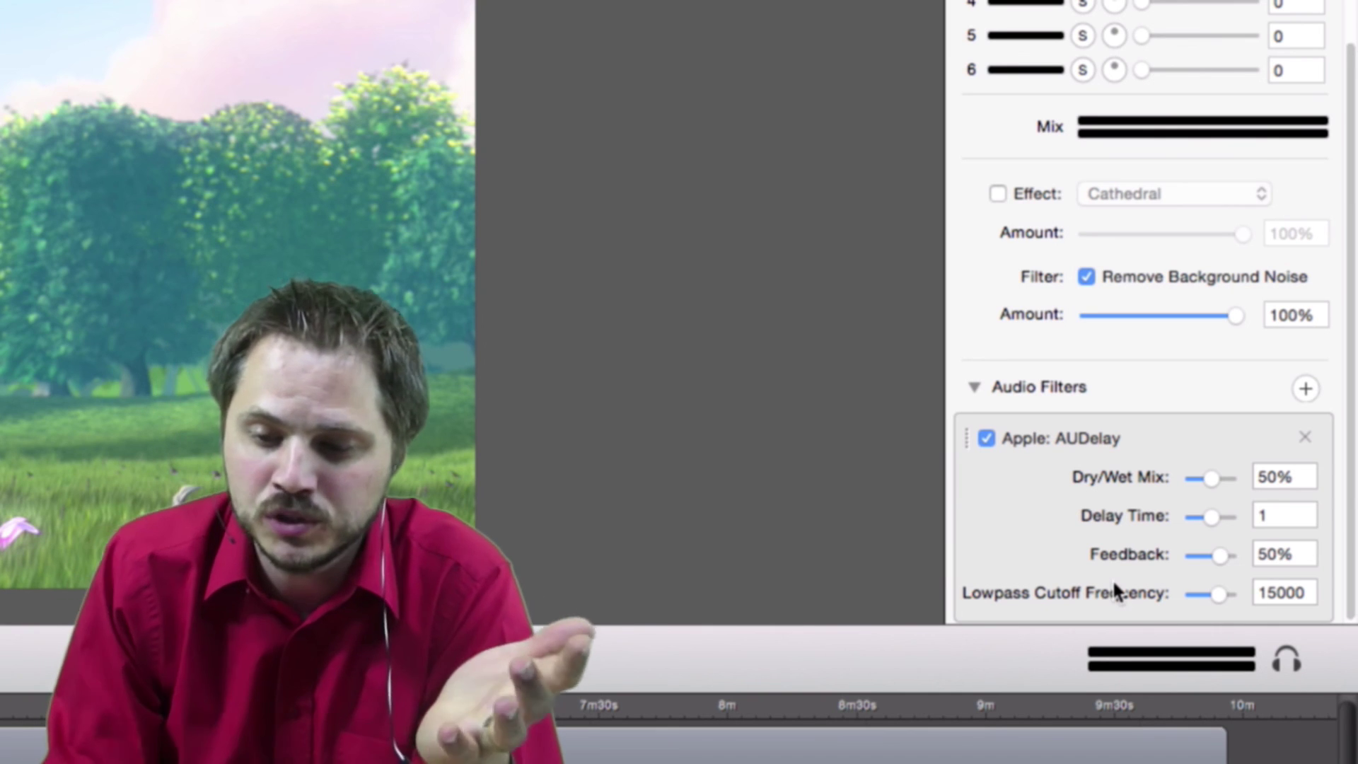
left_click(1305, 388)
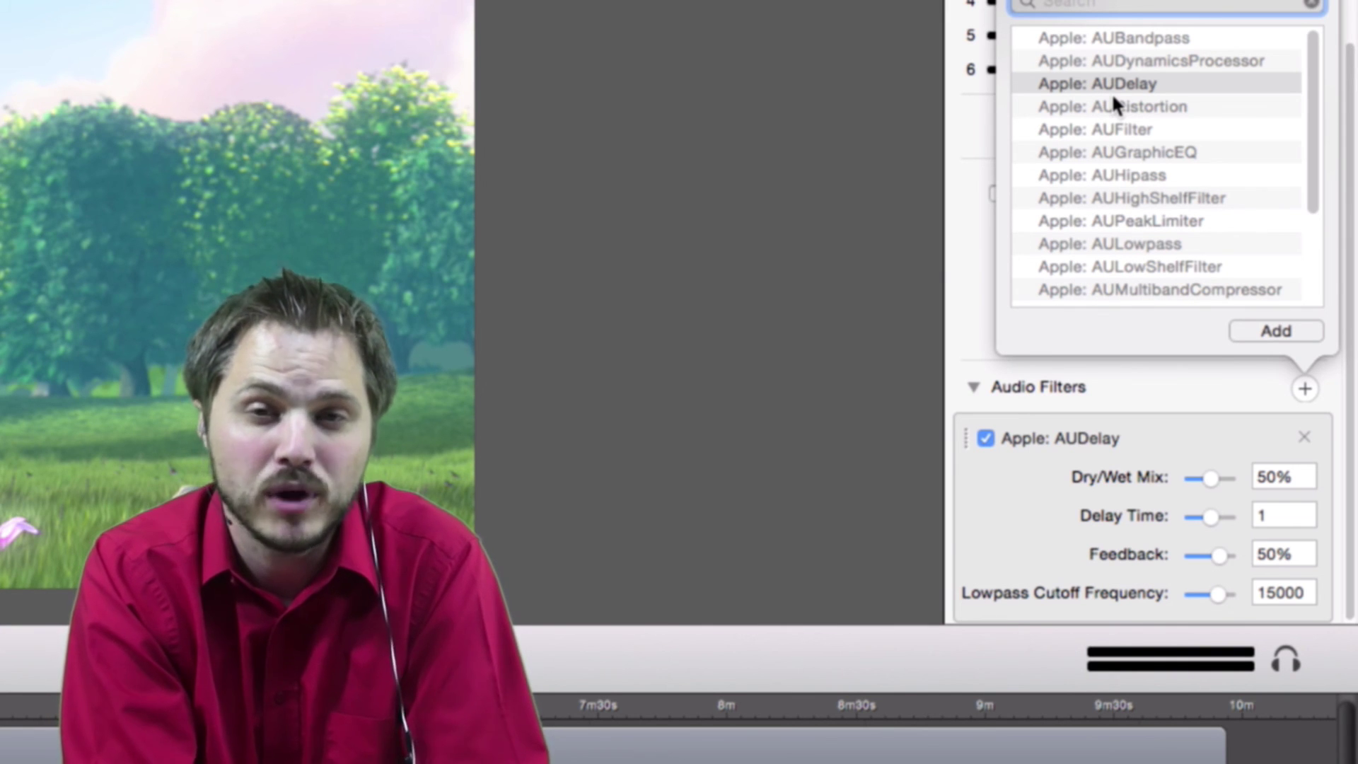
Step: Dismiss the audio filter list, leaving AUDelay applied to the clip
left_click(980, 265)
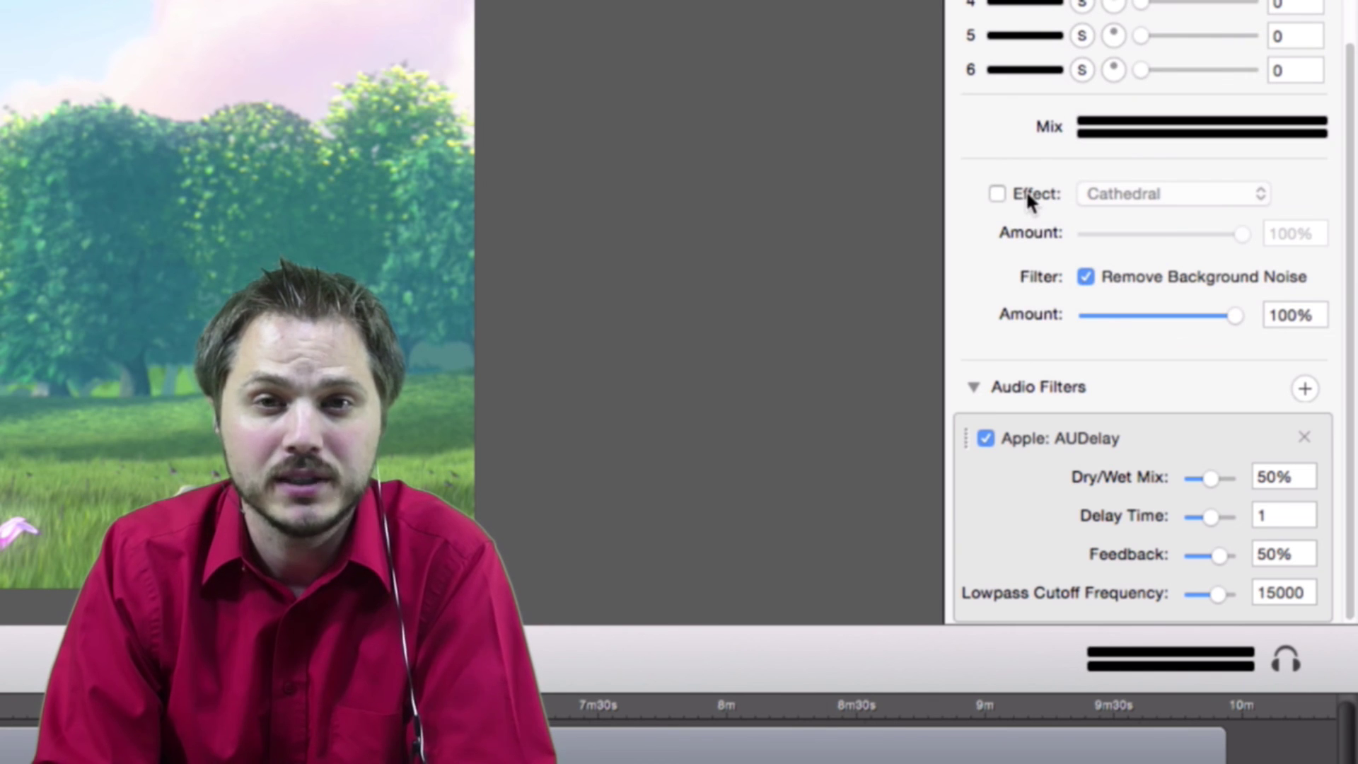